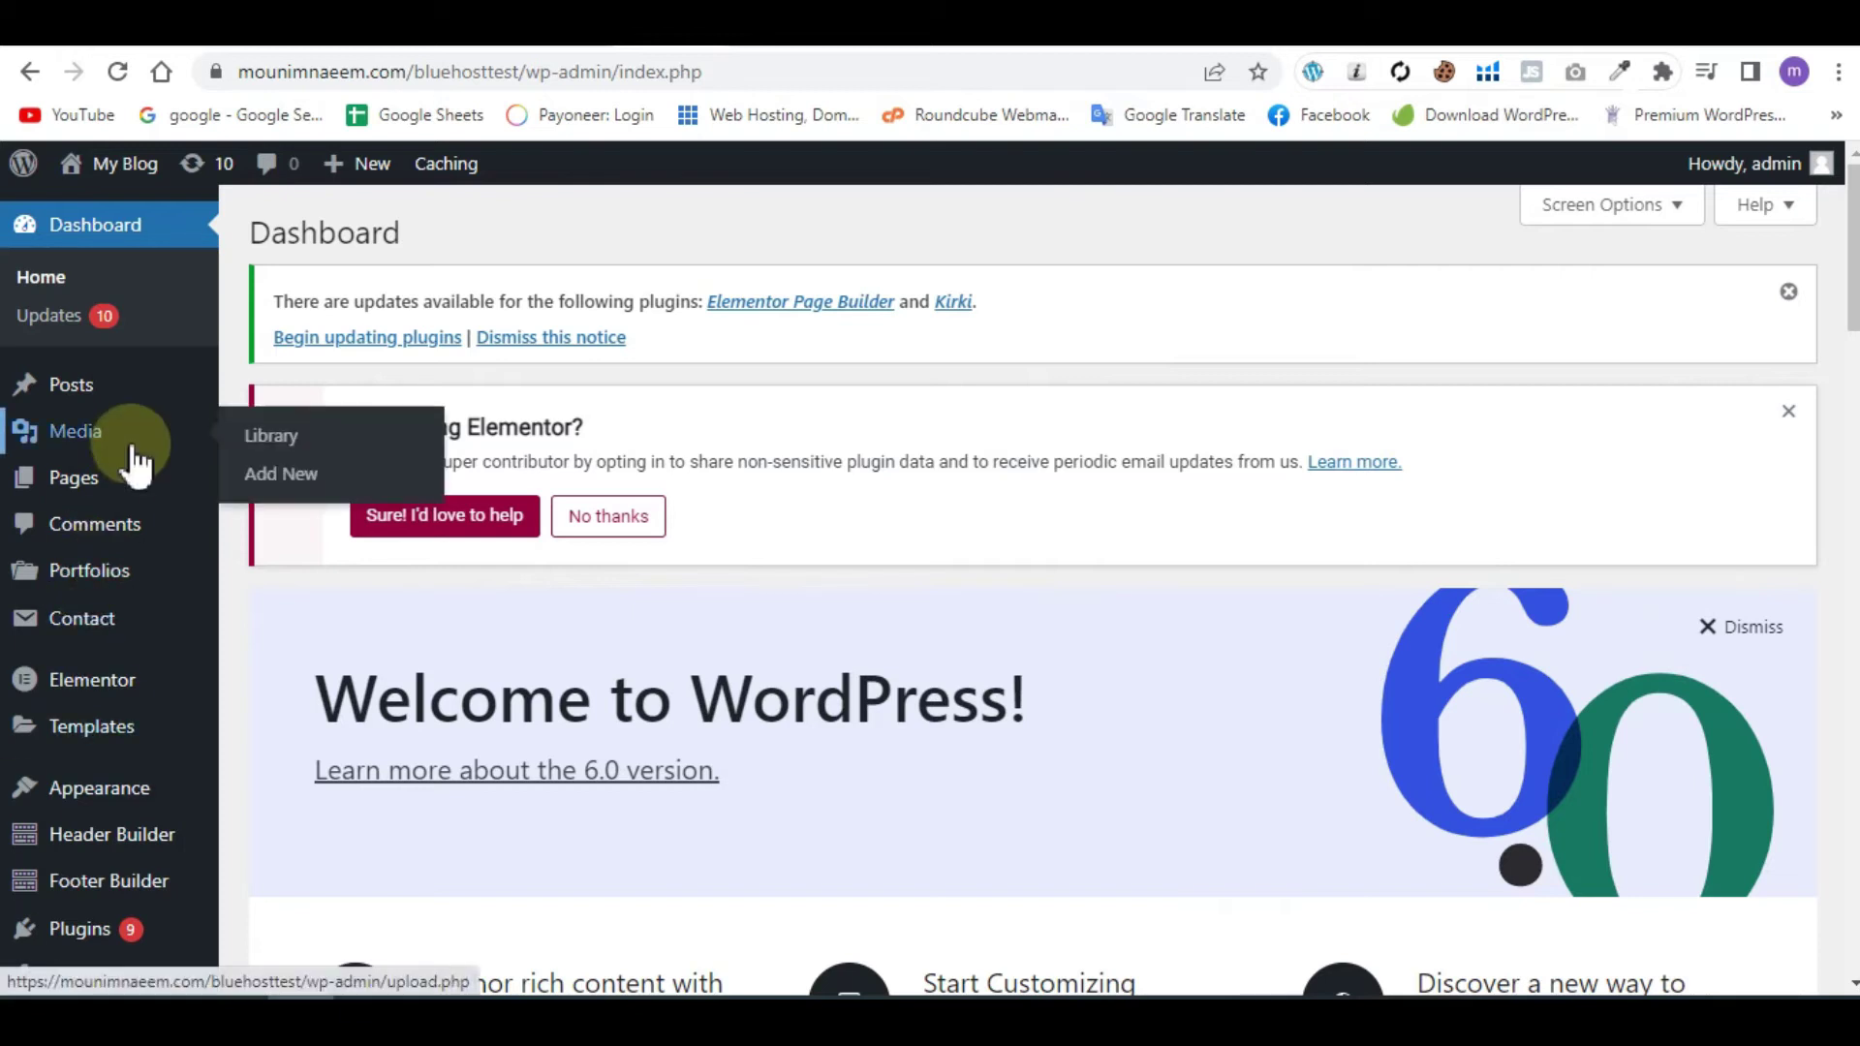
Step: On the Add Plugins page, enter a search term for a table plugin
{"action": "scroll", "coordinate": [130, 484], "scroll_direction": "down", "scroll_amount": 1}
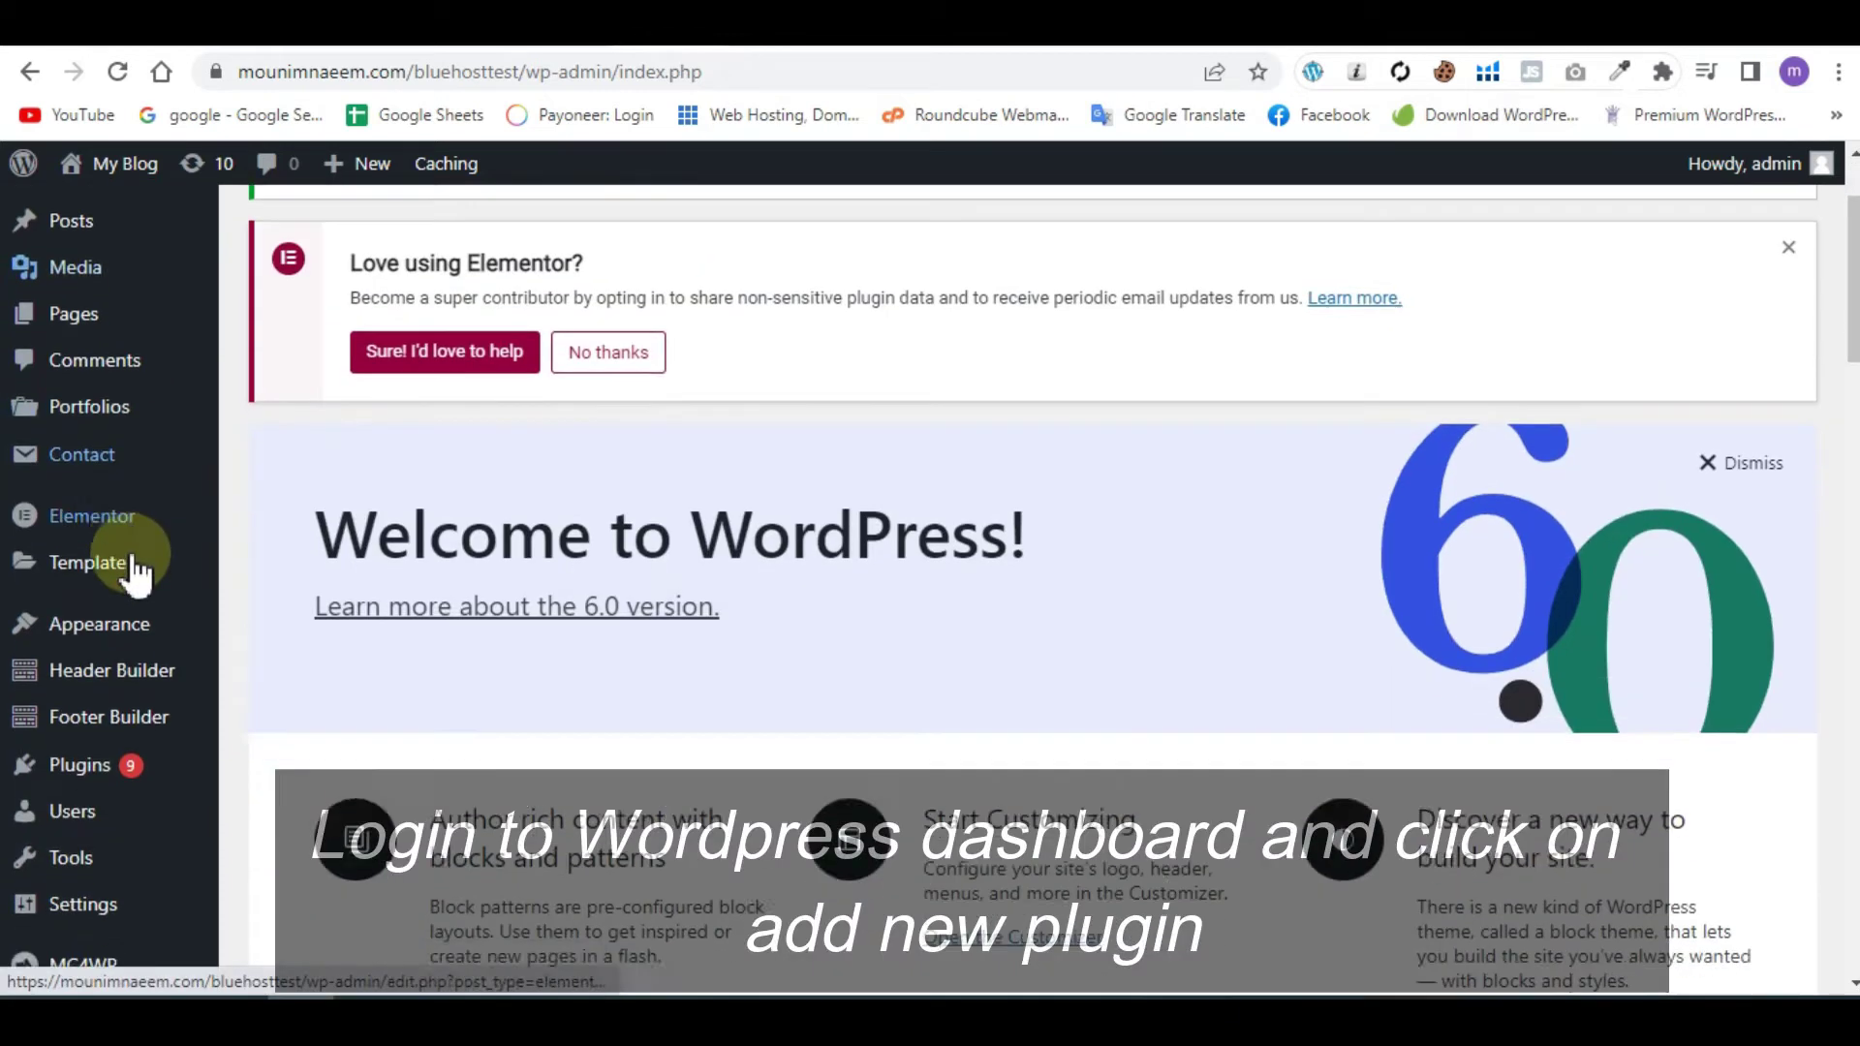
{"action": "scroll", "coordinate": [145, 630], "scroll_direction": "down", "scroll_amount": 2}
{"action": "mouse_move", "coordinate": [80, 765]}
{"action": "left_click", "coordinate": [312, 722]}
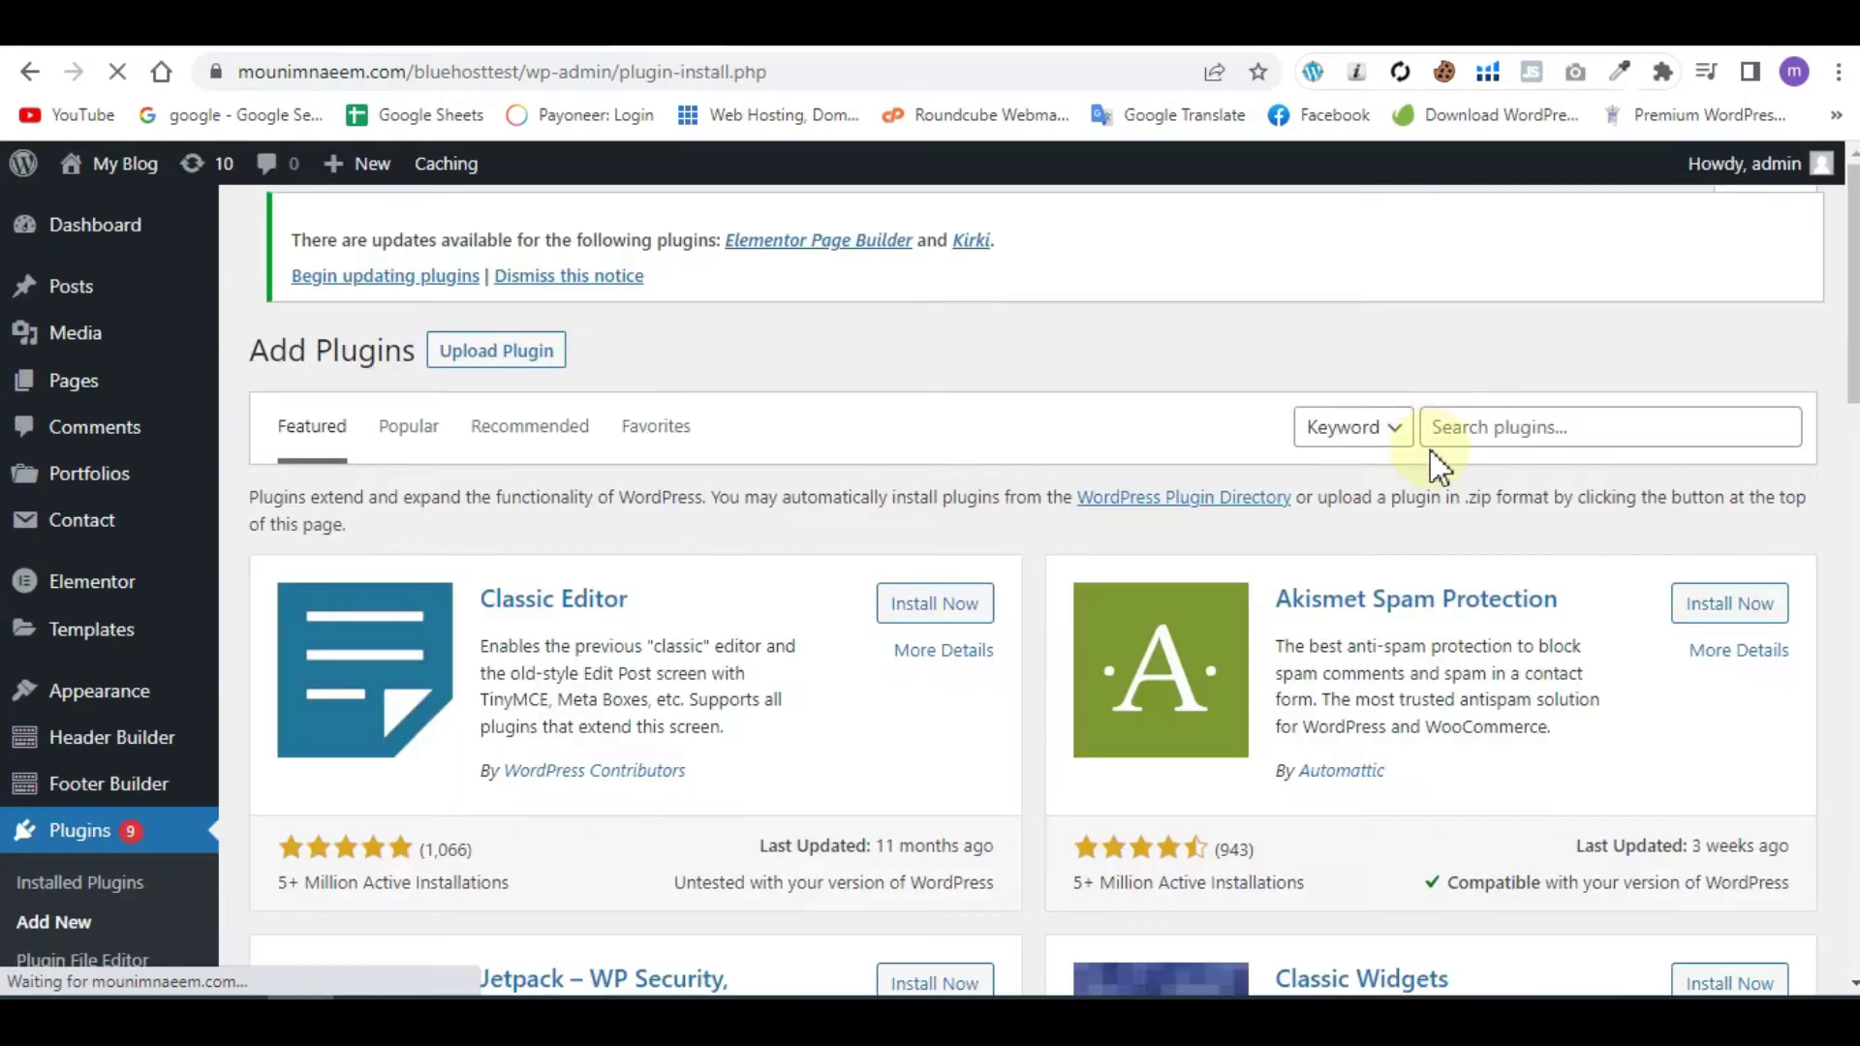
{"action": "left_click", "coordinate": [1459, 422]}
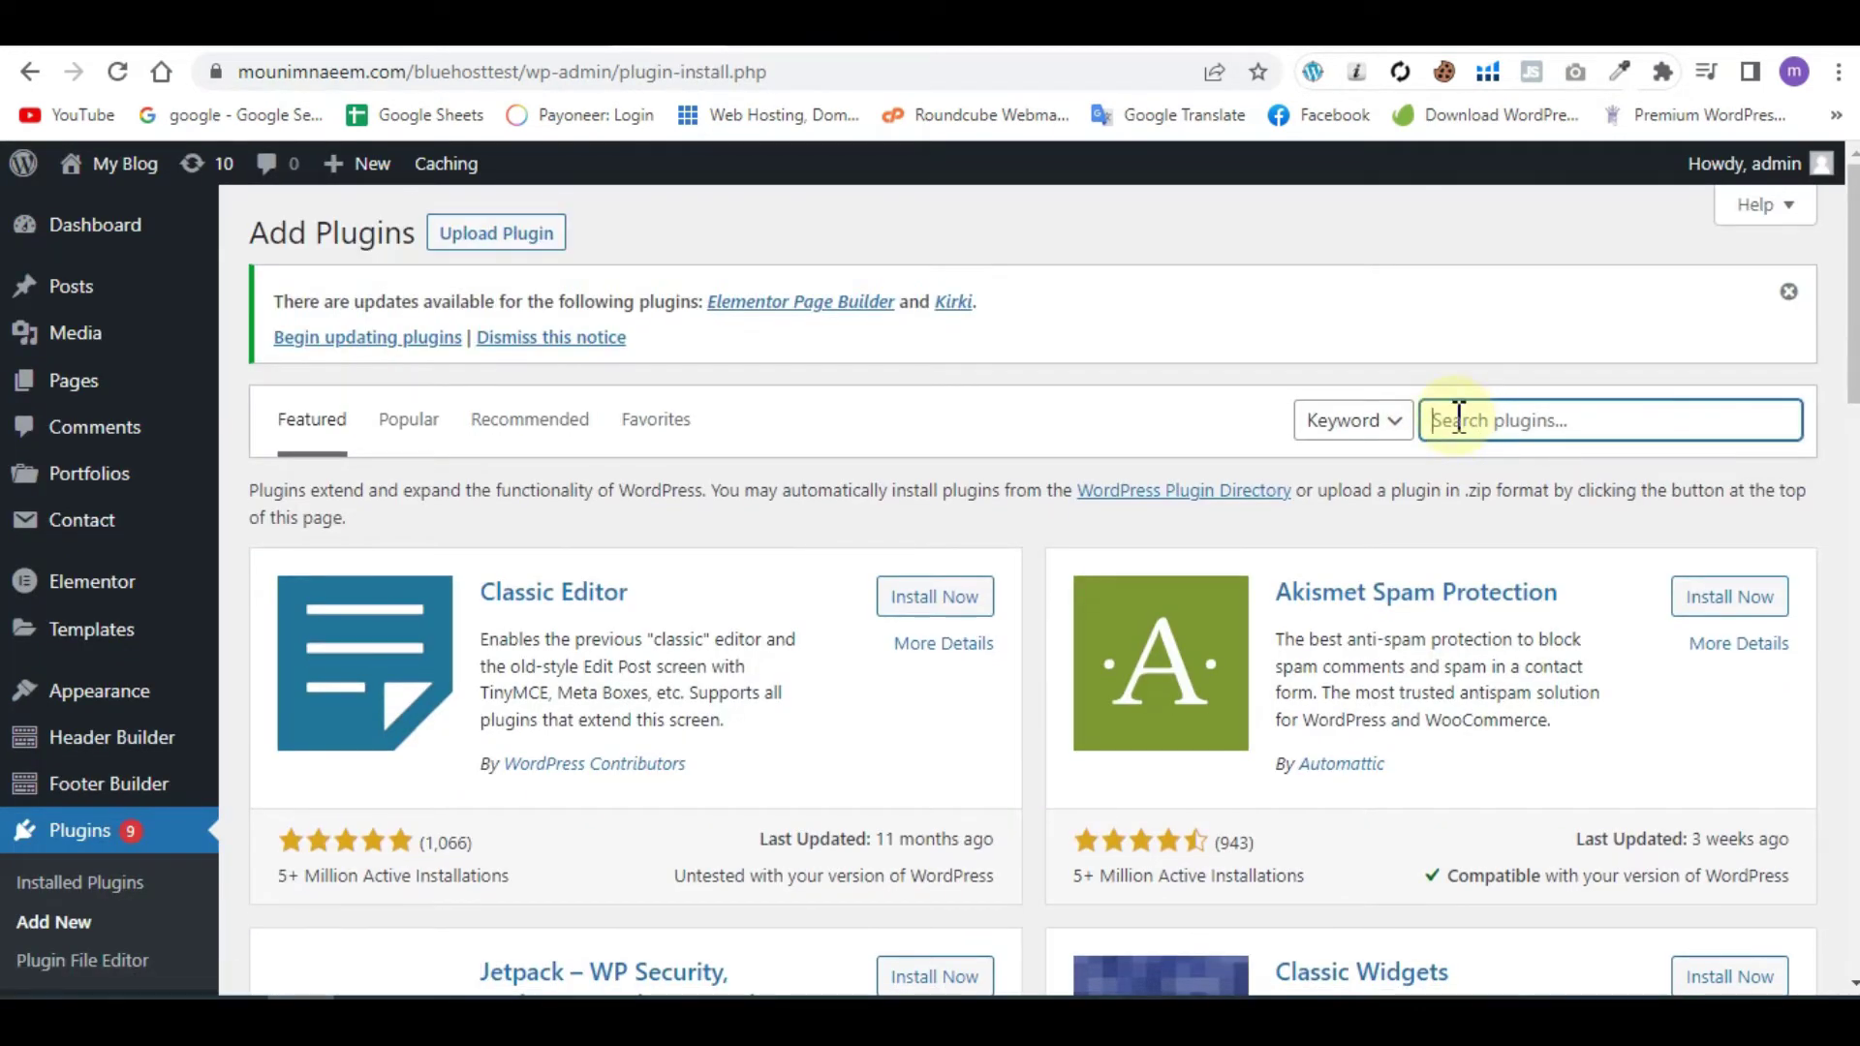
{"action": "type", "text": "table press"}
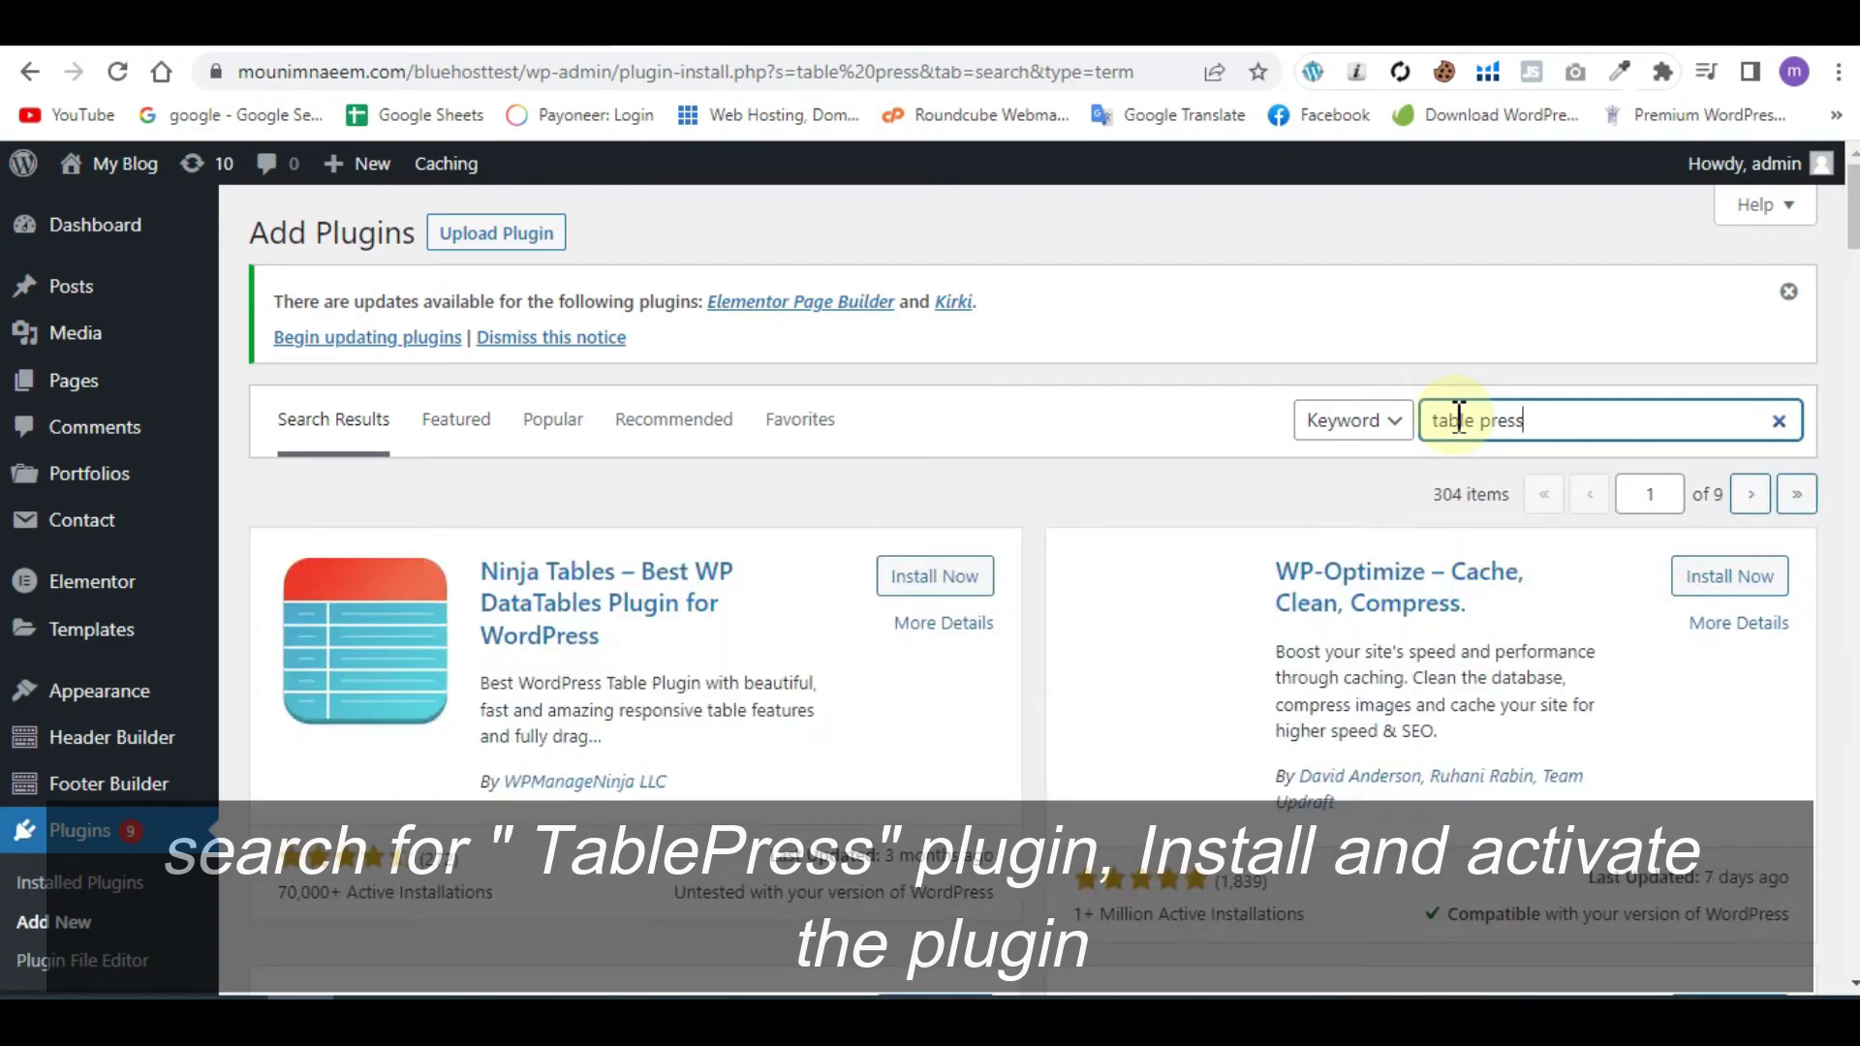
Step: Trim the plugin search term down to 'table' so TablePress is listed first
{"action": "scroll", "coordinate": [963, 810], "scroll_direction": "down", "scroll_amount": 3}
{"action": "scroll", "coordinate": [963, 810], "scroll_direction": "down", "scroll_amount": 1}
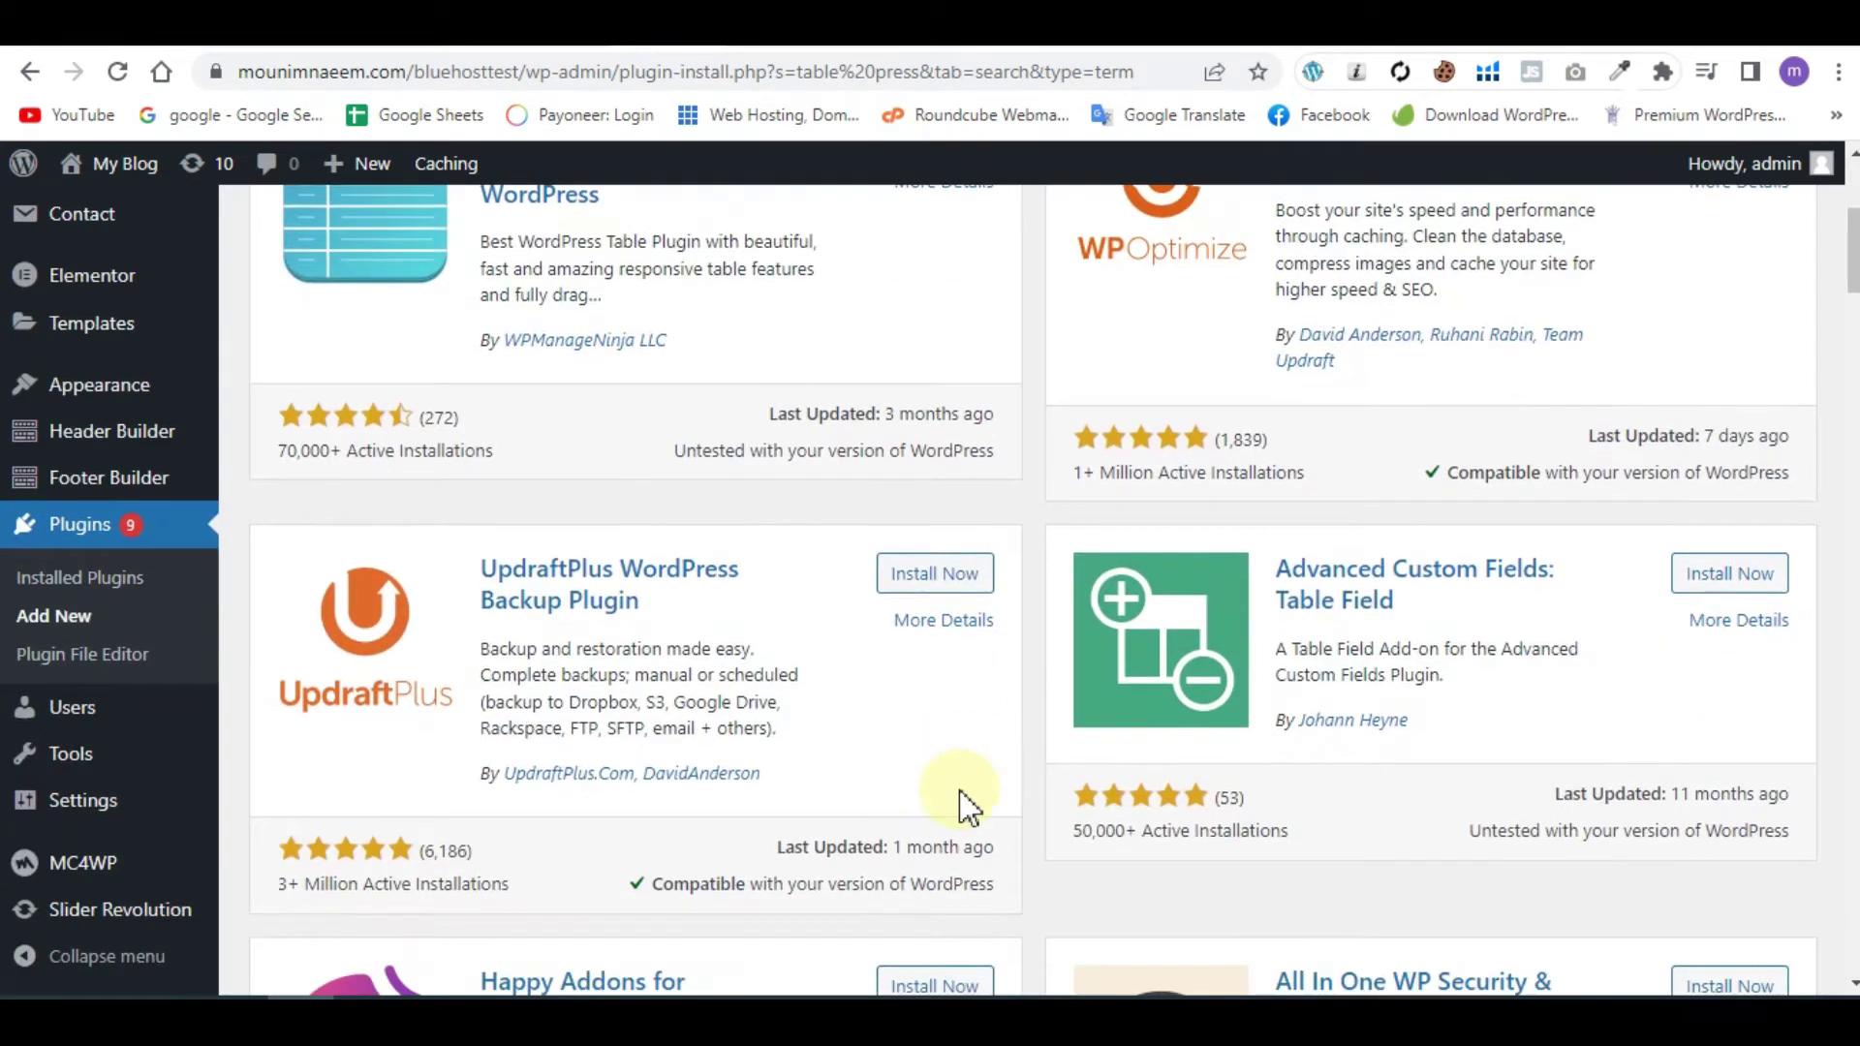
{"action": "scroll", "coordinate": [963, 810], "scroll_direction": "down", "scroll_amount": 5}
{"action": "scroll", "coordinate": [969, 807], "scroll_direction": "down", "scroll_amount": 1}
{"action": "scroll", "coordinate": [969, 807], "scroll_direction": "down", "scroll_amount": 4}
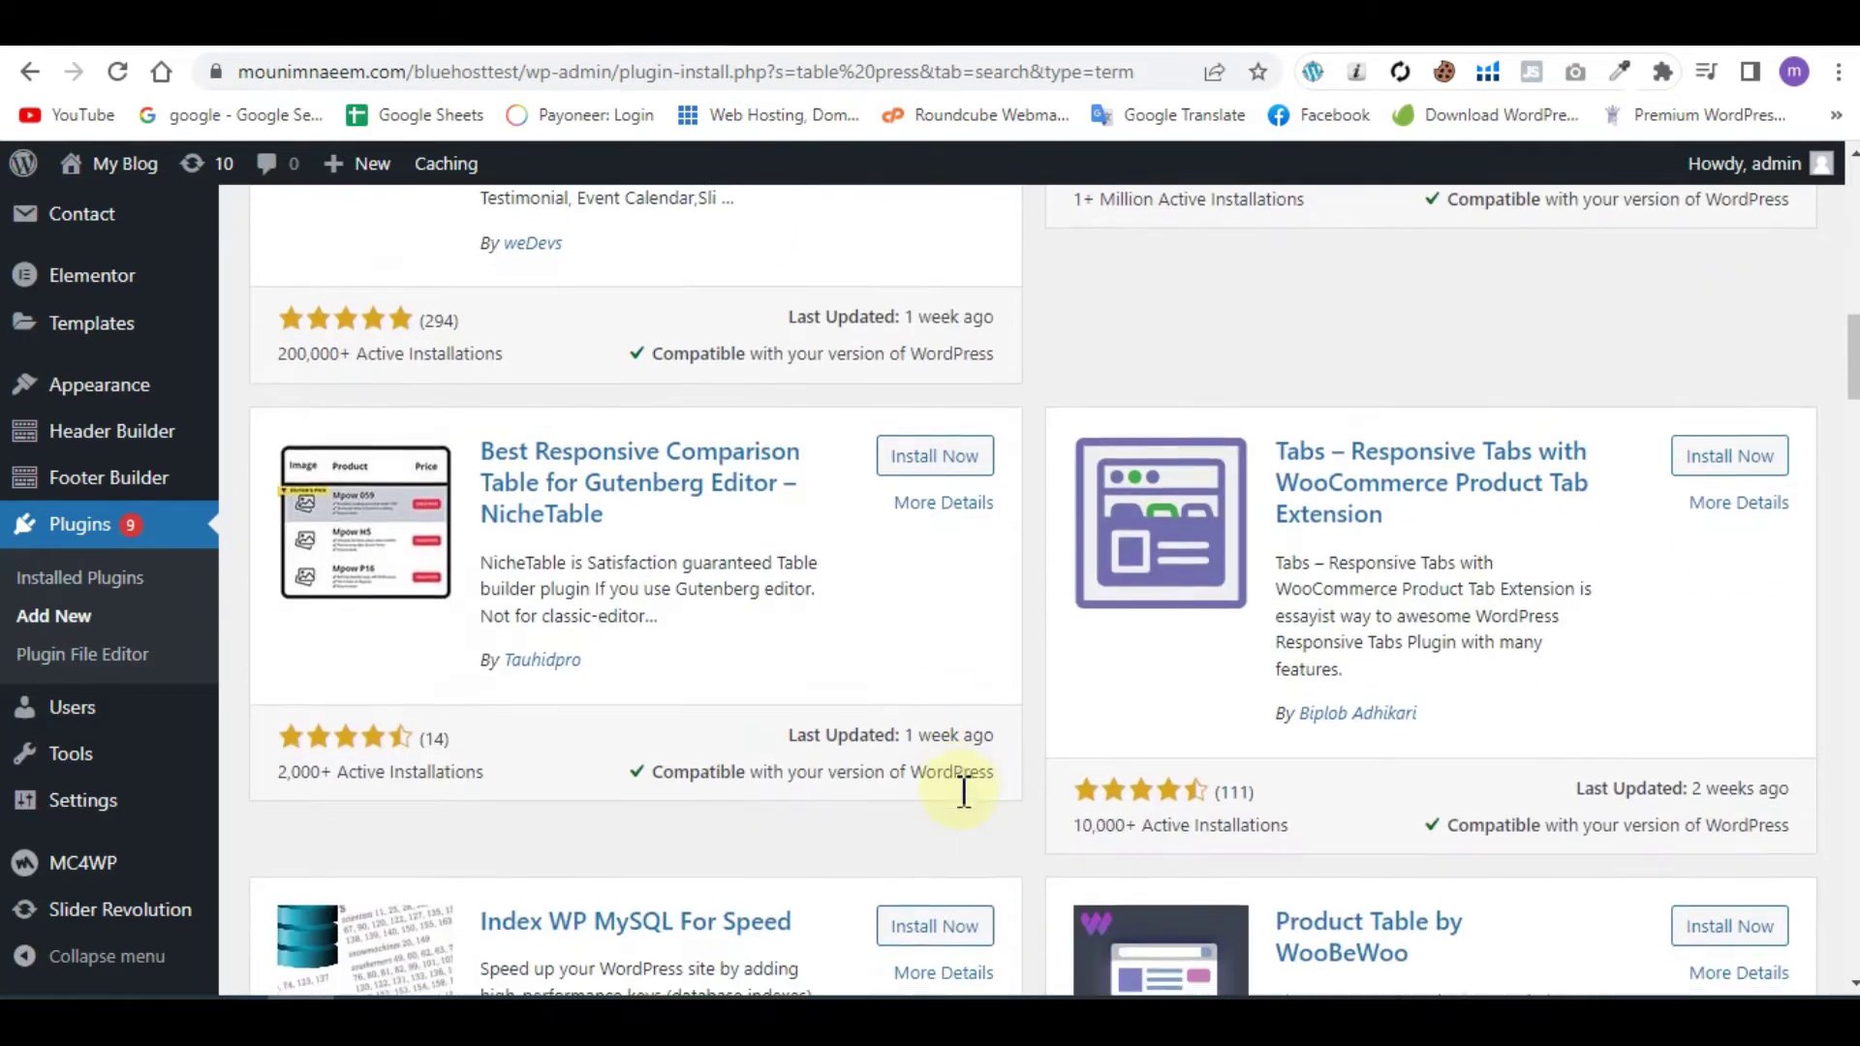
{"action": "scroll", "coordinate": [963, 795], "scroll_direction": "down", "scroll_amount": 4}
{"action": "scroll", "coordinate": [996, 781], "scroll_direction": "up", "scroll_amount": 12}
{"action": "scroll", "coordinate": [1008, 741], "scroll_direction": "up", "scroll_amount": 6}
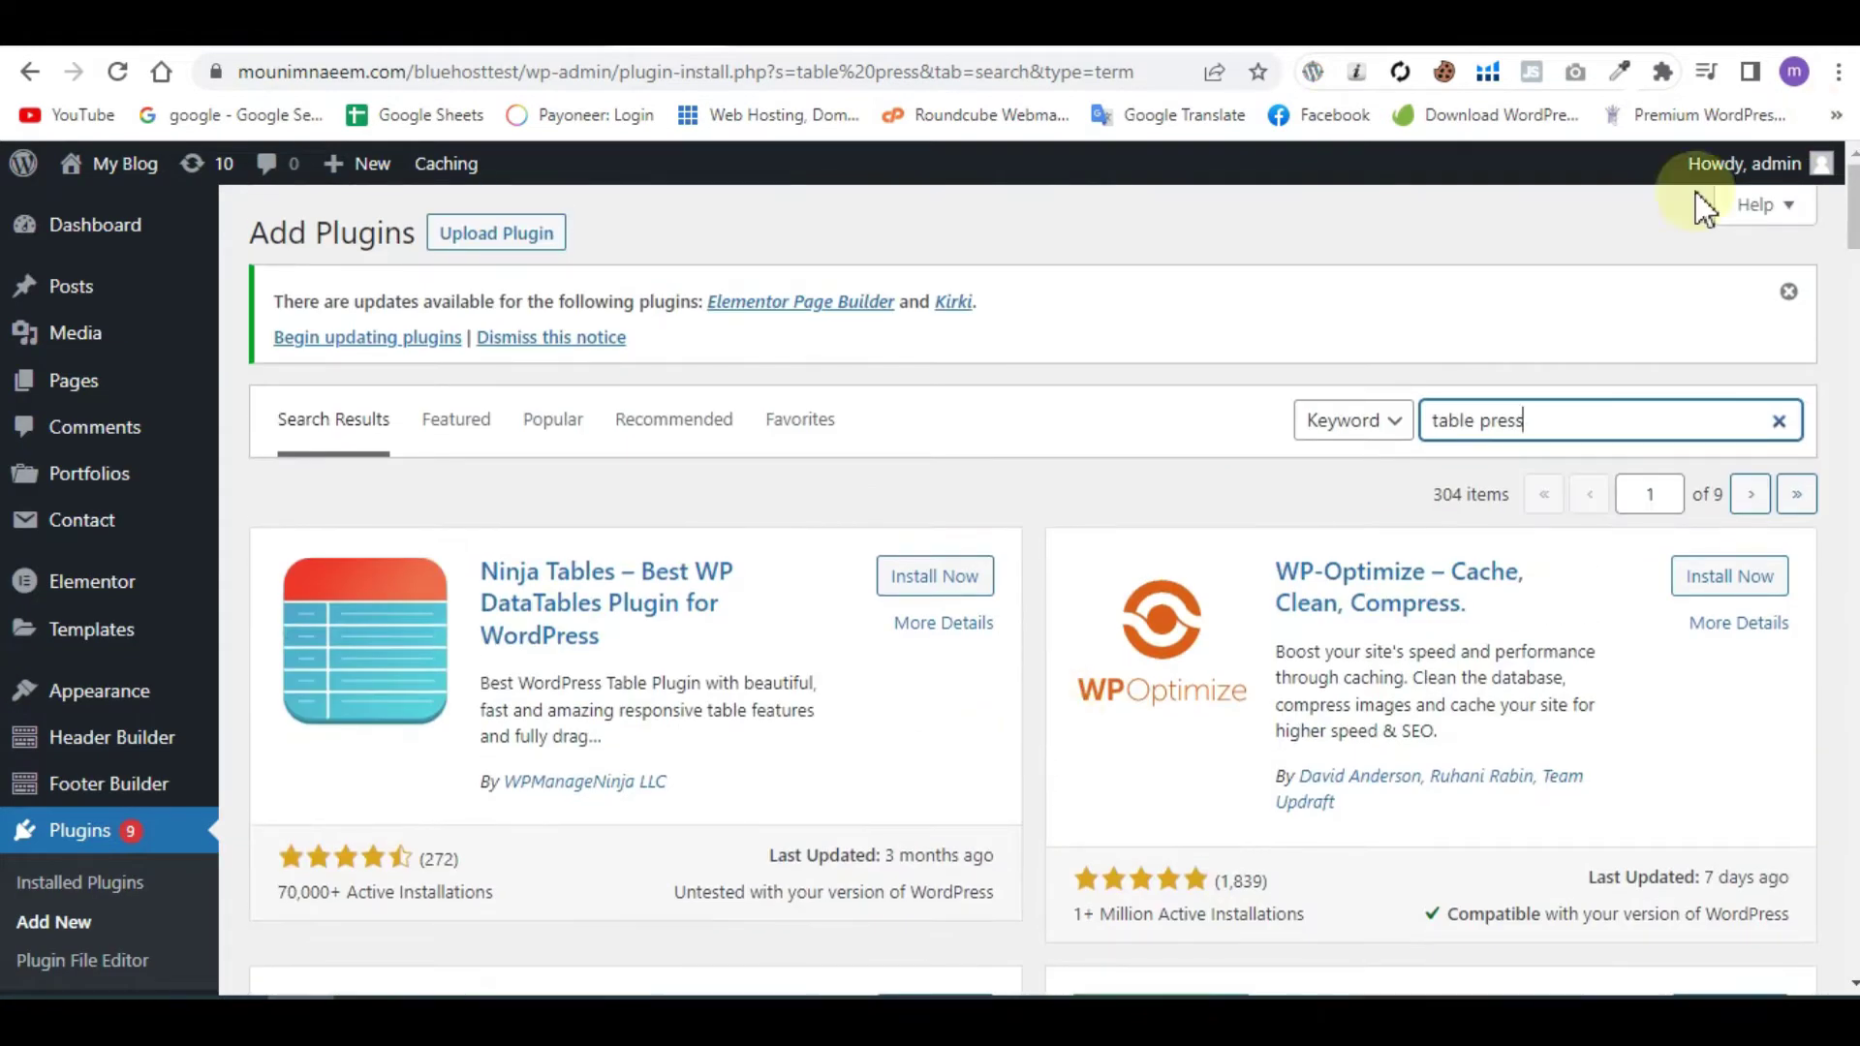
{"action": "left_click_drag", "start_coordinate": [1528, 420], "coordinate": [1465, 420]}
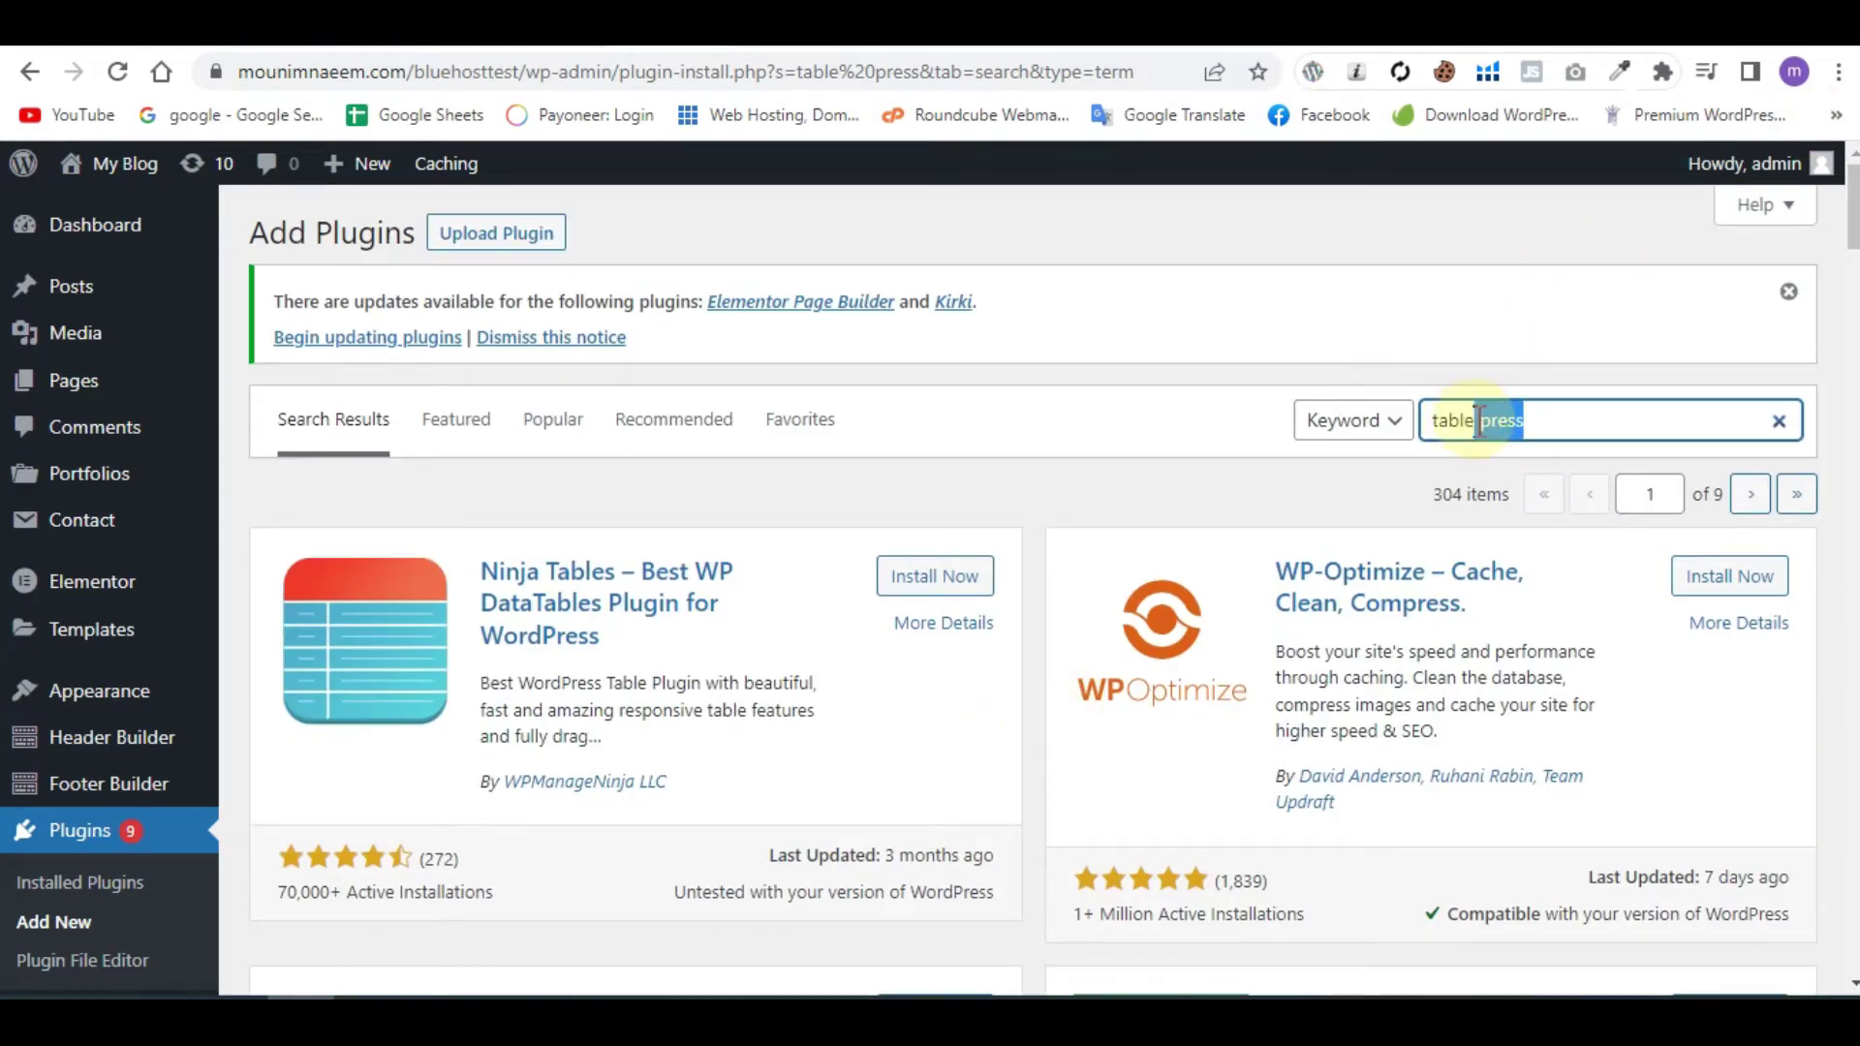
{"action": "key", "text": "BackSpace"}
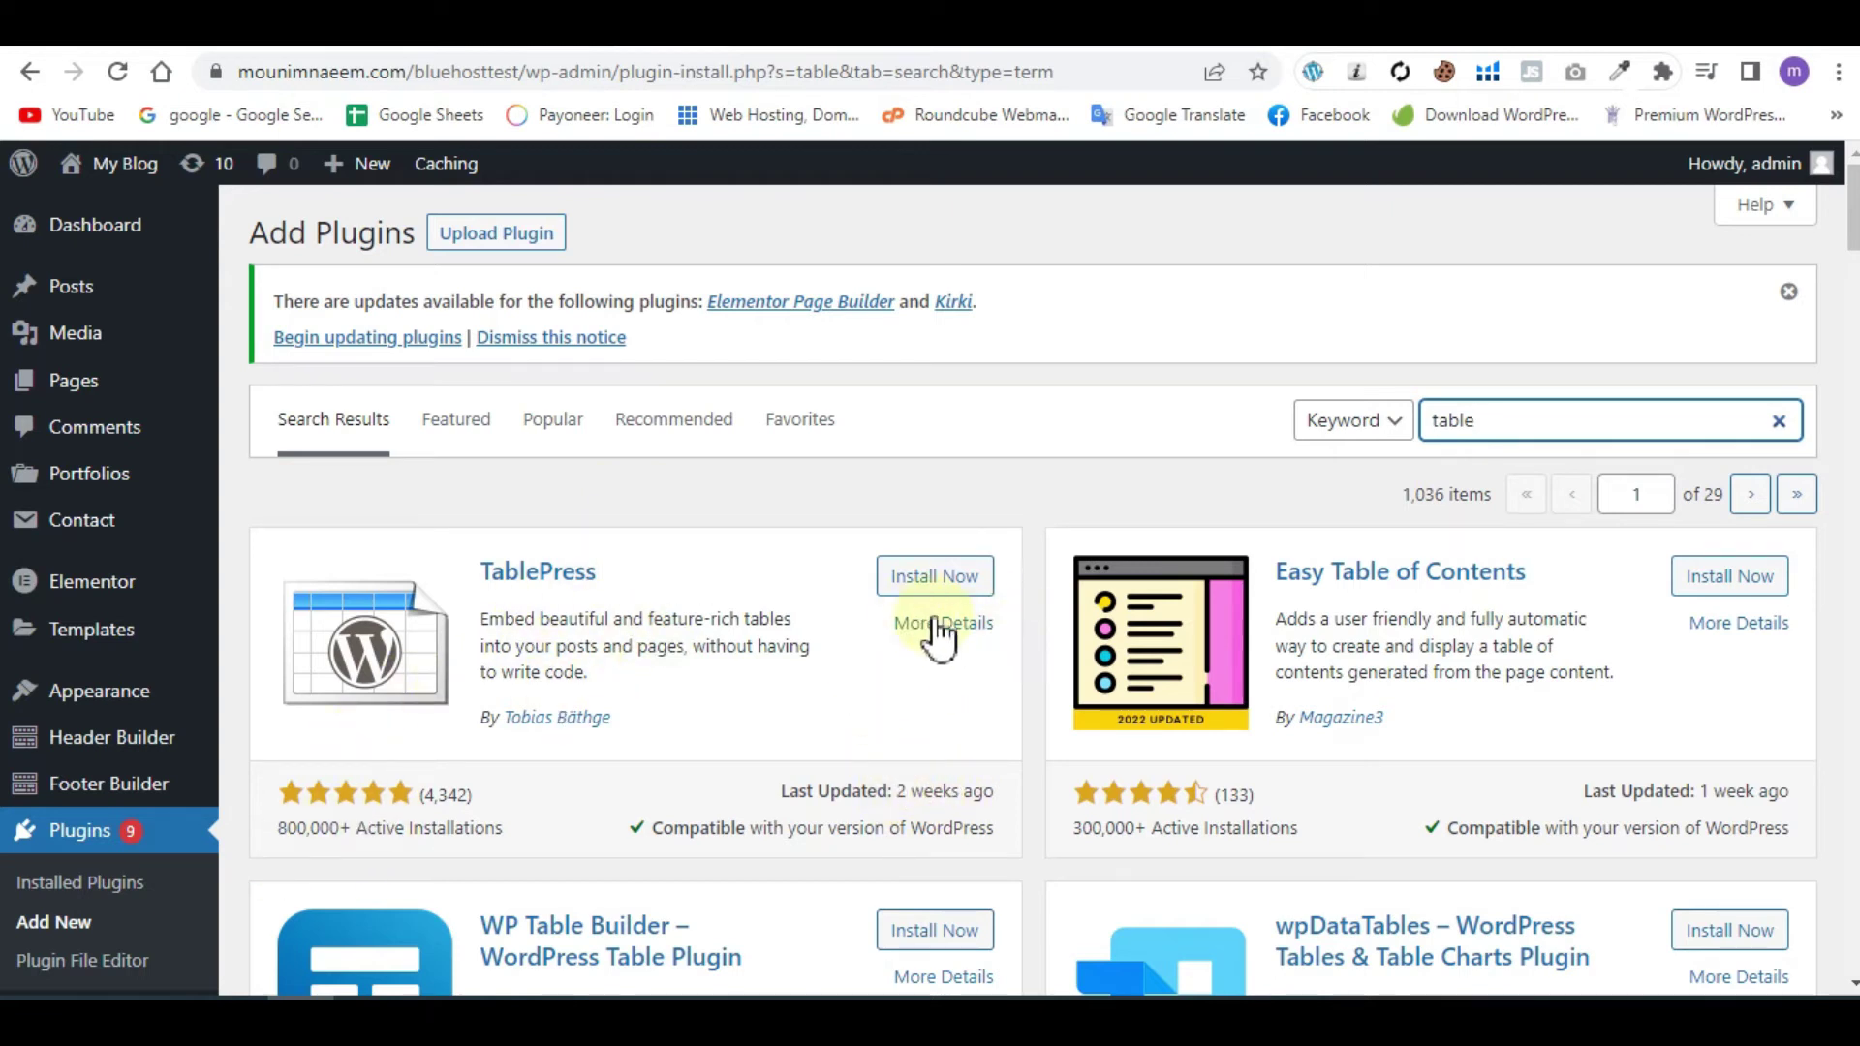
Step: Install and activate TablePress, then open the ir211wk12sample workbook in Excel
{"action": "left_click", "coordinate": [979, 599]}
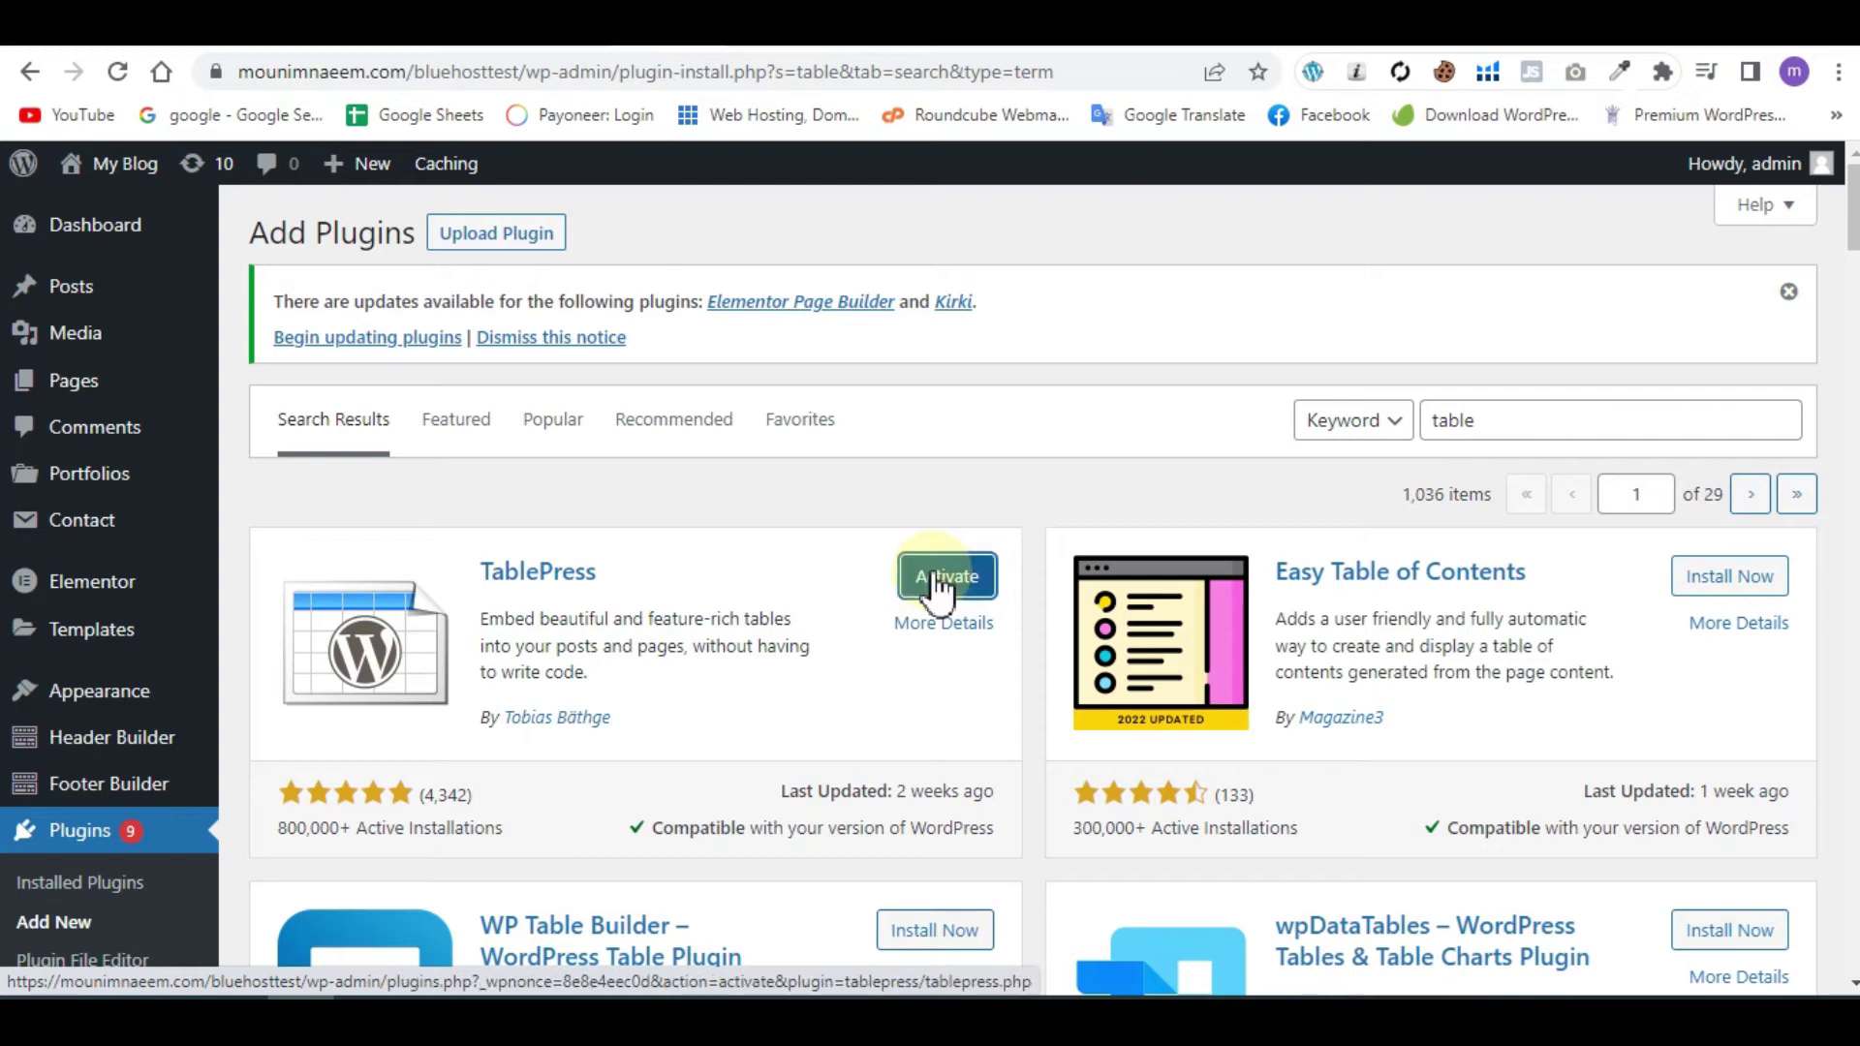
{"action": "left_click", "coordinate": [938, 581]}
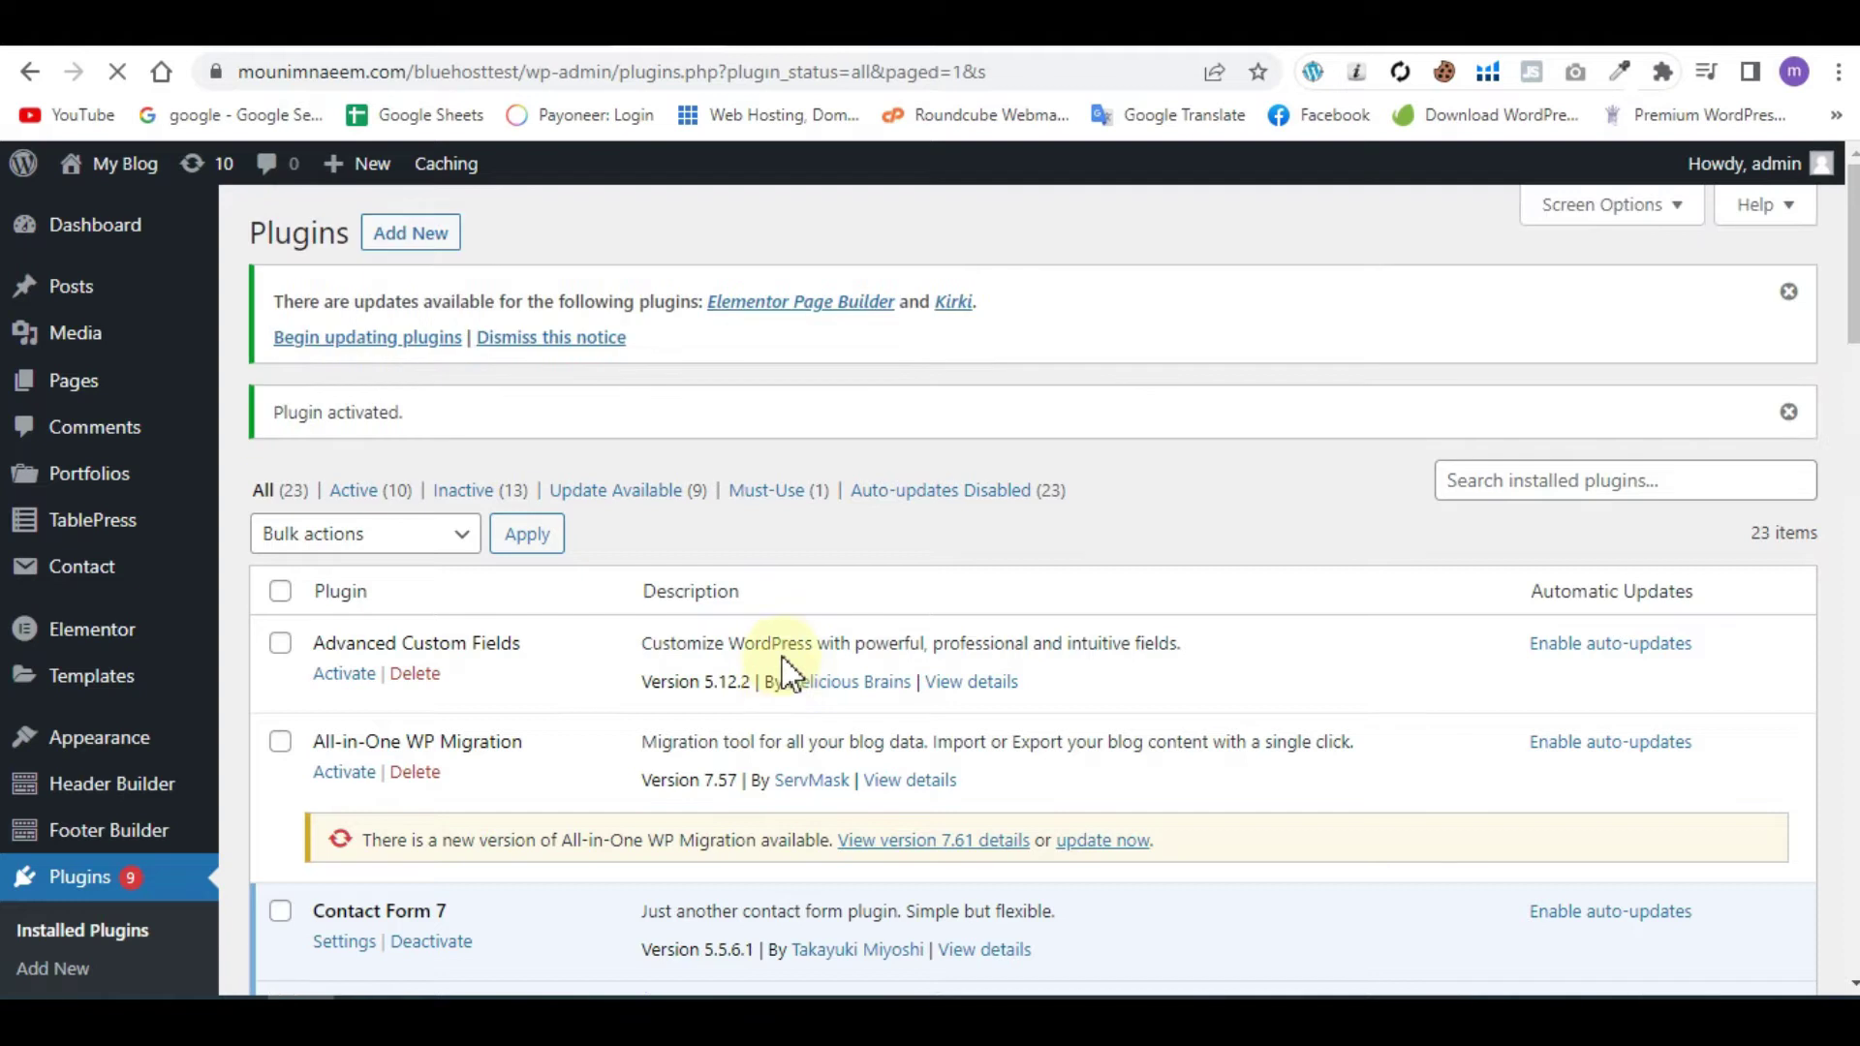
{"action": "scroll", "coordinate": [783, 668], "scroll_direction": "down", "scroll_amount": 3}
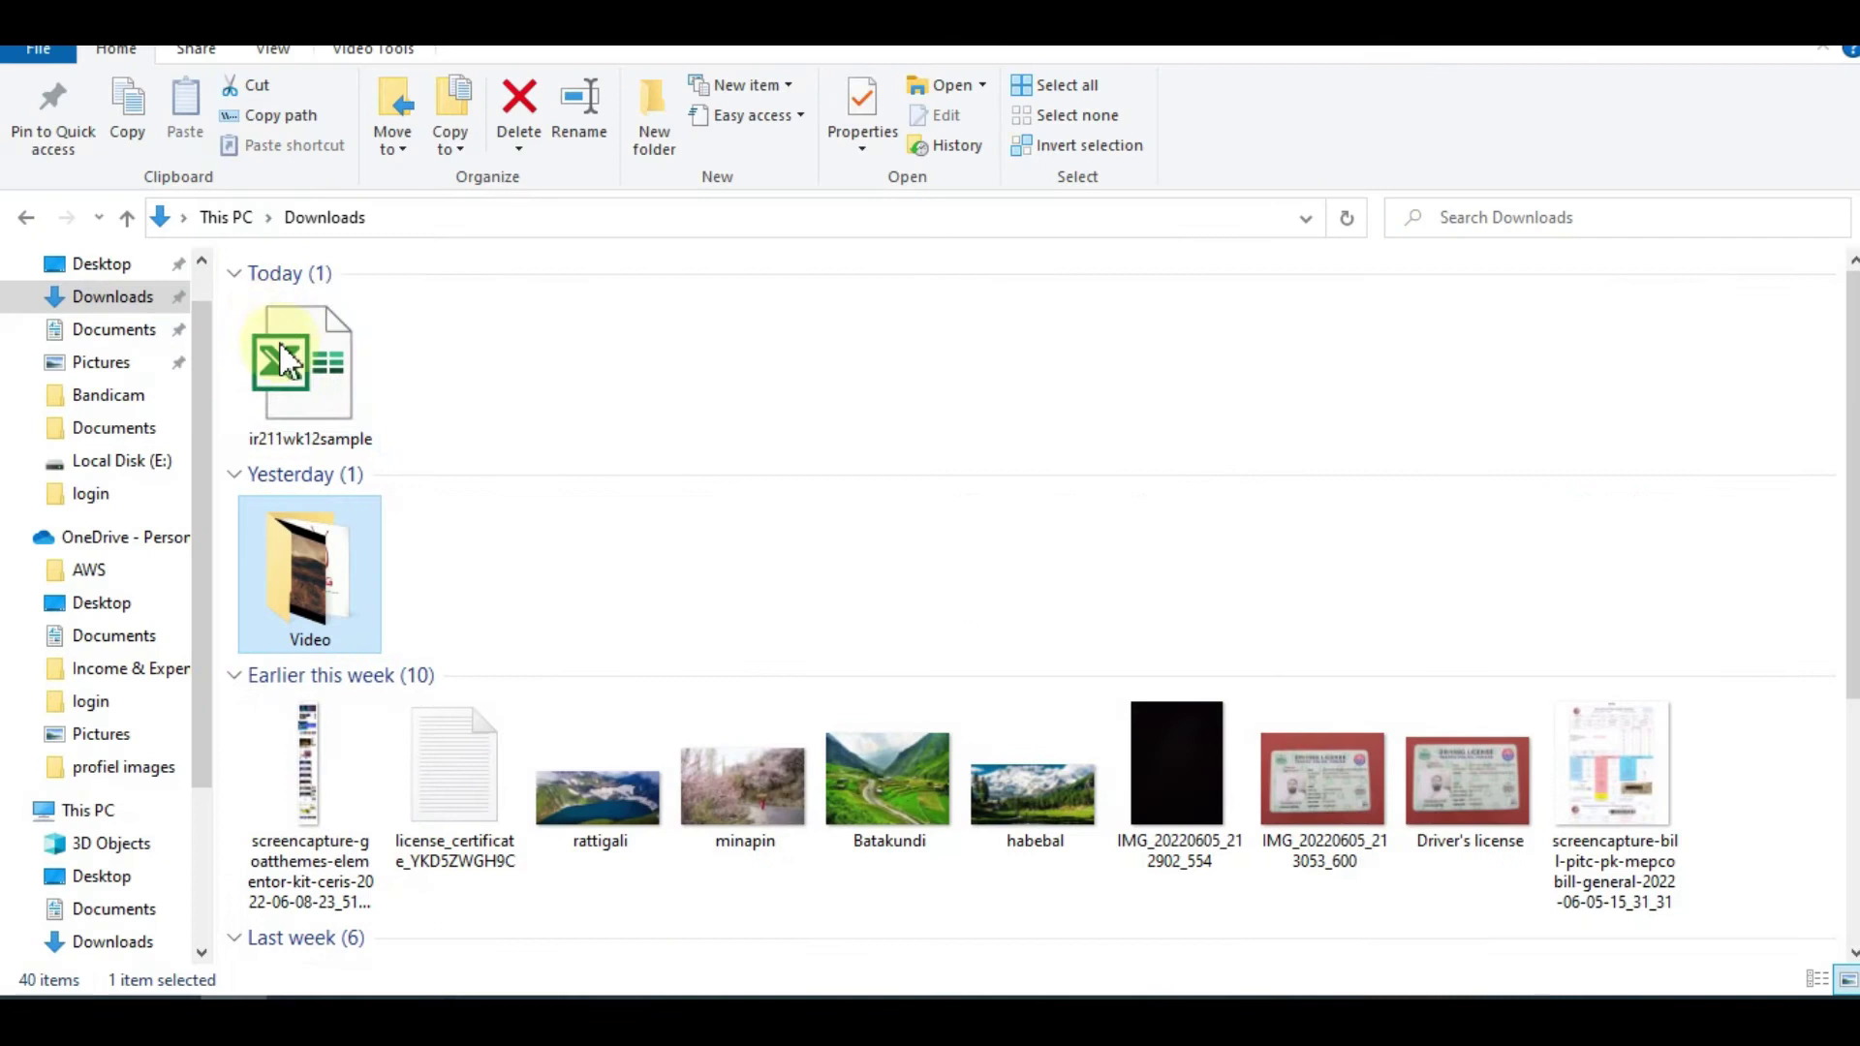
{"action": "double_click", "coordinate": [289, 361]}
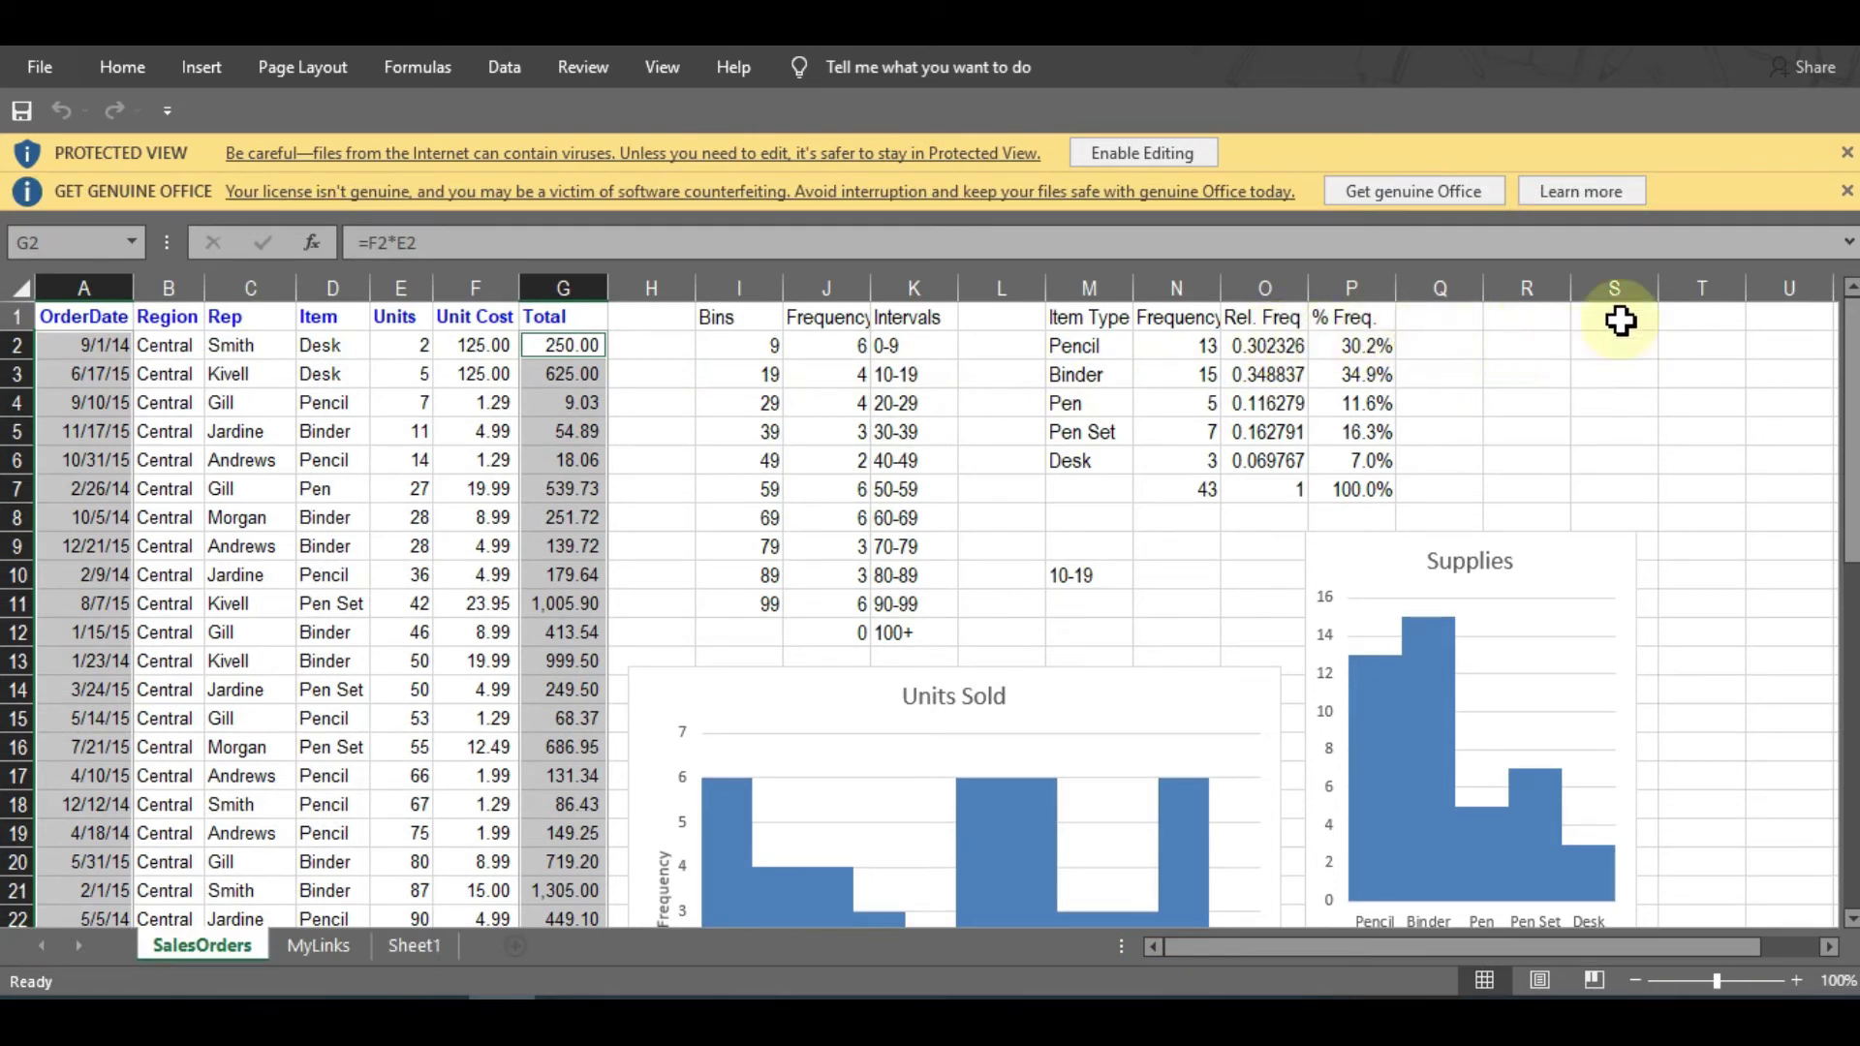
Step: Minimise the SalesOrders workbook to bring back the WordPress Installed Plugins page
{"action": "left_click", "coordinate": [1678, 31]}
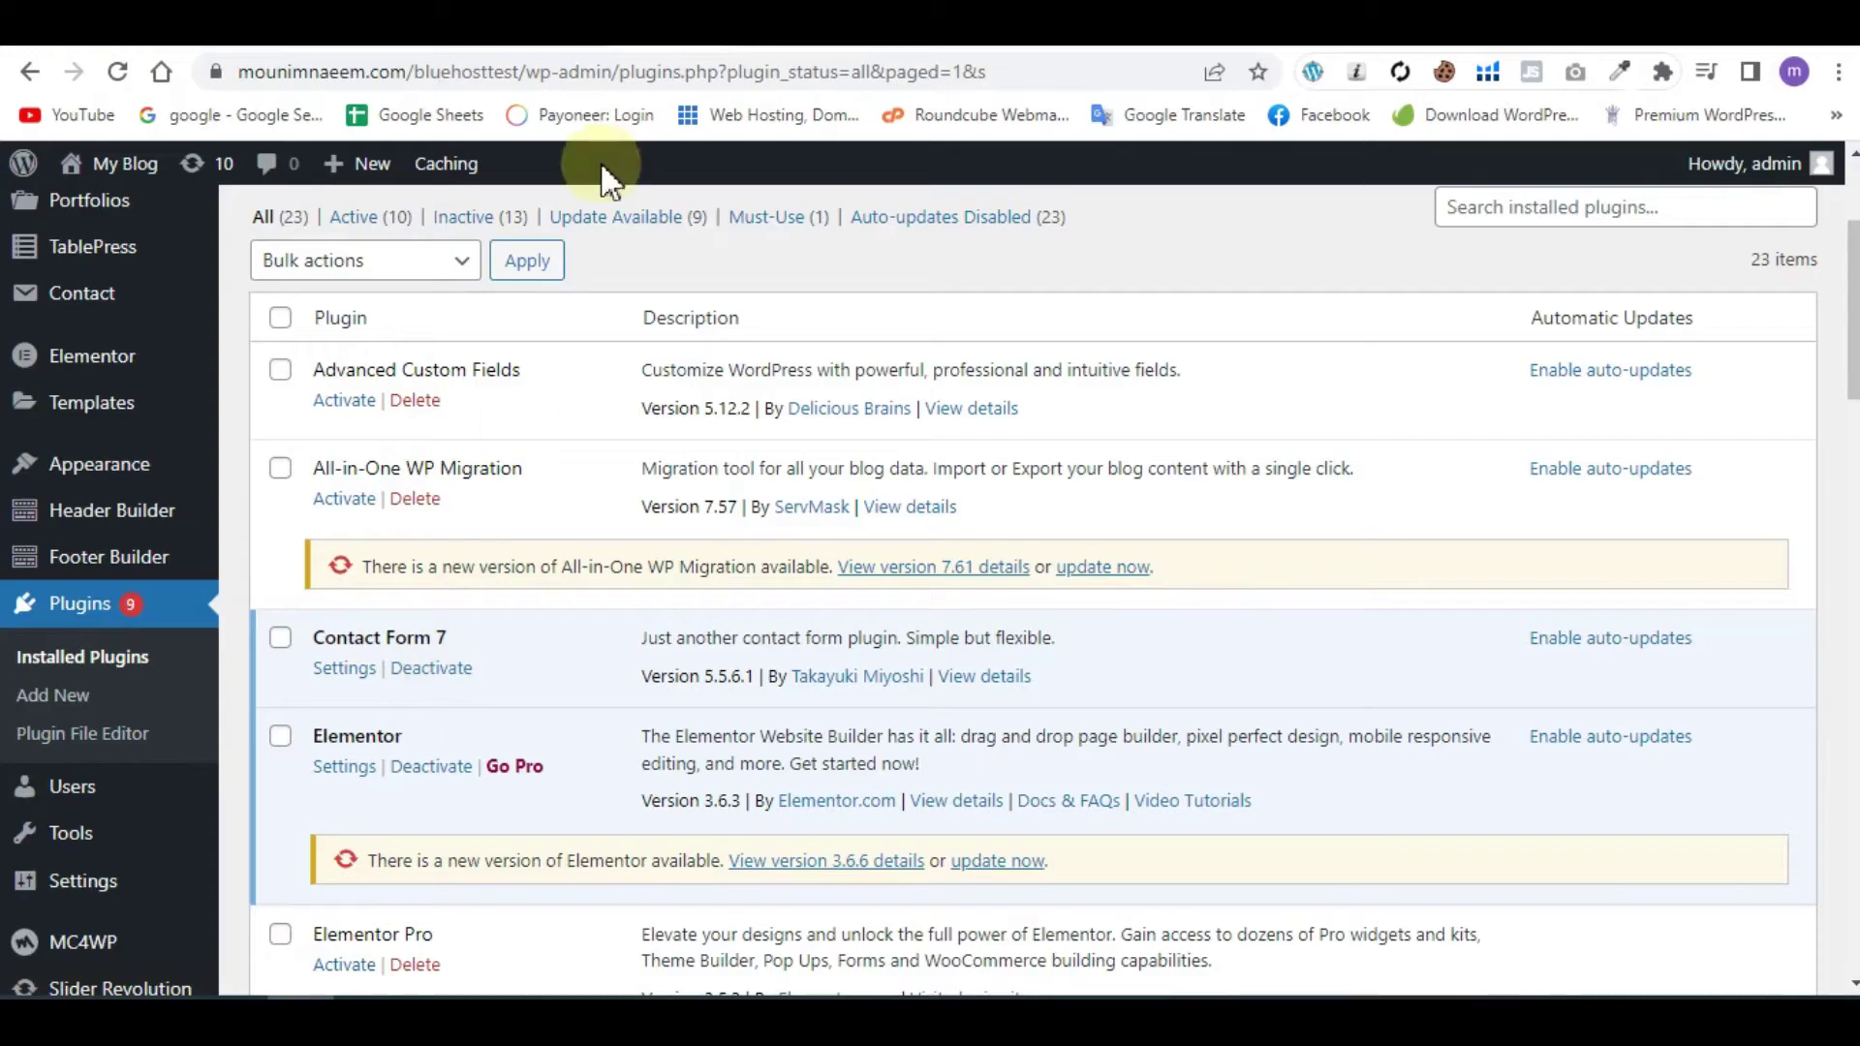
Step: Open TablePress's All Tables list, which has no tables yet
{"action": "scroll", "coordinate": [77, 668], "scroll_direction": "down", "scroll_amount": 3}
{"action": "scroll", "coordinate": [73, 698], "scroll_direction": "up", "scroll_amount": 5}
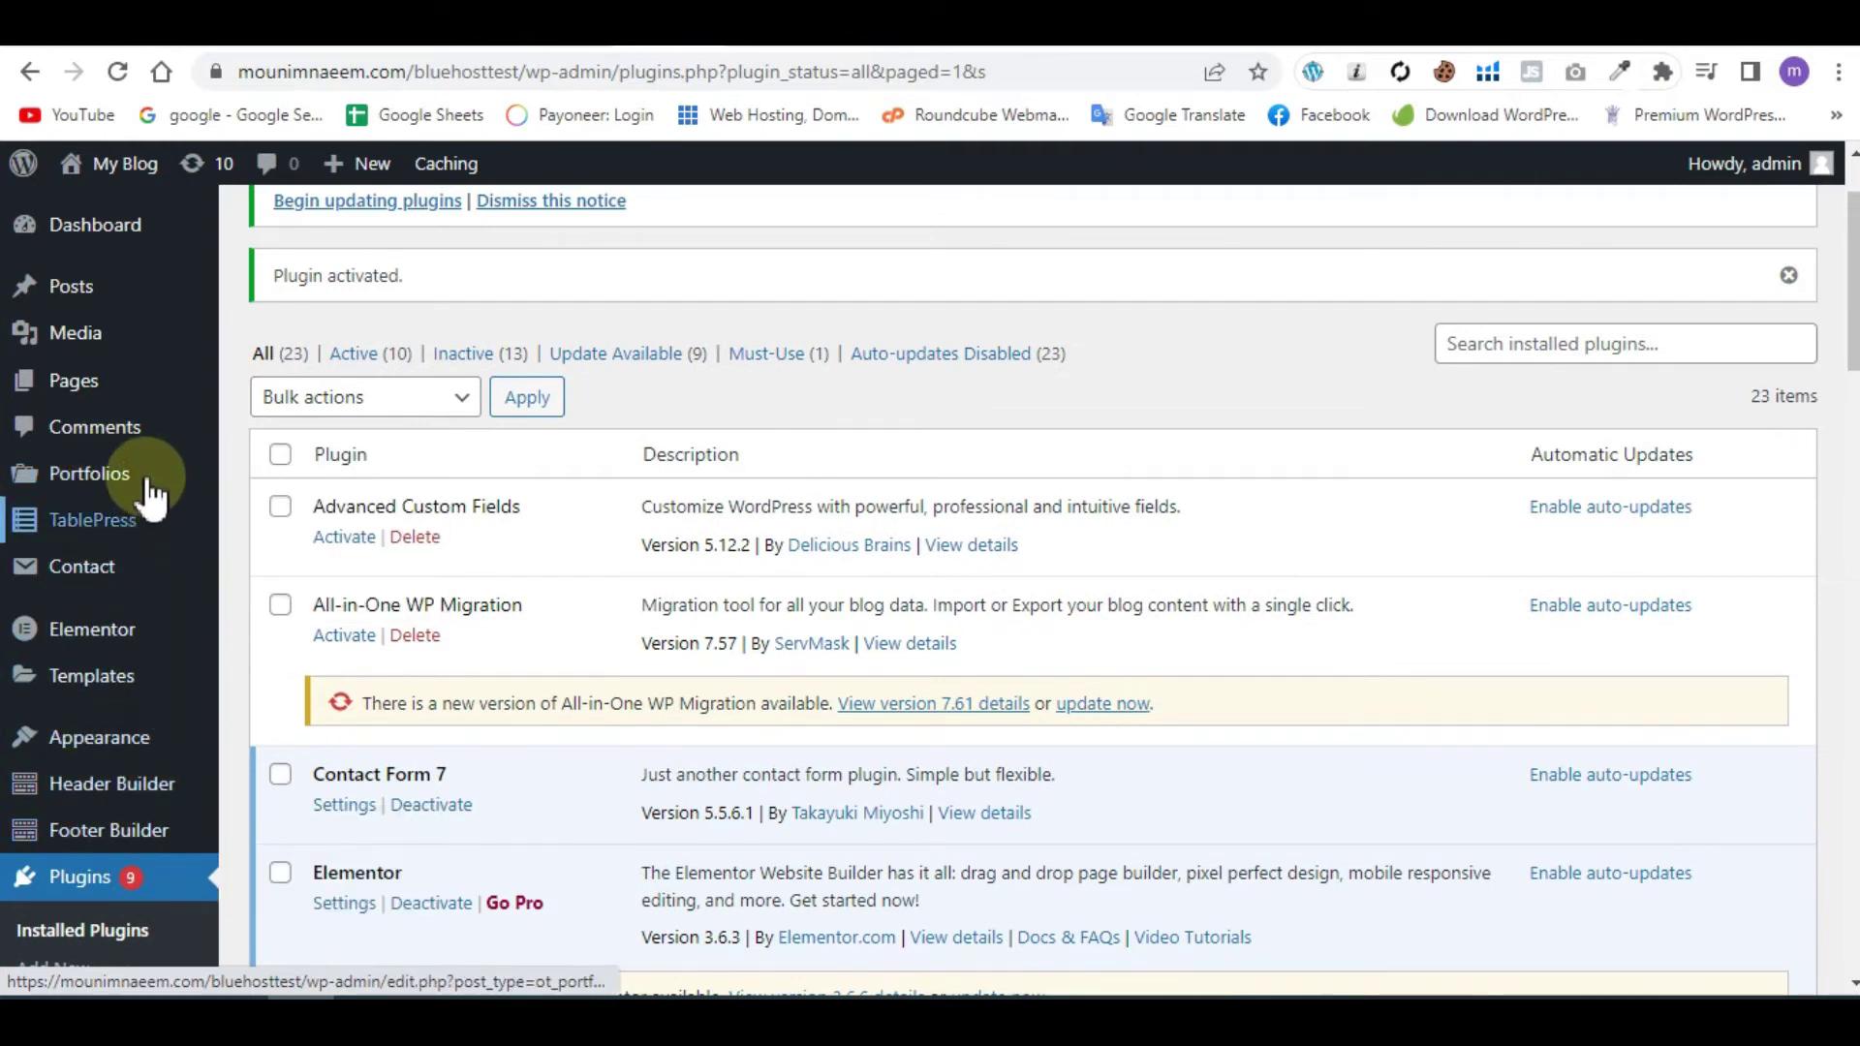
{"action": "mouse_move", "coordinate": [91, 247]}
{"action": "left_click", "coordinate": [358, 534]}
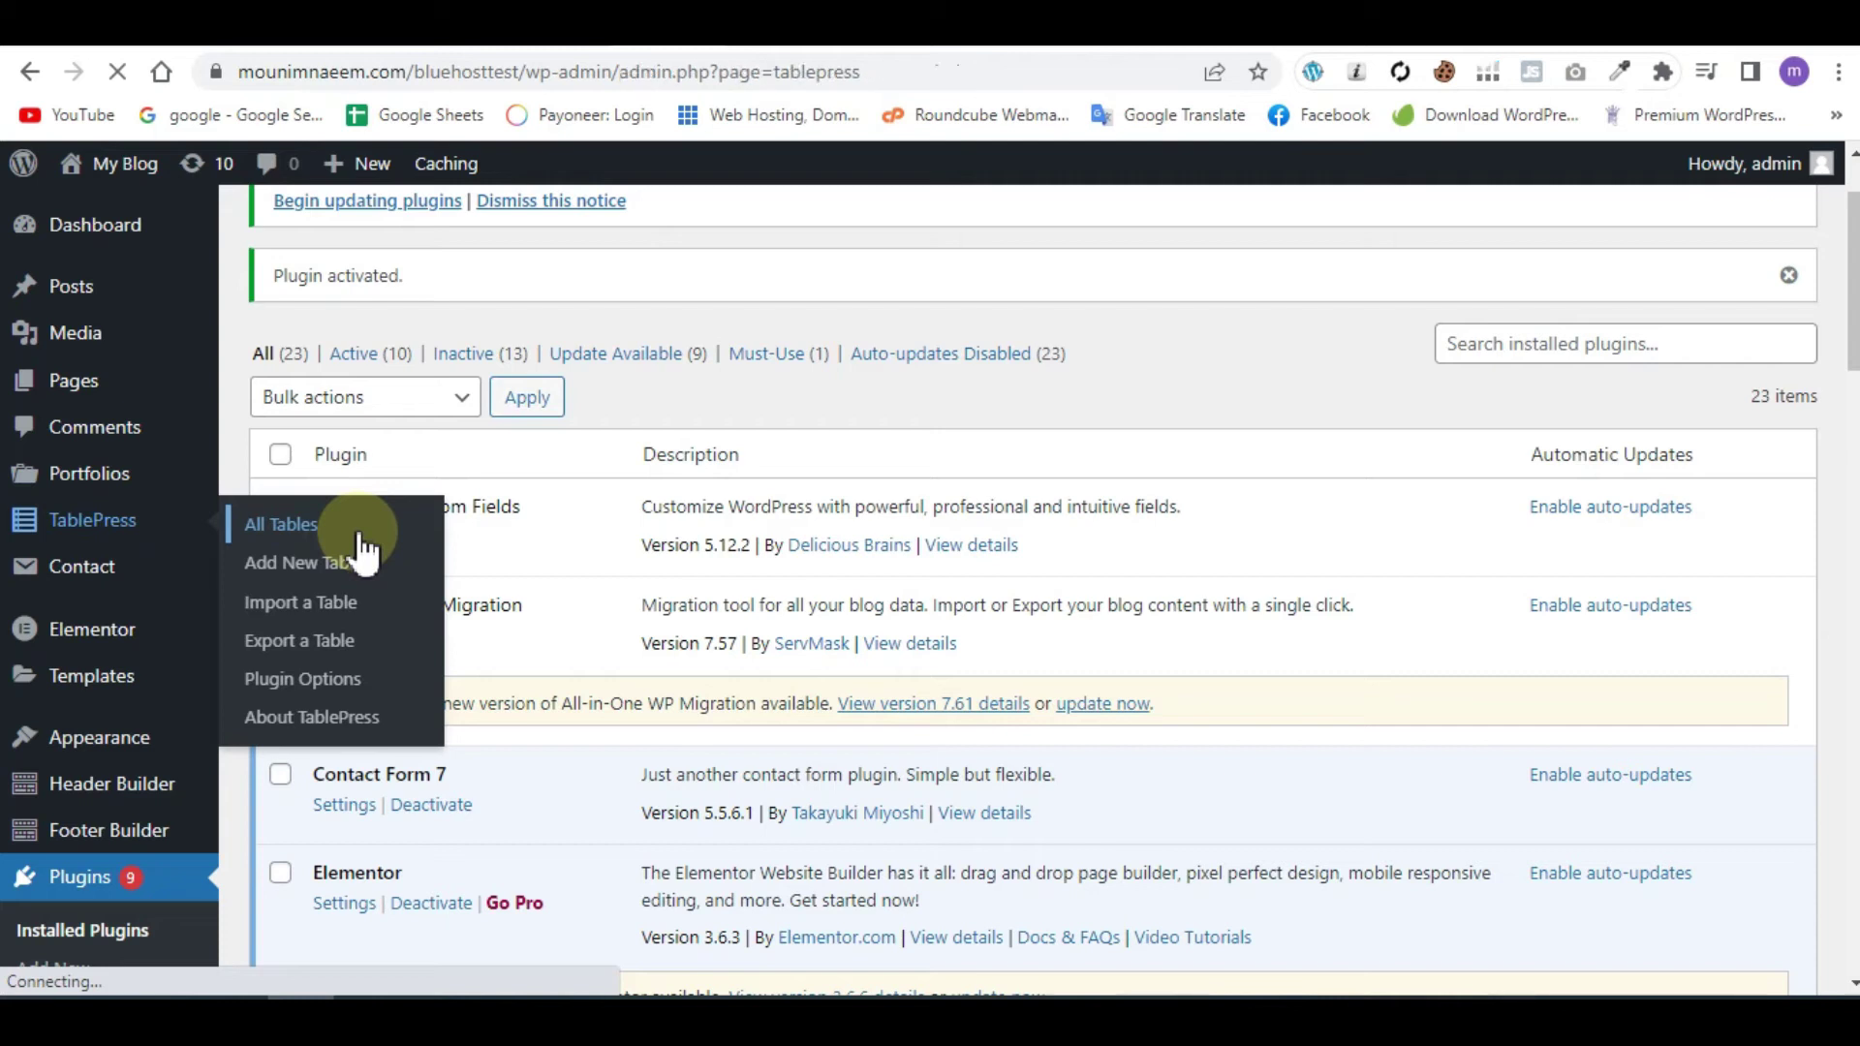
Step: Open TablePress's Add New Table form
{"action": "scroll", "coordinate": [808, 726], "scroll_direction": "down", "scroll_amount": 5}
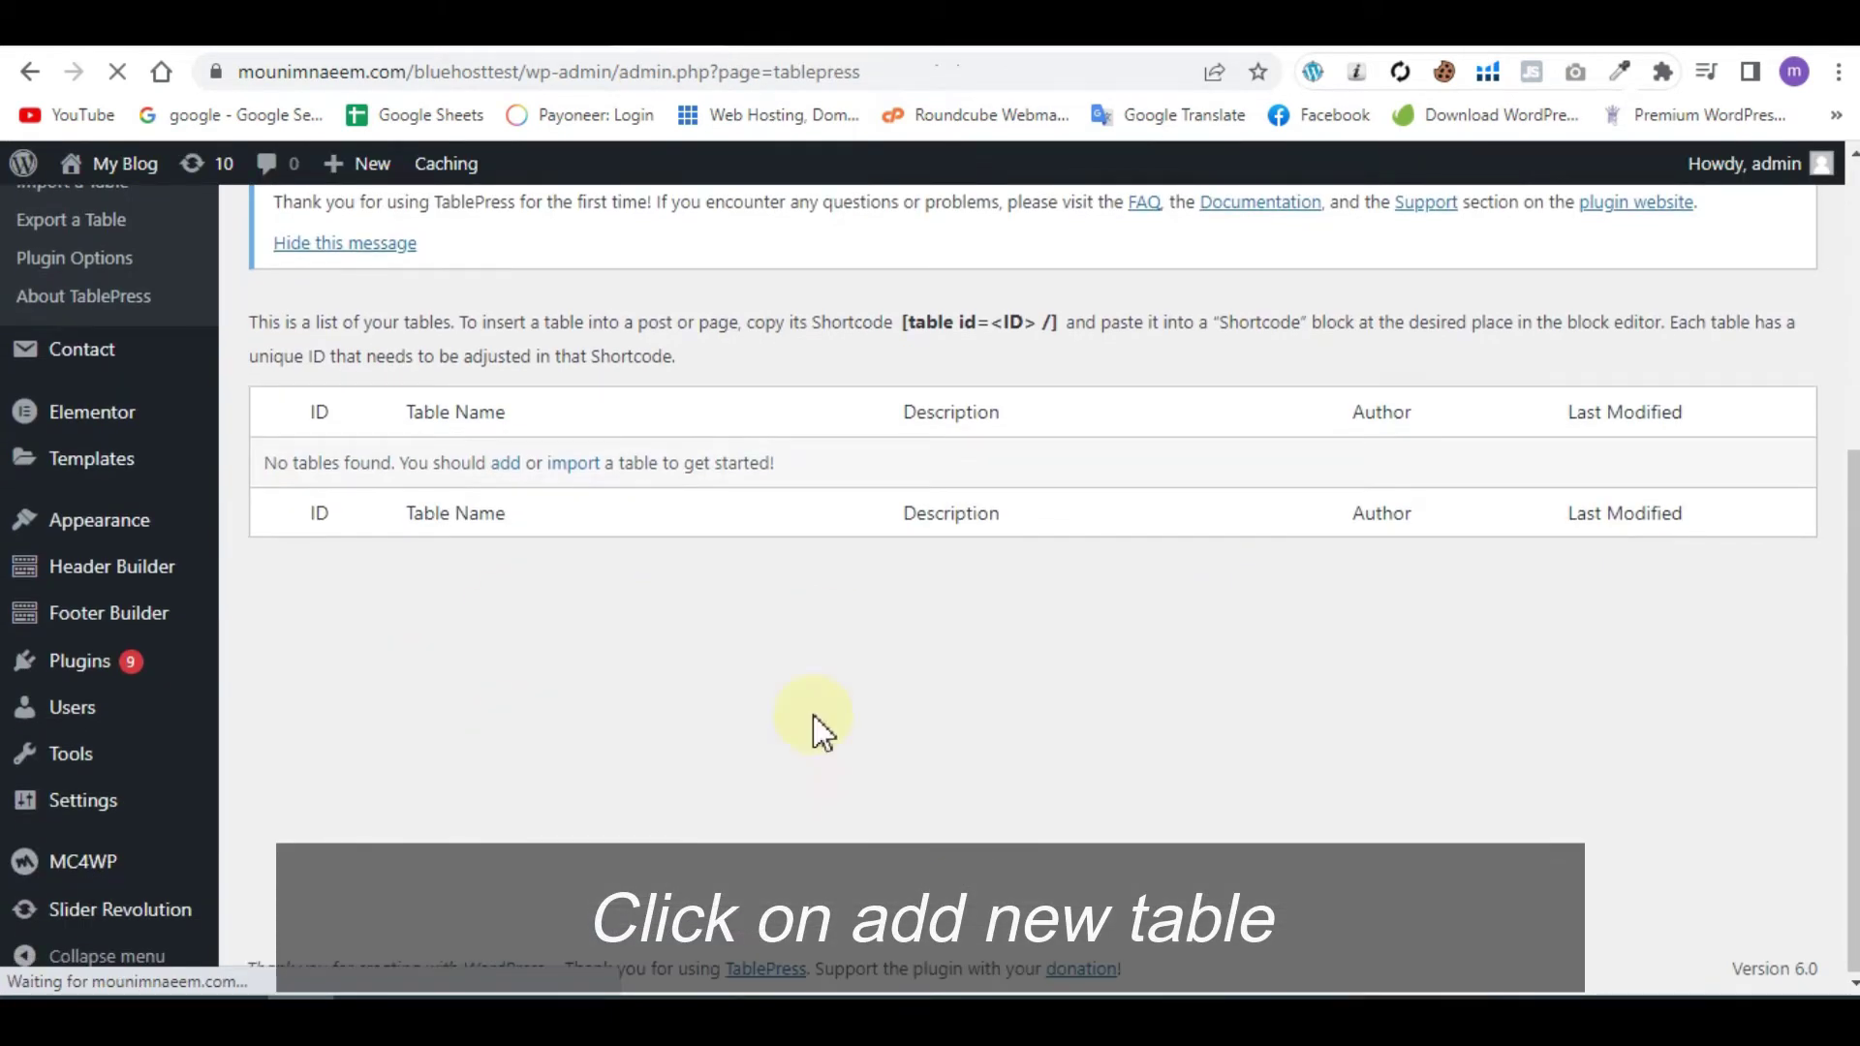
{"action": "scroll", "coordinate": [666, 391], "scroll_direction": "up", "scroll_amount": 4}
{"action": "scroll", "coordinate": [490, 365], "scroll_direction": "up", "scroll_amount": 1}
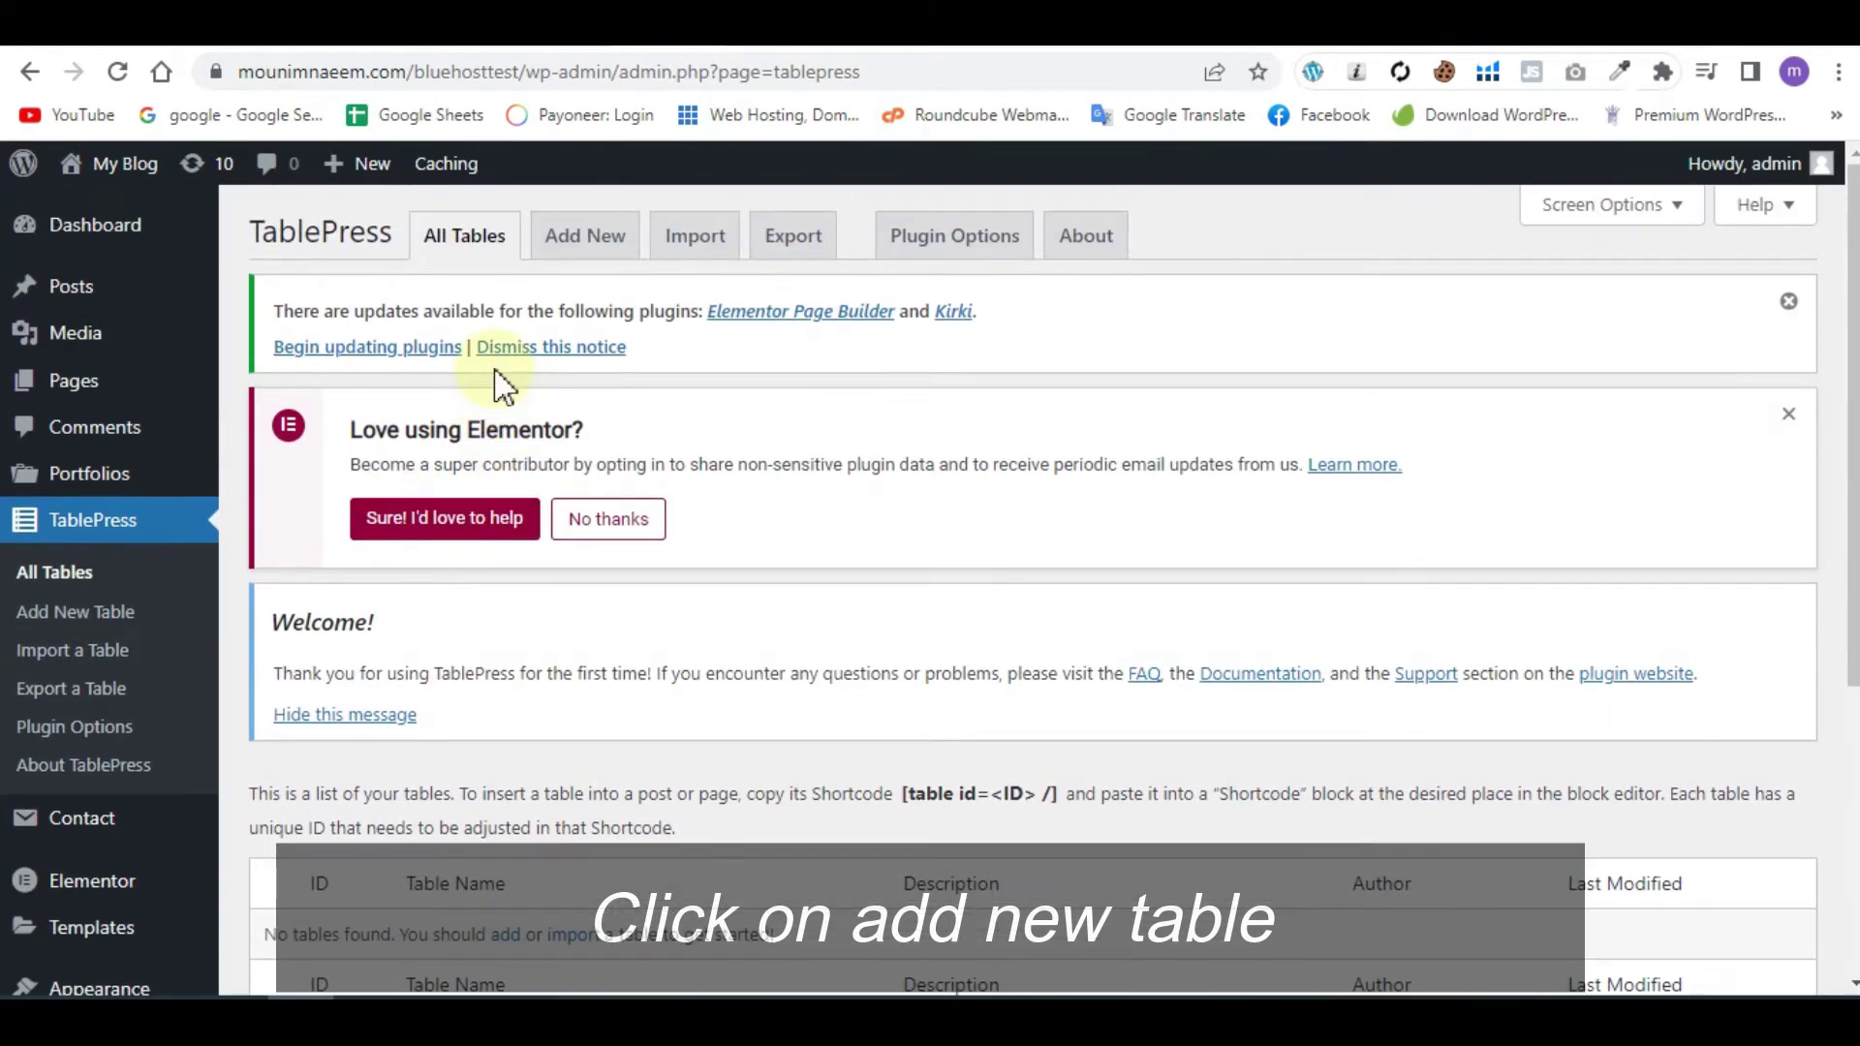
{"action": "scroll", "coordinate": [463, 860], "scroll_direction": "down", "scroll_amount": 3}
{"action": "scroll", "coordinate": [436, 788], "scroll_direction": "up", "scroll_amount": 3}
{"action": "left_click", "coordinate": [588, 242]}
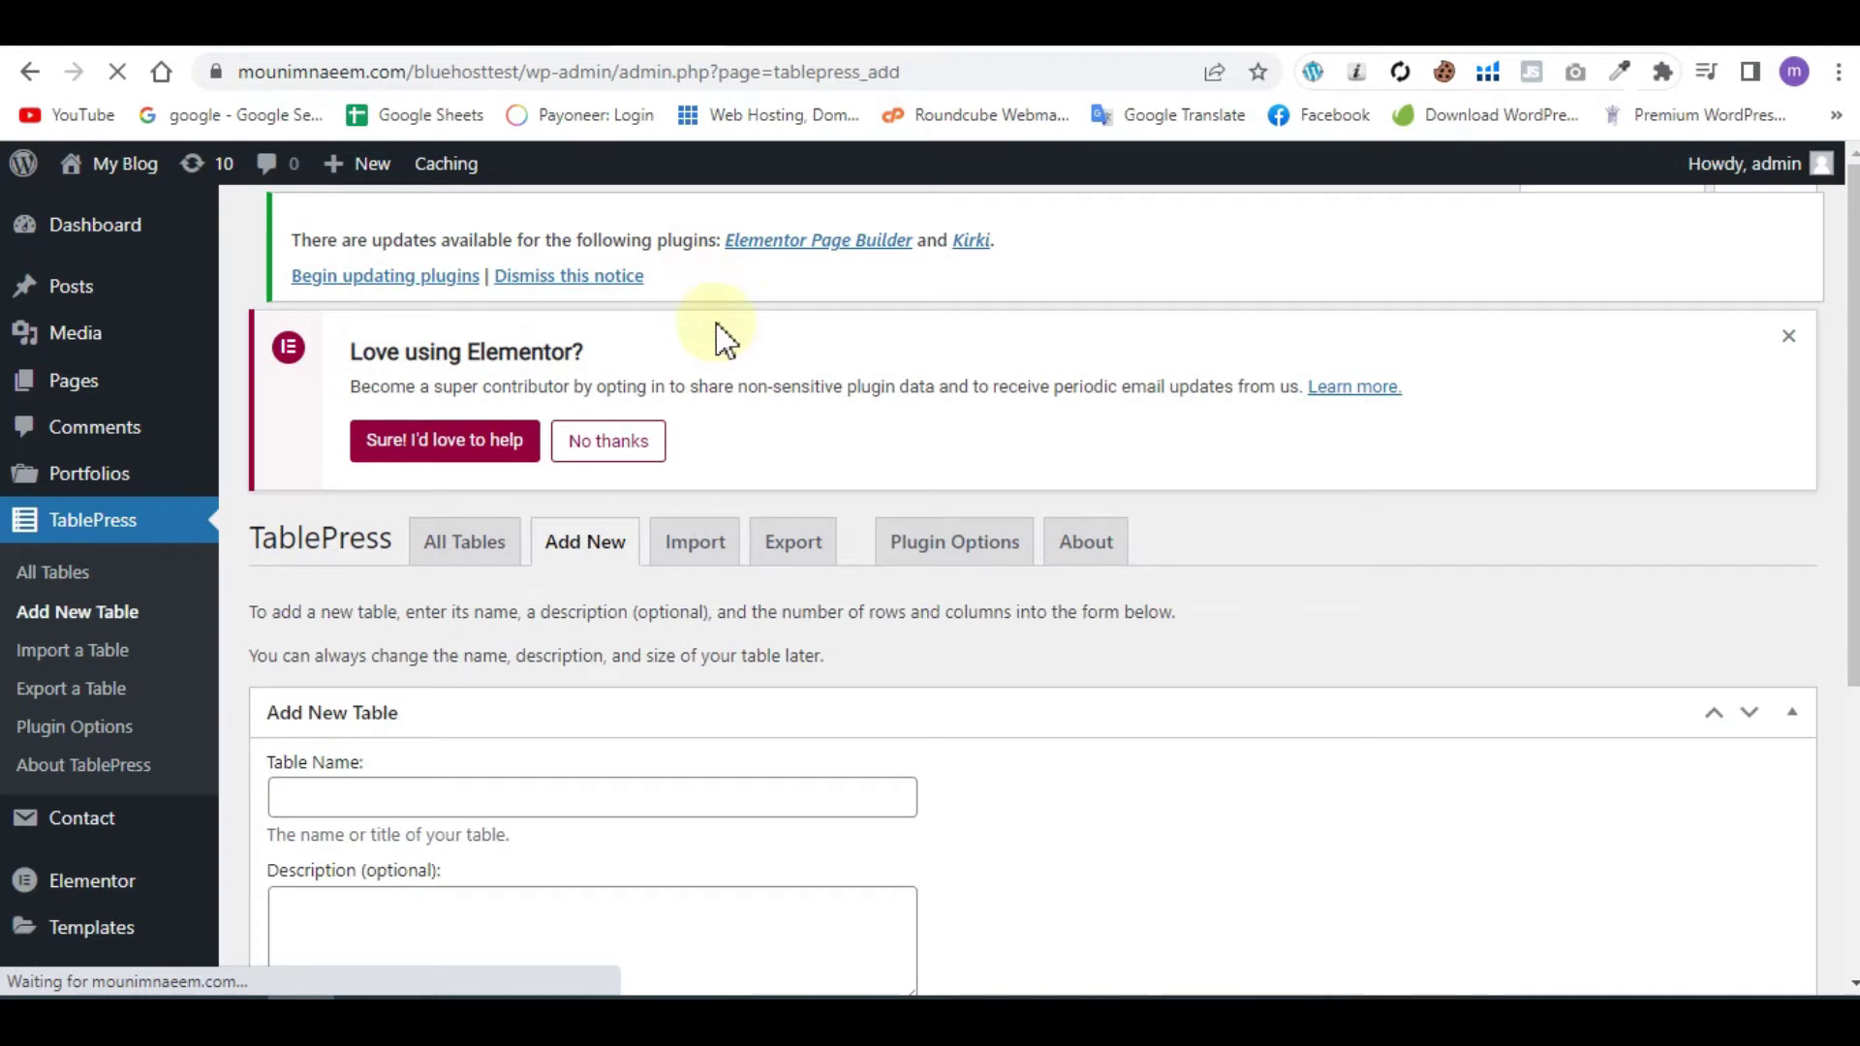
Step: Add a table named 'Tech company details' with 50 rows and 20 columns
{"action": "scroll", "coordinate": [838, 567], "scroll_direction": "down", "scroll_amount": 3}
{"action": "left_click", "coordinate": [482, 526]}
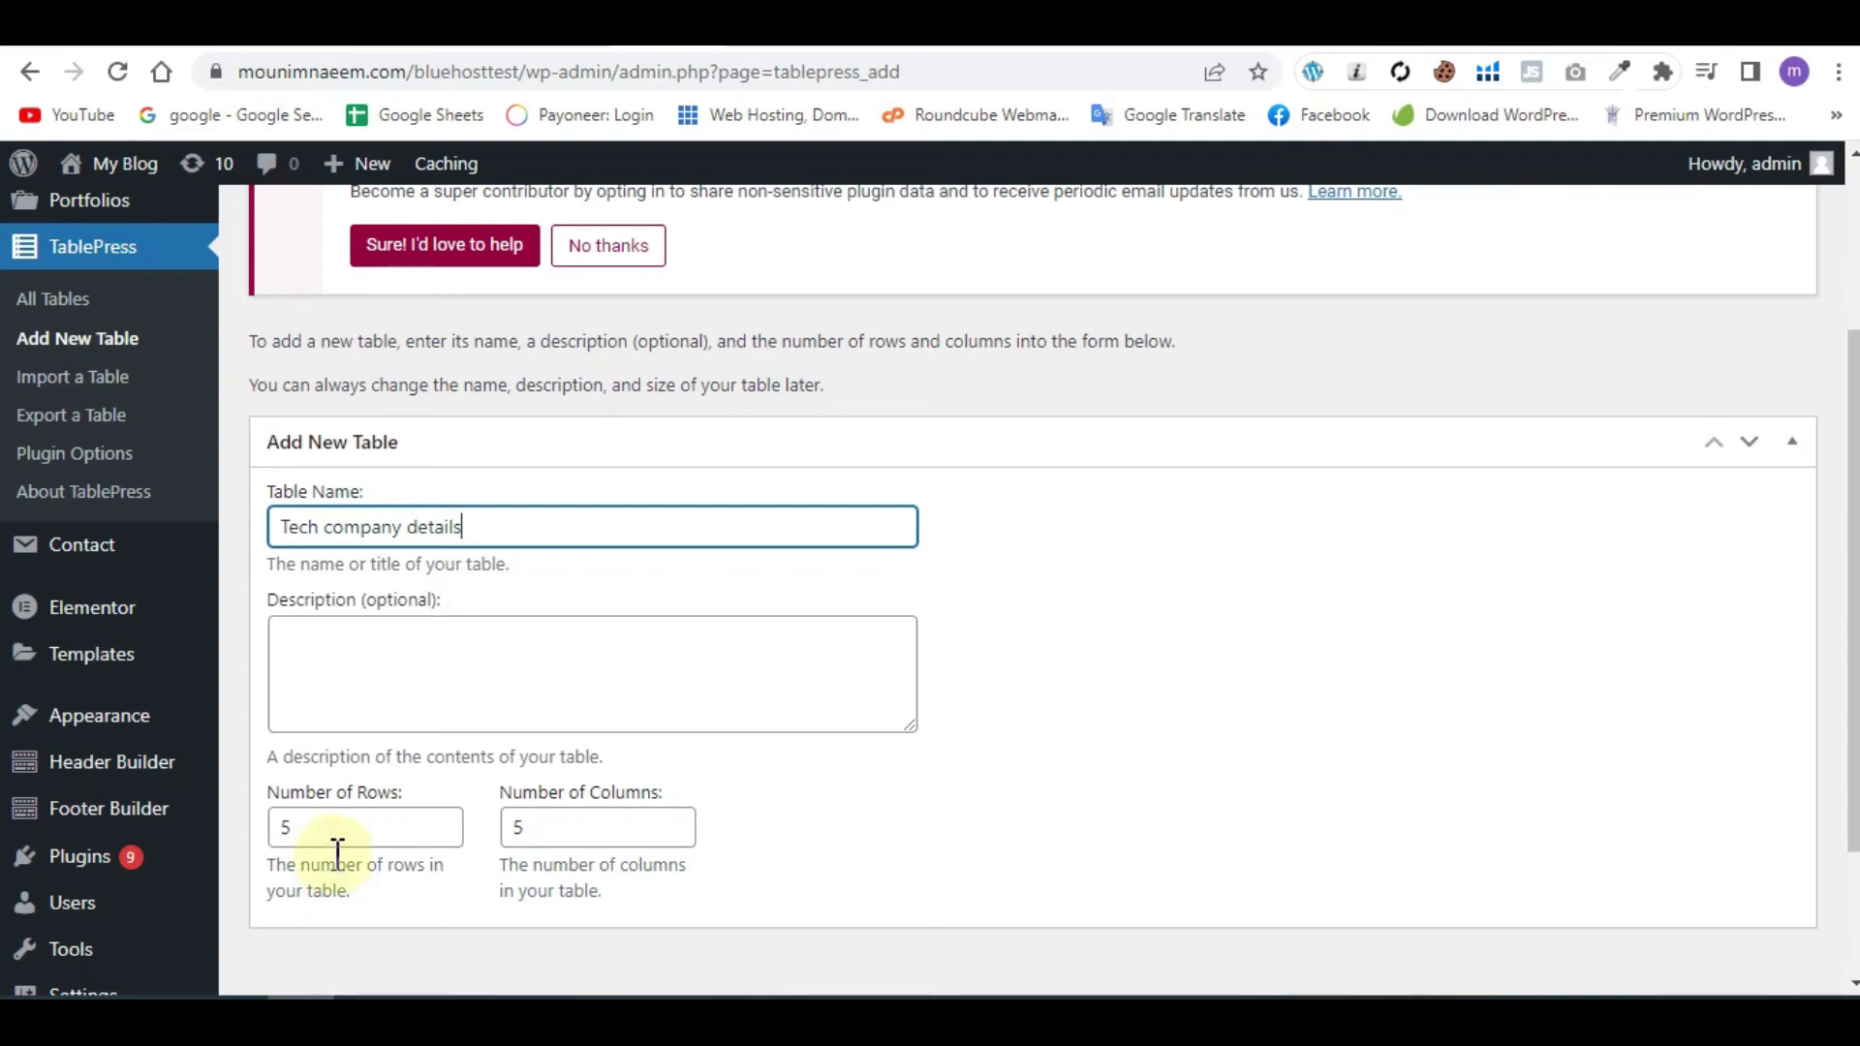
{"action": "key", "text": "Tab"}
{"action": "key", "text": "Tab"}
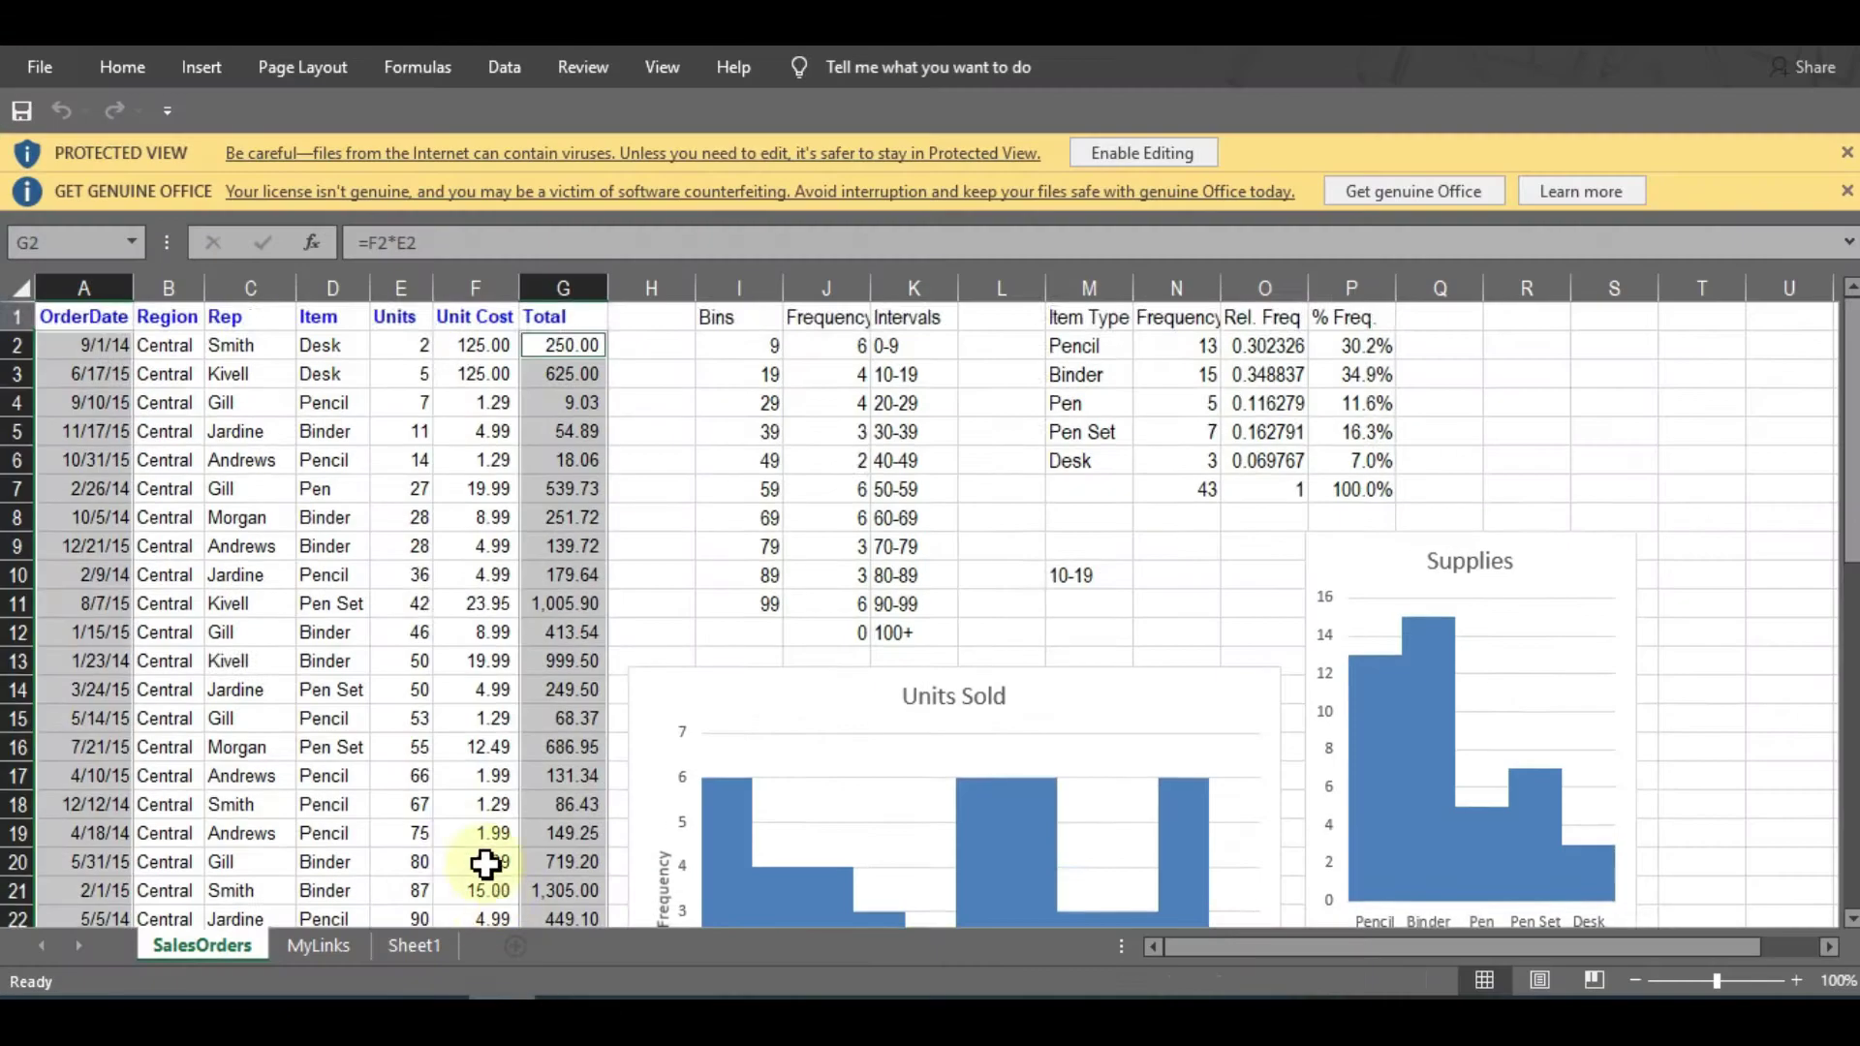
{"action": "scroll", "coordinate": [465, 818], "scroll_direction": "down", "scroll_amount": 5}
{"action": "scroll", "coordinate": [465, 819], "scroll_direction": "down", "scroll_amount": 2}
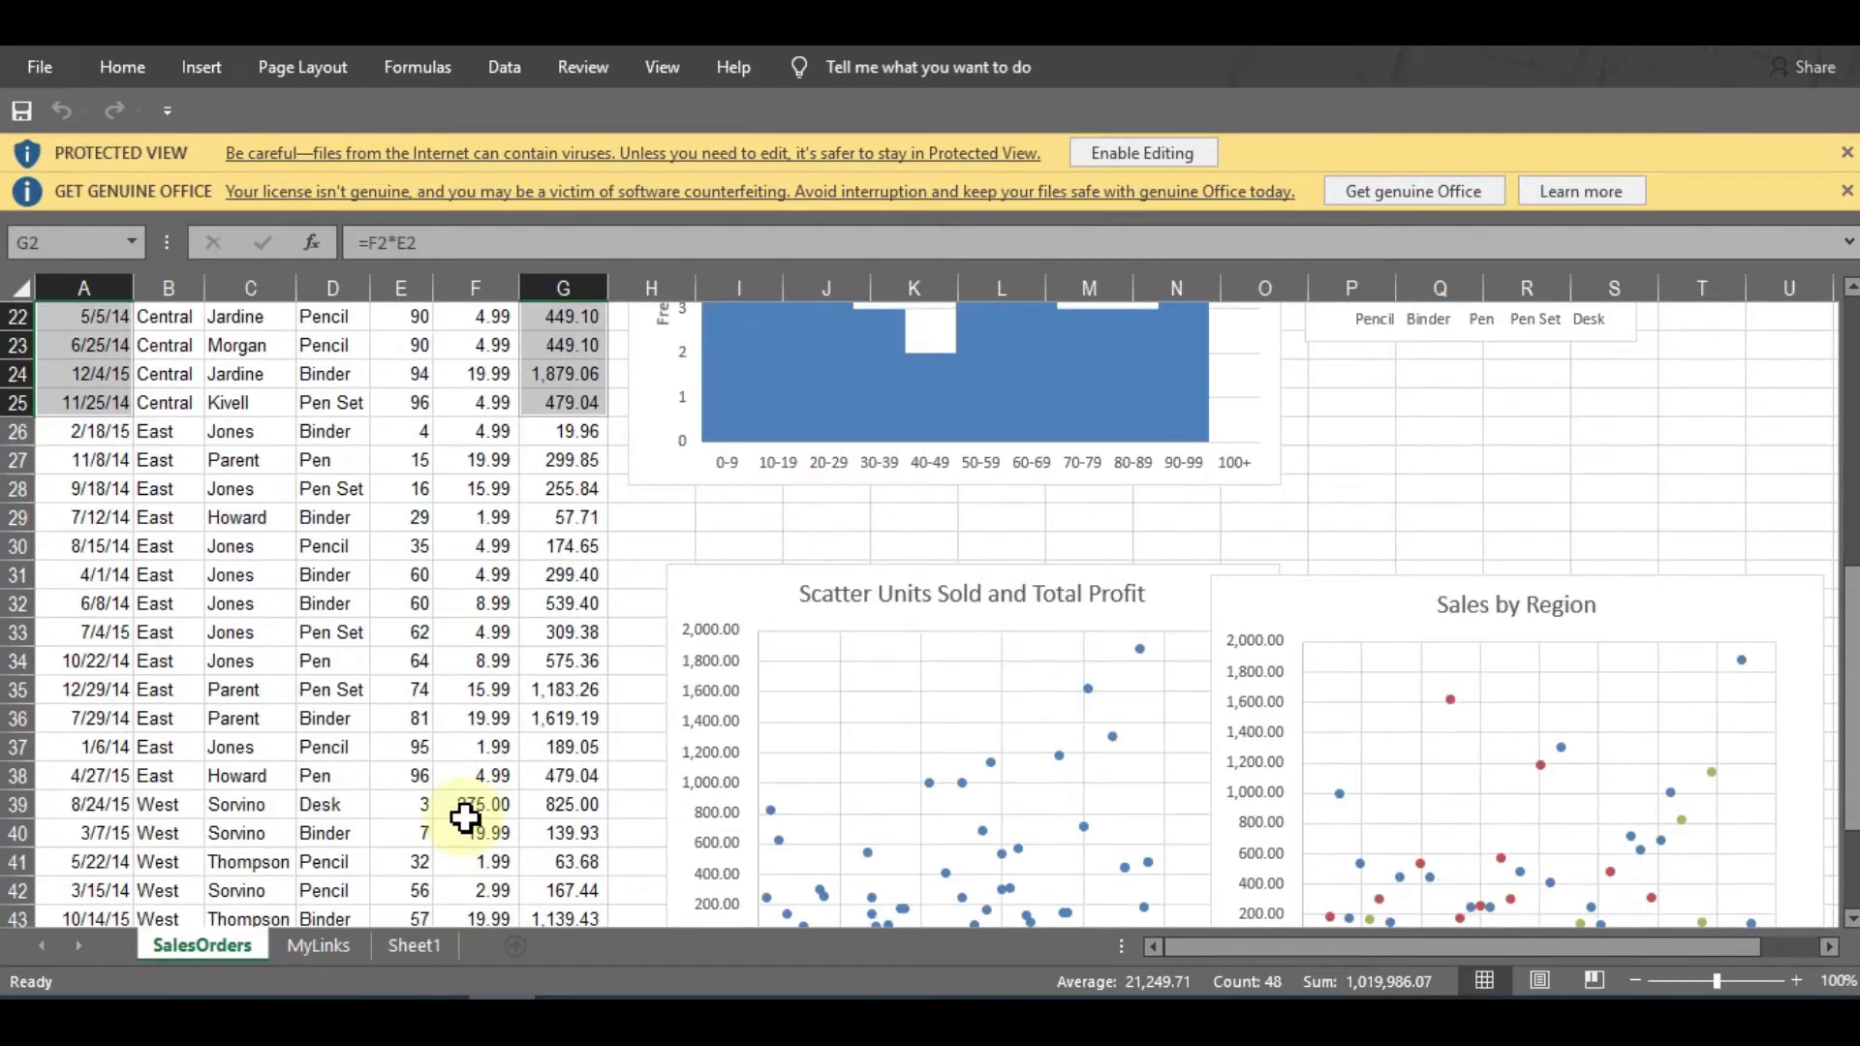
{"action": "scroll", "coordinate": [465, 817], "scroll_direction": "down", "scroll_amount": 6}
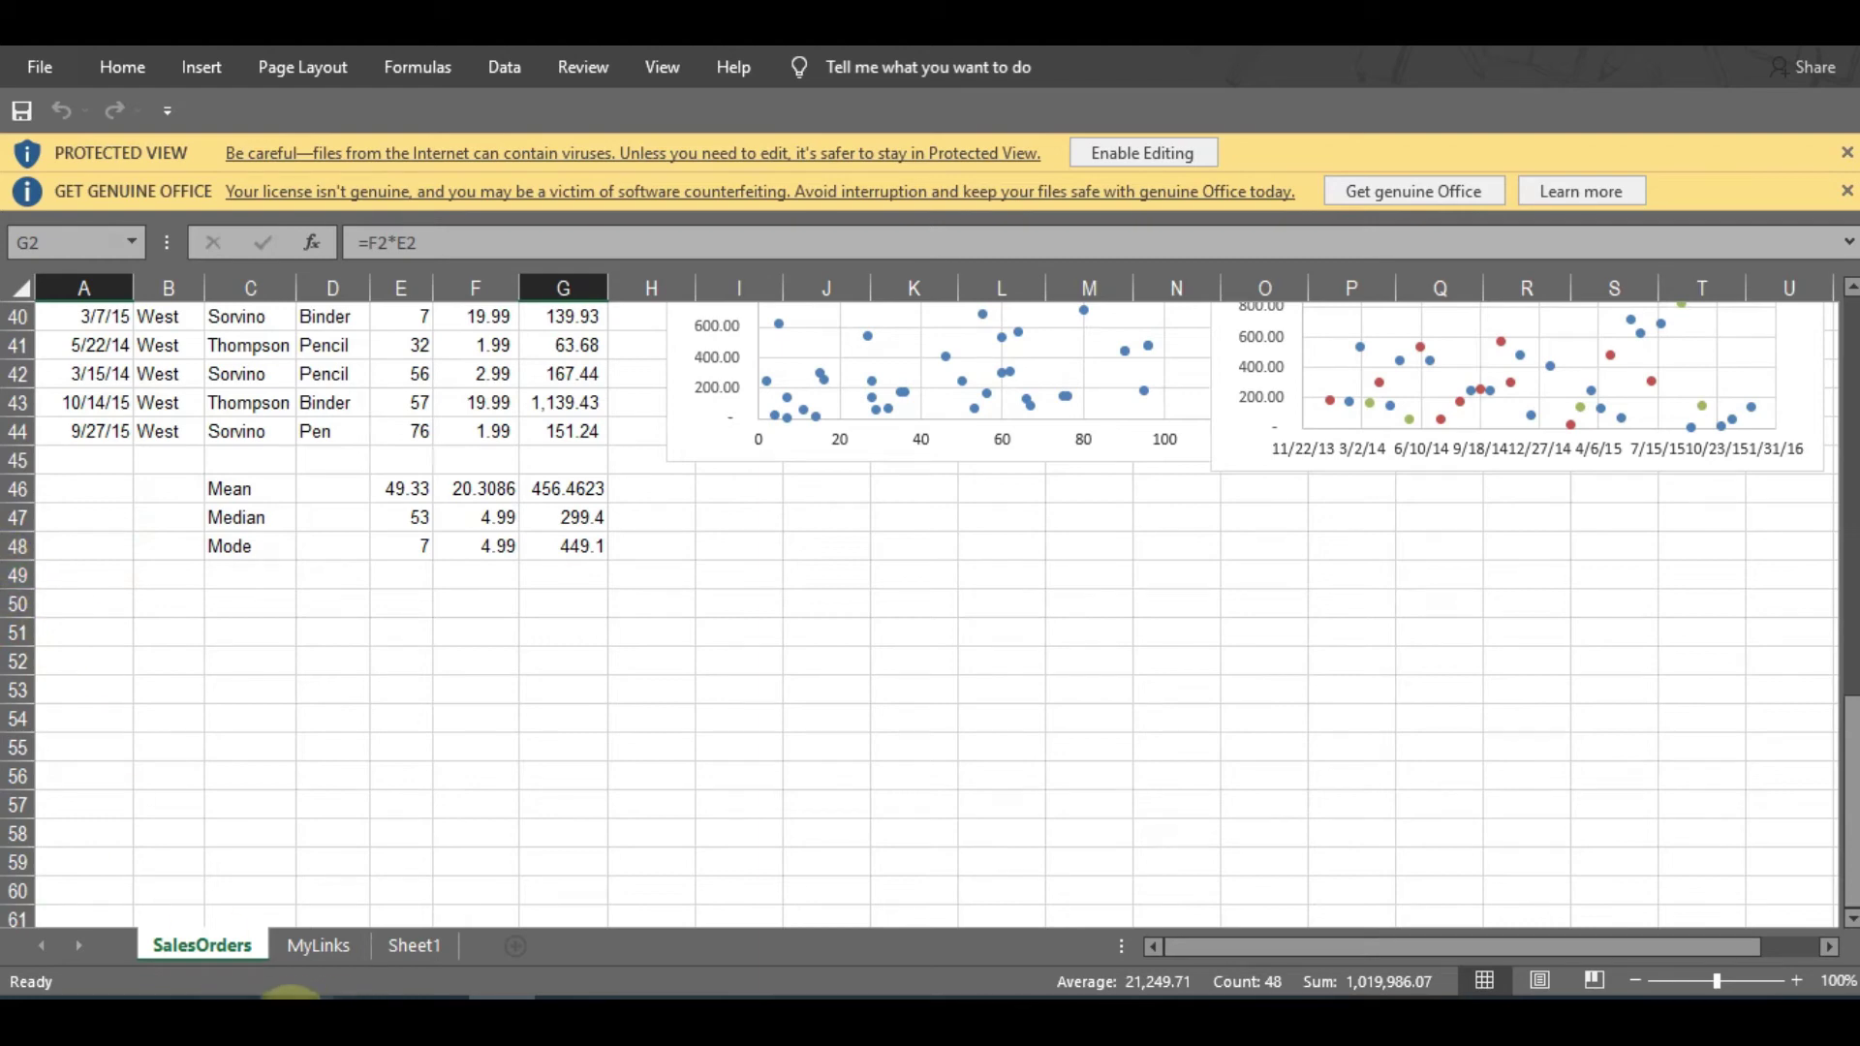
{"action": "left_click", "coordinate": [291, 901]}
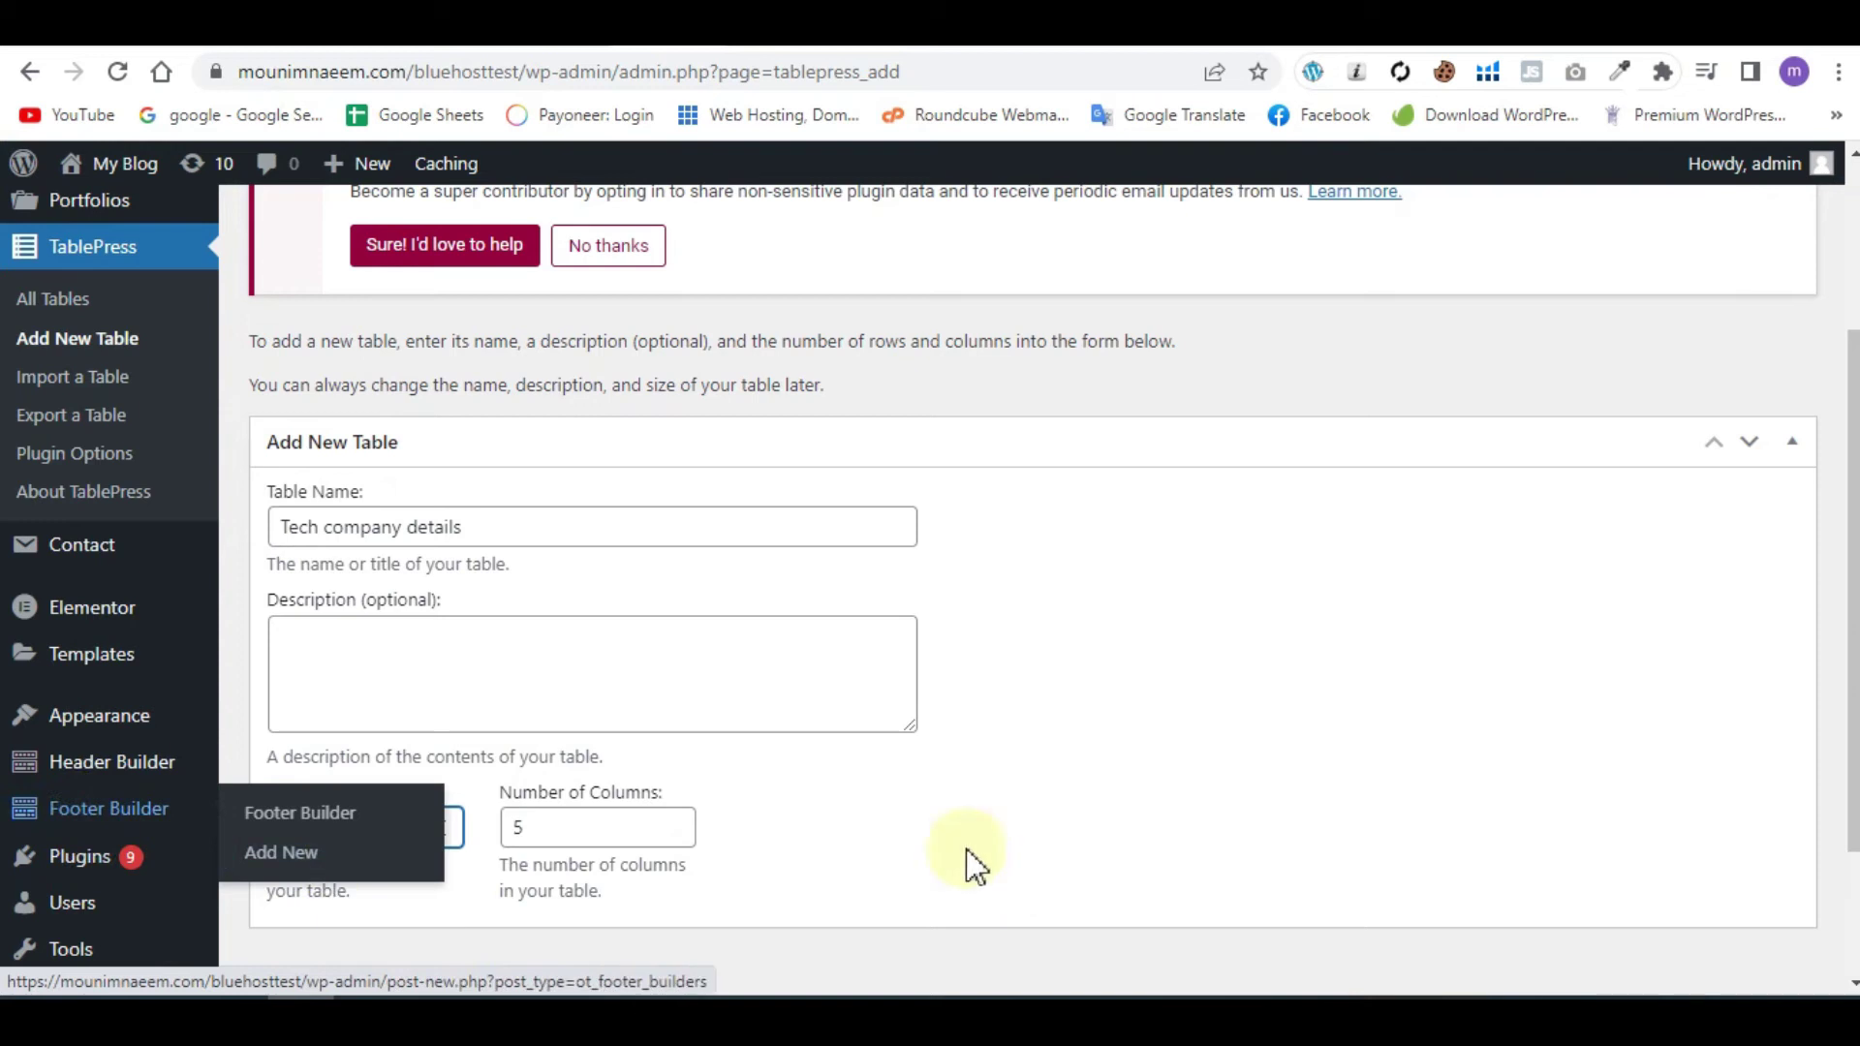
{"action": "left_click_drag", "start_coordinate": [560, 823], "coordinate": [494, 831]}
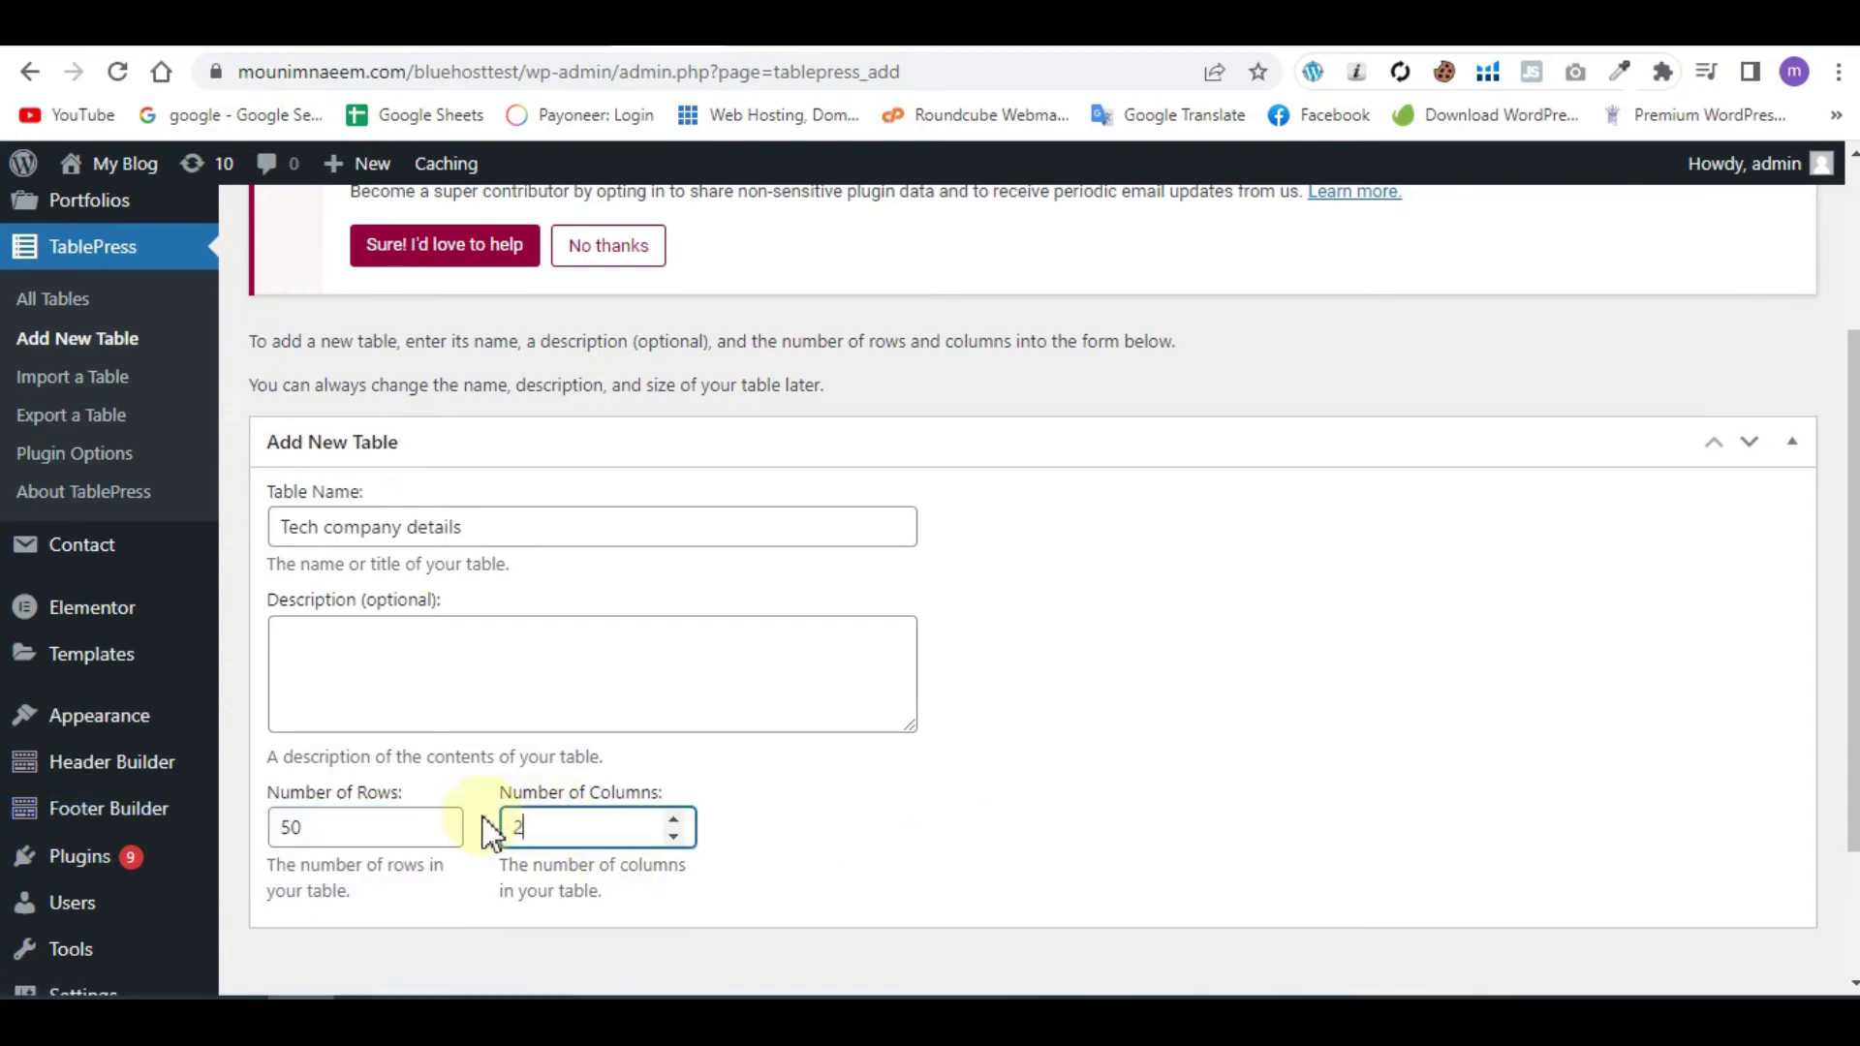
{"action": "scroll", "coordinate": [898, 750], "scroll_direction": "down", "scroll_amount": 2}
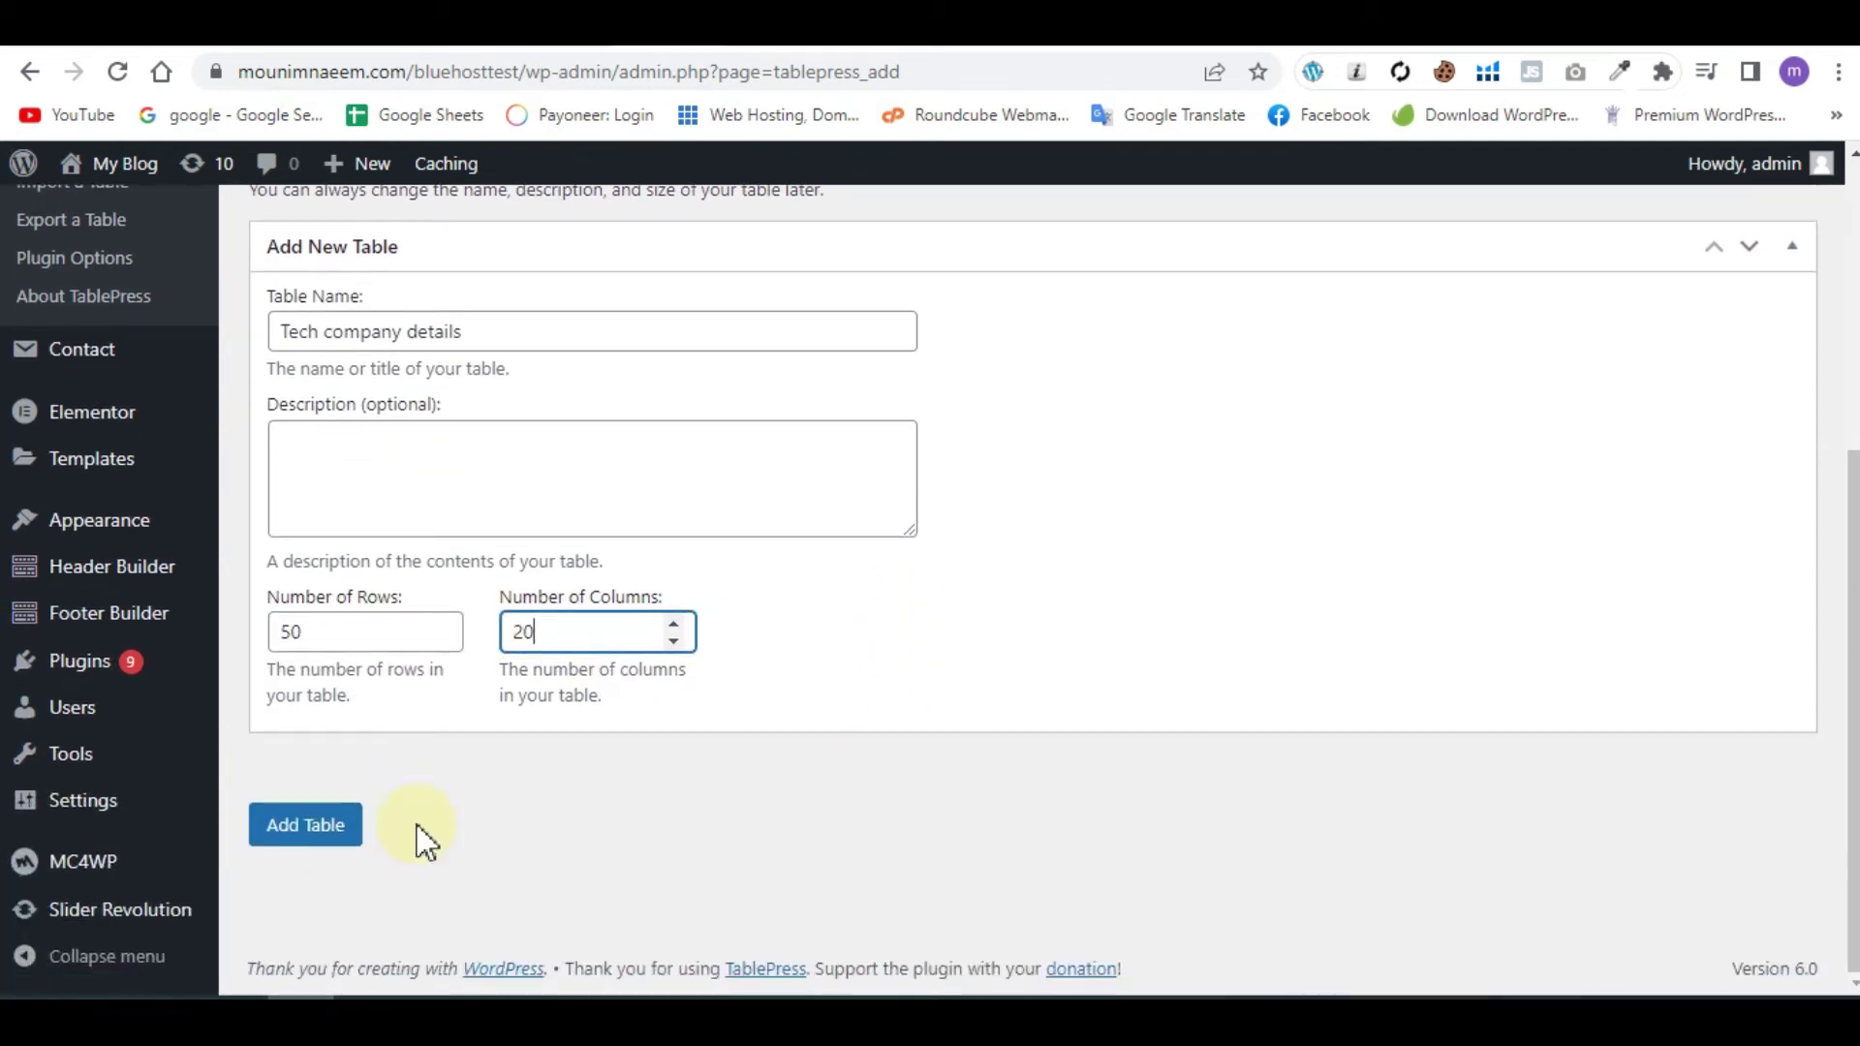
{"action": "left_click", "coordinate": [317, 849]}
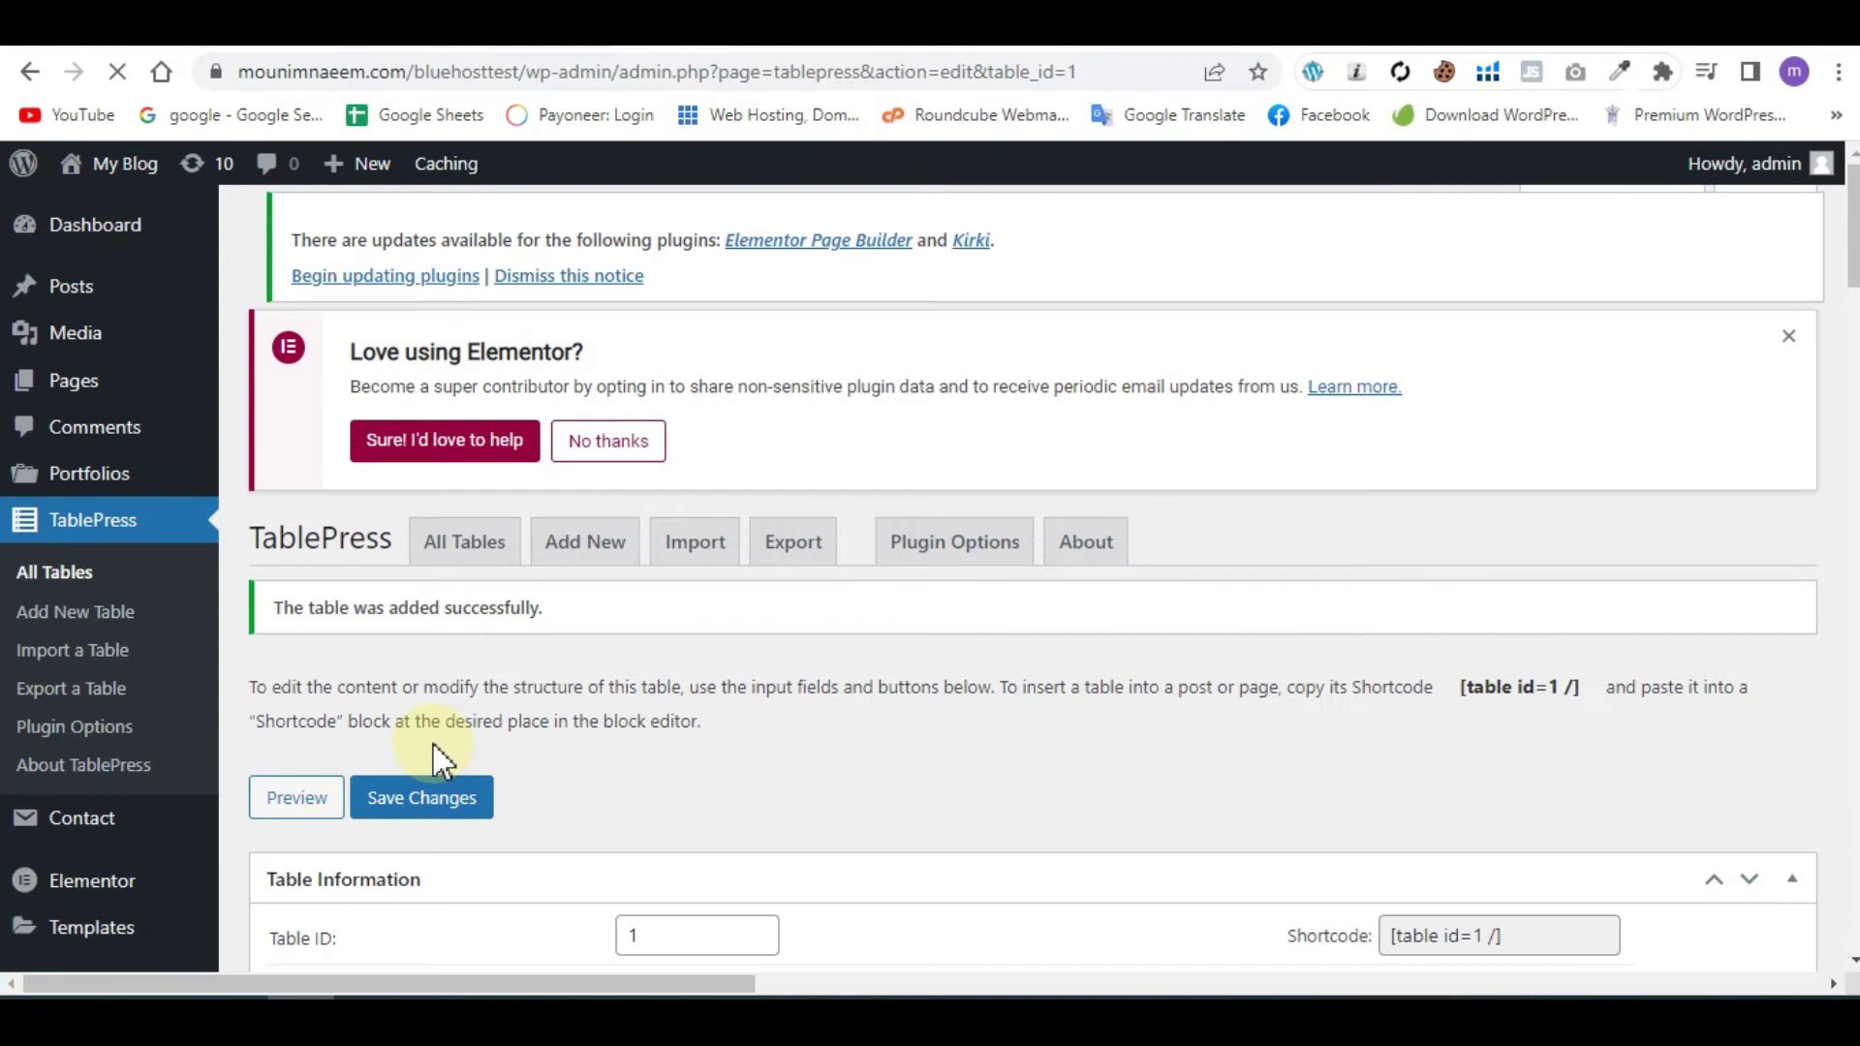
Step: Dismiss the move-rows-and-columns tip below the empty Table Content grid, then return to the top
{"action": "scroll", "coordinate": [562, 726], "scroll_direction": "down", "scroll_amount": 4}
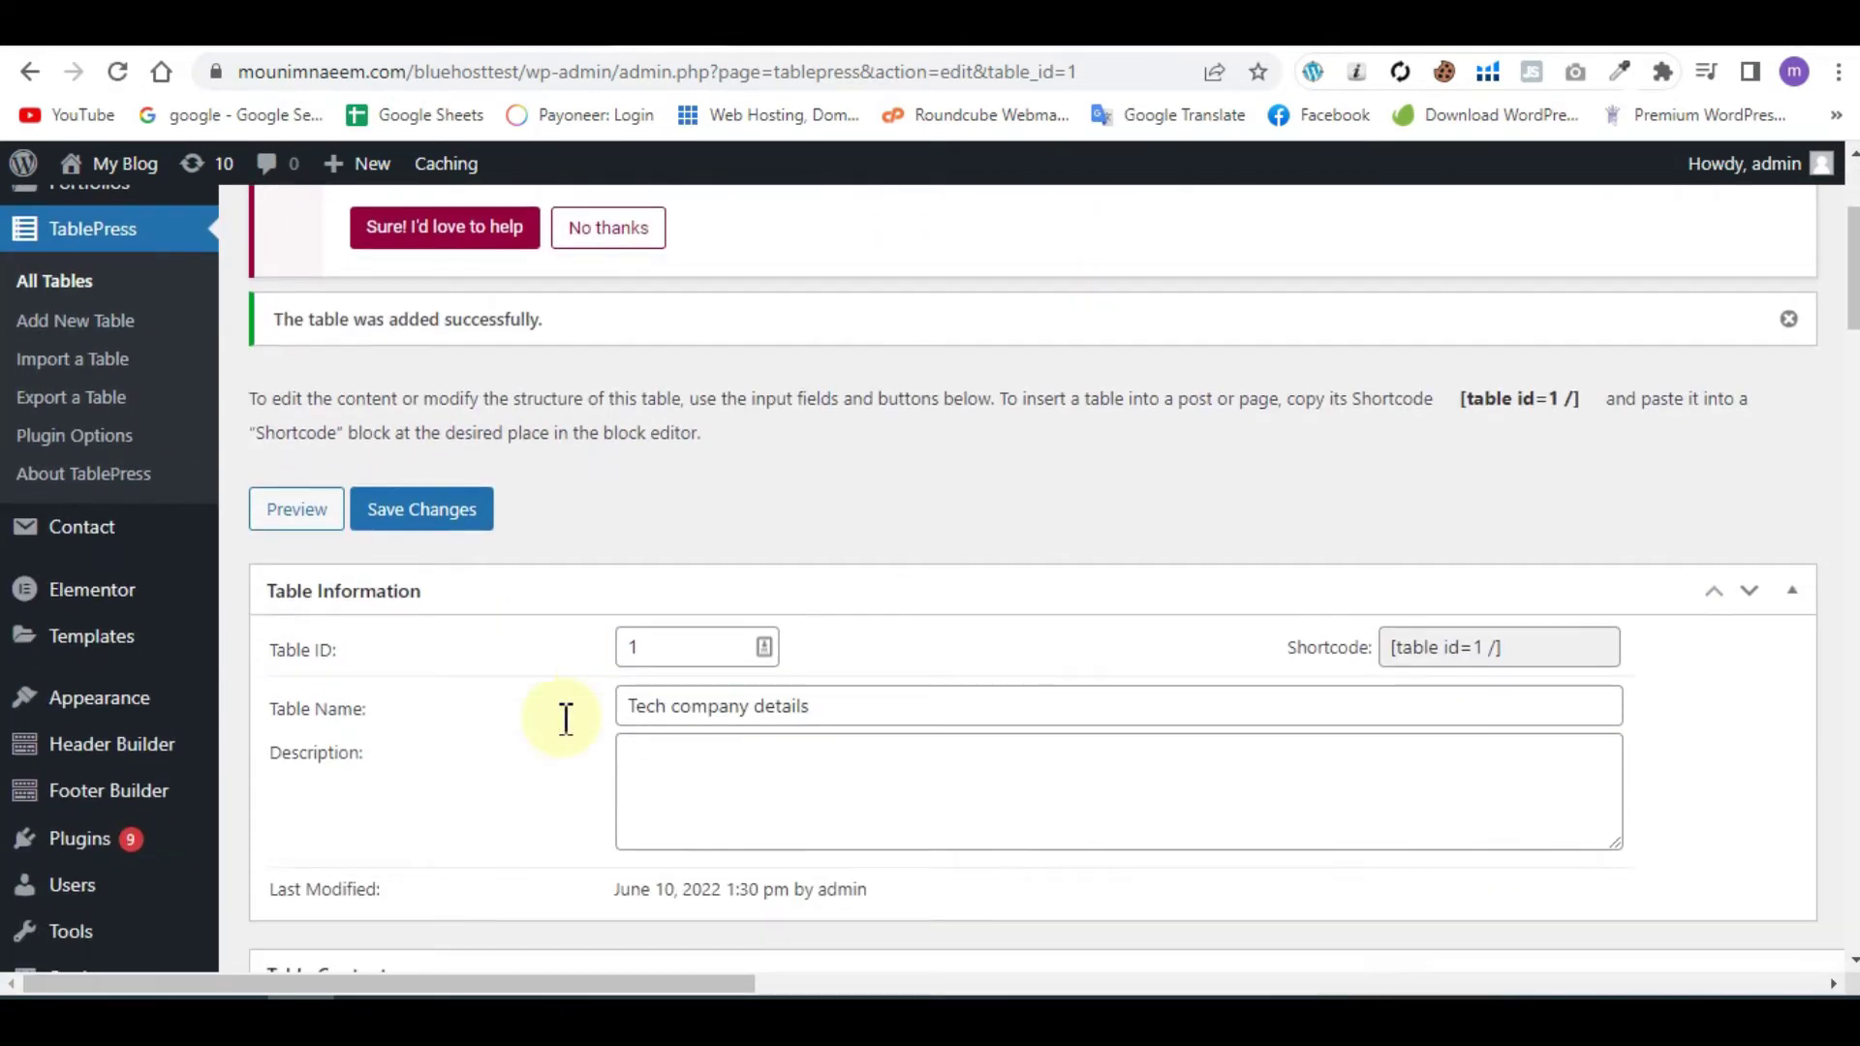
{"action": "scroll", "coordinate": [562, 719], "scroll_direction": "down", "scroll_amount": 3}
{"action": "scroll", "coordinate": [560, 734], "scroll_direction": "down", "scroll_amount": 3}
{"action": "scroll", "coordinate": [564, 717], "scroll_direction": "down", "scroll_amount": 2}
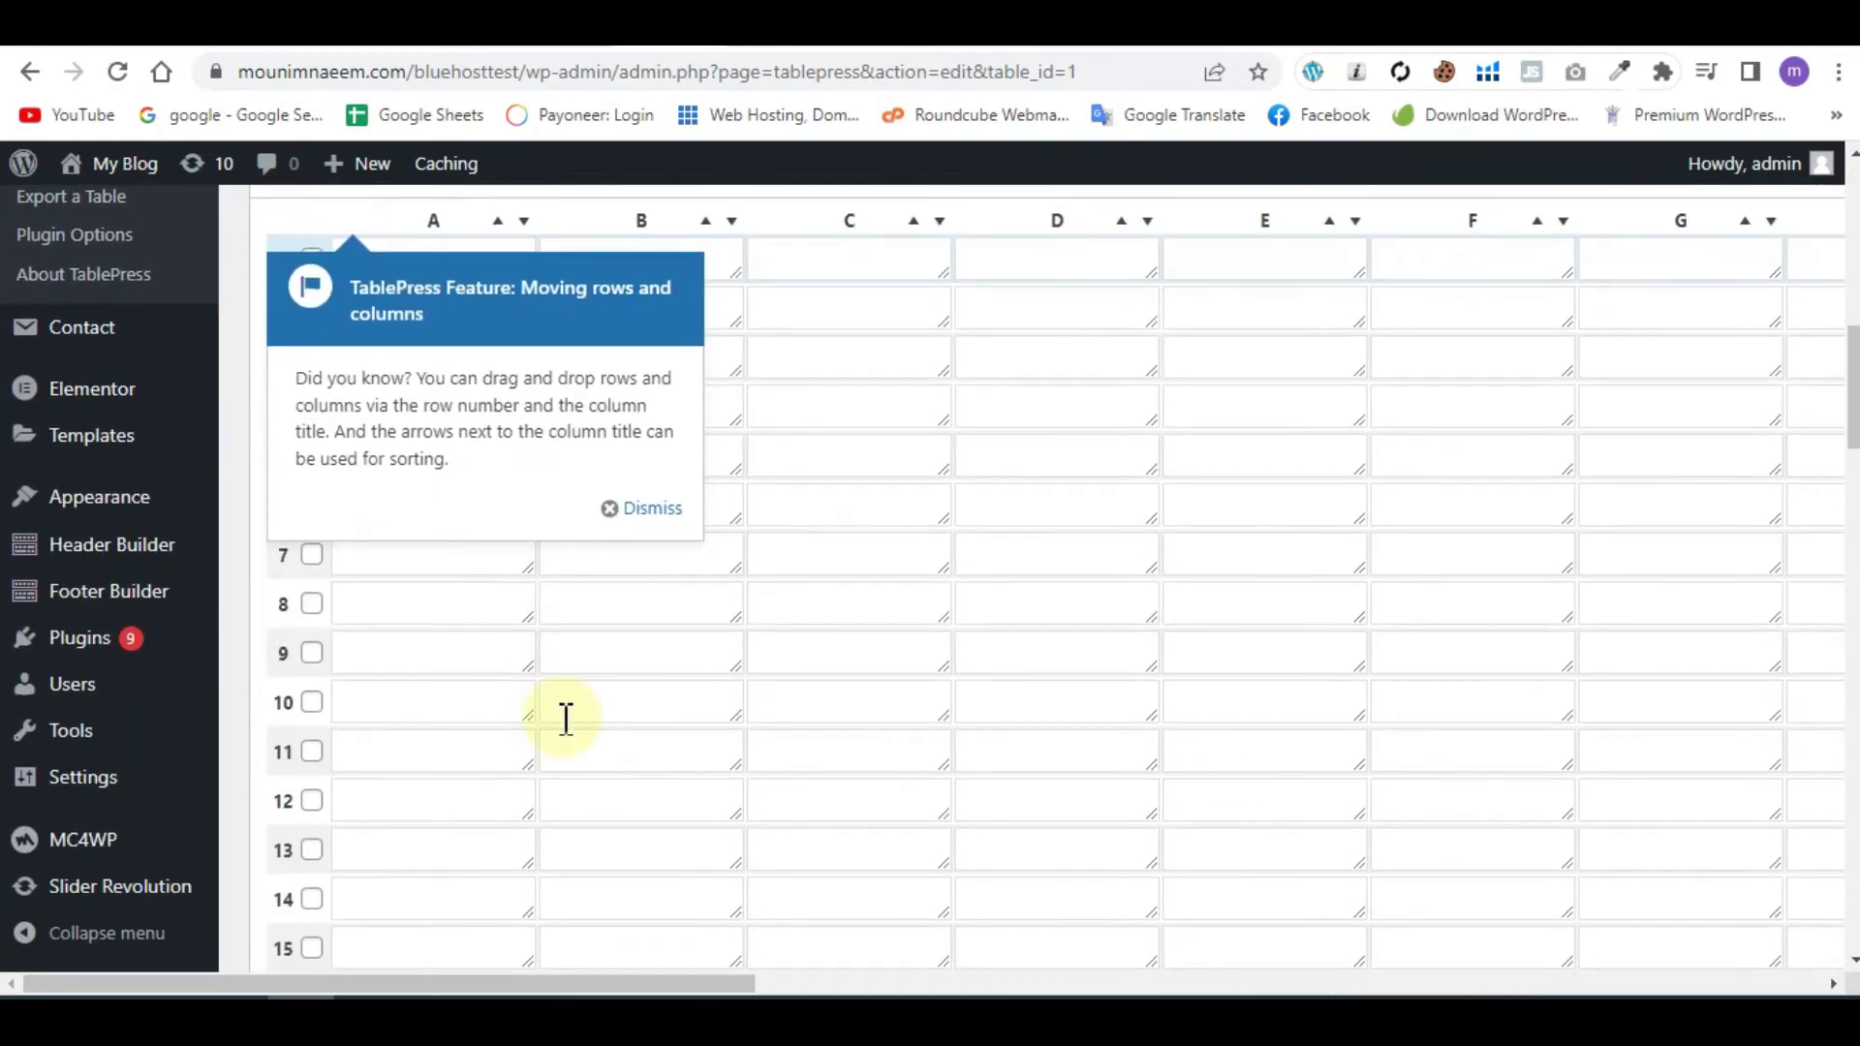
{"action": "scroll", "coordinate": [637, 734], "scroll_direction": "up", "scroll_amount": 3}
{"action": "left_click", "coordinate": [652, 782]}
{"action": "scroll", "coordinate": [1005, 759], "scroll_direction": "down", "scroll_amount": 1}
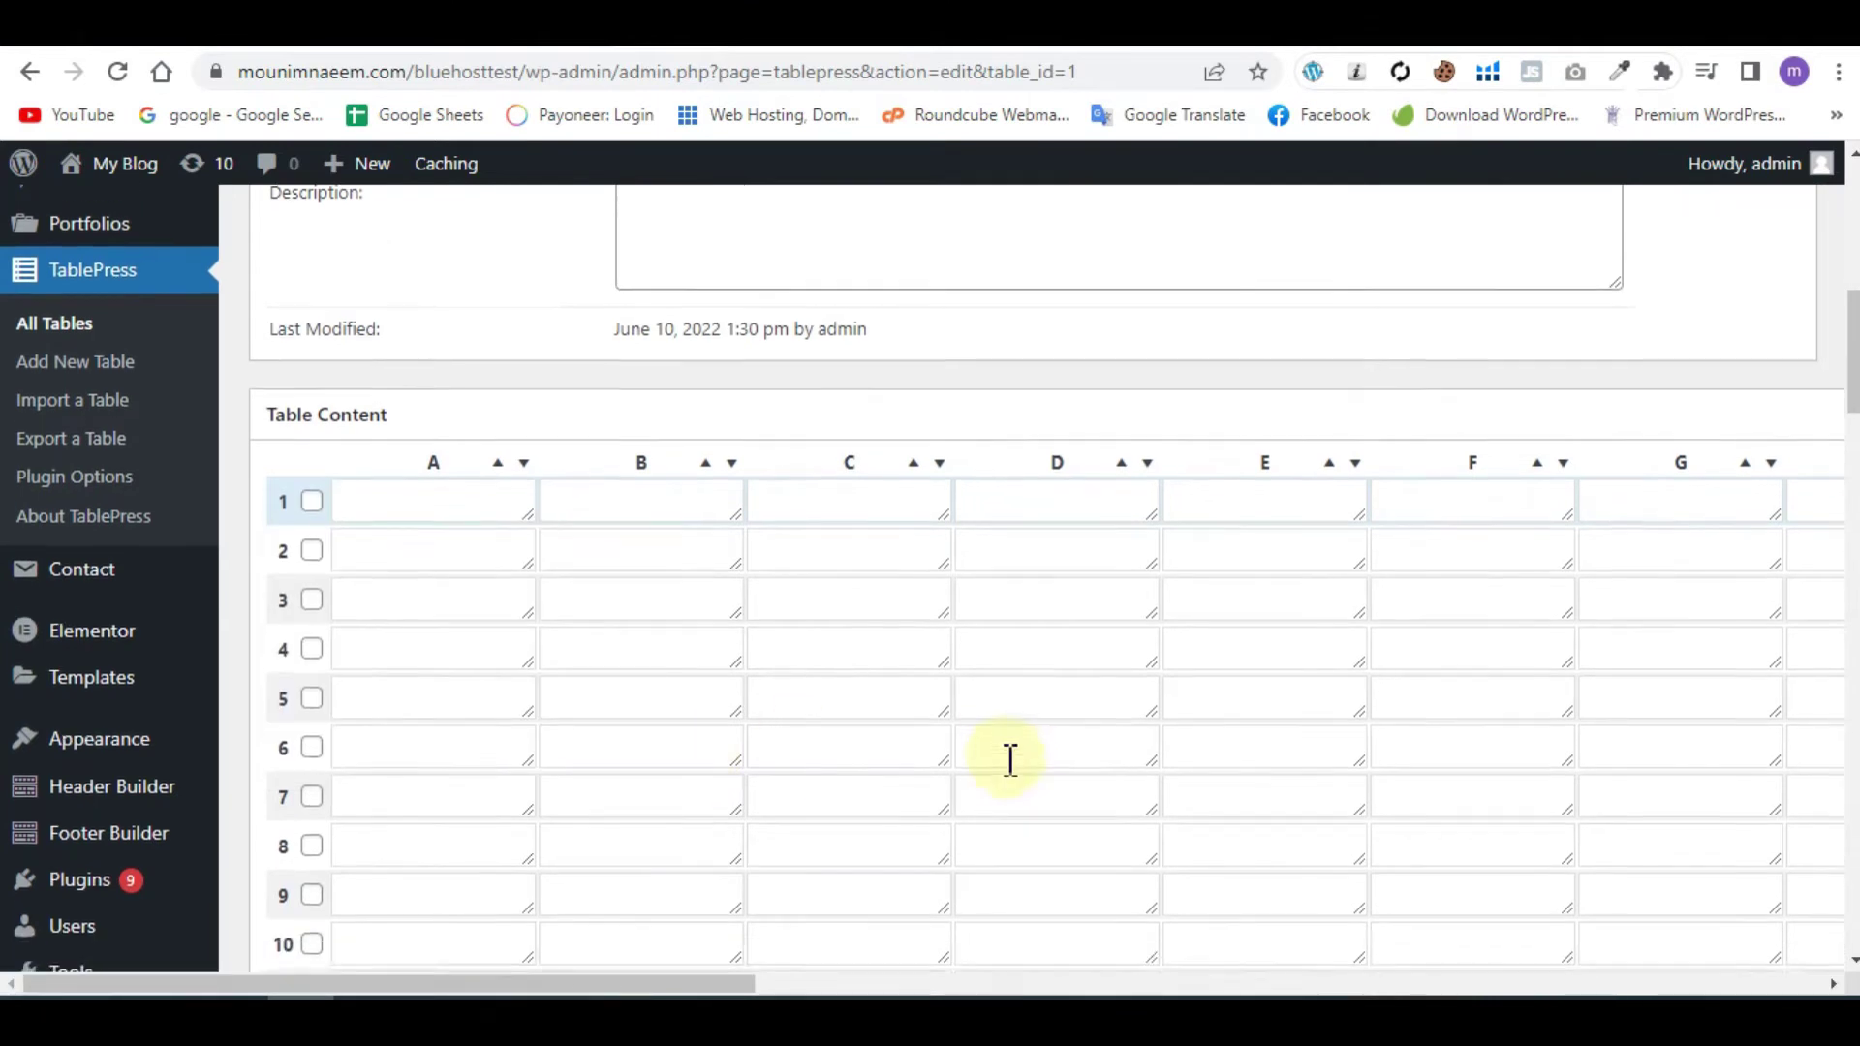
{"action": "scroll", "coordinate": [1008, 759], "scroll_direction": "down", "scroll_amount": 4}
{"action": "scroll", "coordinate": [1009, 759], "scroll_direction": "down", "scroll_amount": 5}
{"action": "scroll", "coordinate": [747, 967], "scroll_direction": "up", "scroll_amount": 3}
{"action": "mouse_move", "coordinate": [747, 985]}
{"action": "left_mouse_down"}
{"action": "mouse_move", "coordinate": [1579, 988]}
{"action": "mouse_move", "coordinate": [736, 986]}
{"action": "left_mouse_up"}
{"action": "scroll", "coordinate": [539, 706], "scroll_direction": "up", "scroll_amount": 10}
{"action": "scroll", "coordinate": [552, 685], "scroll_direction": "up", "scroll_amount": 3}
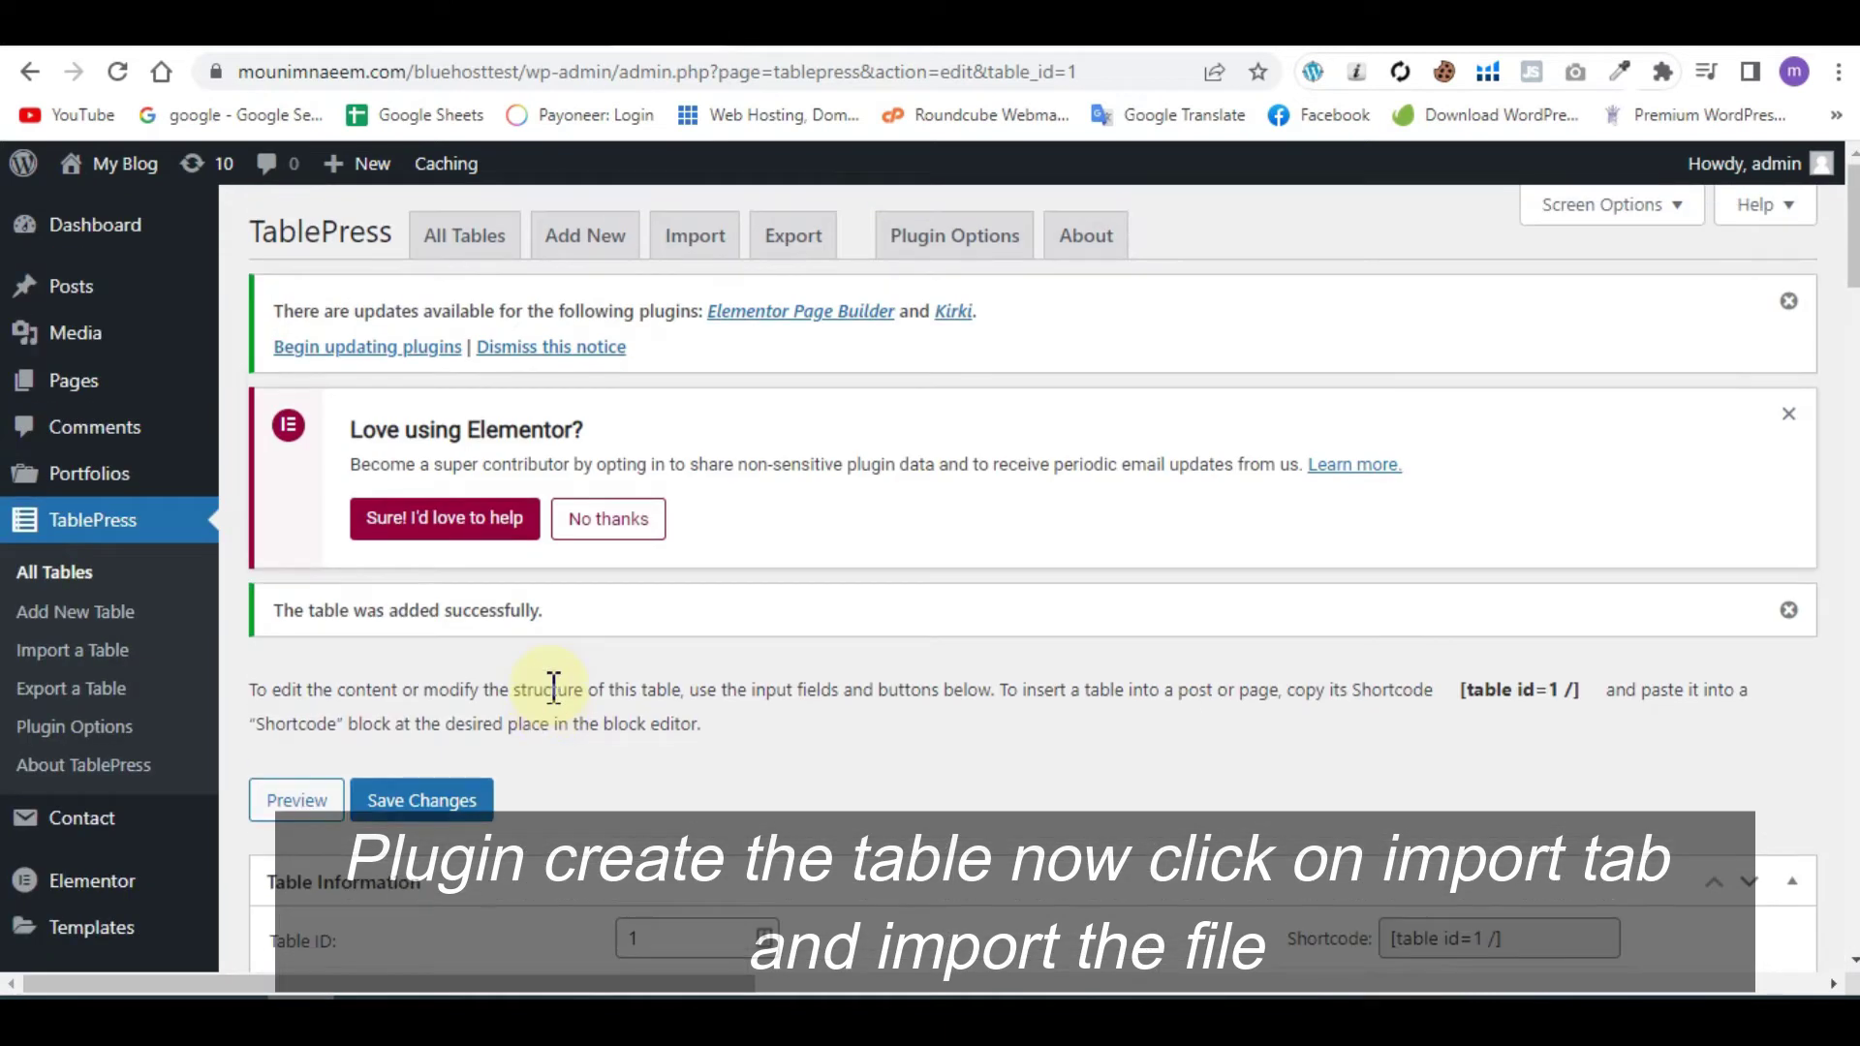
Step: Import ir211wk12sample.xls from Downloads as a new TablePress table
{"action": "left_click", "coordinate": [704, 244]}
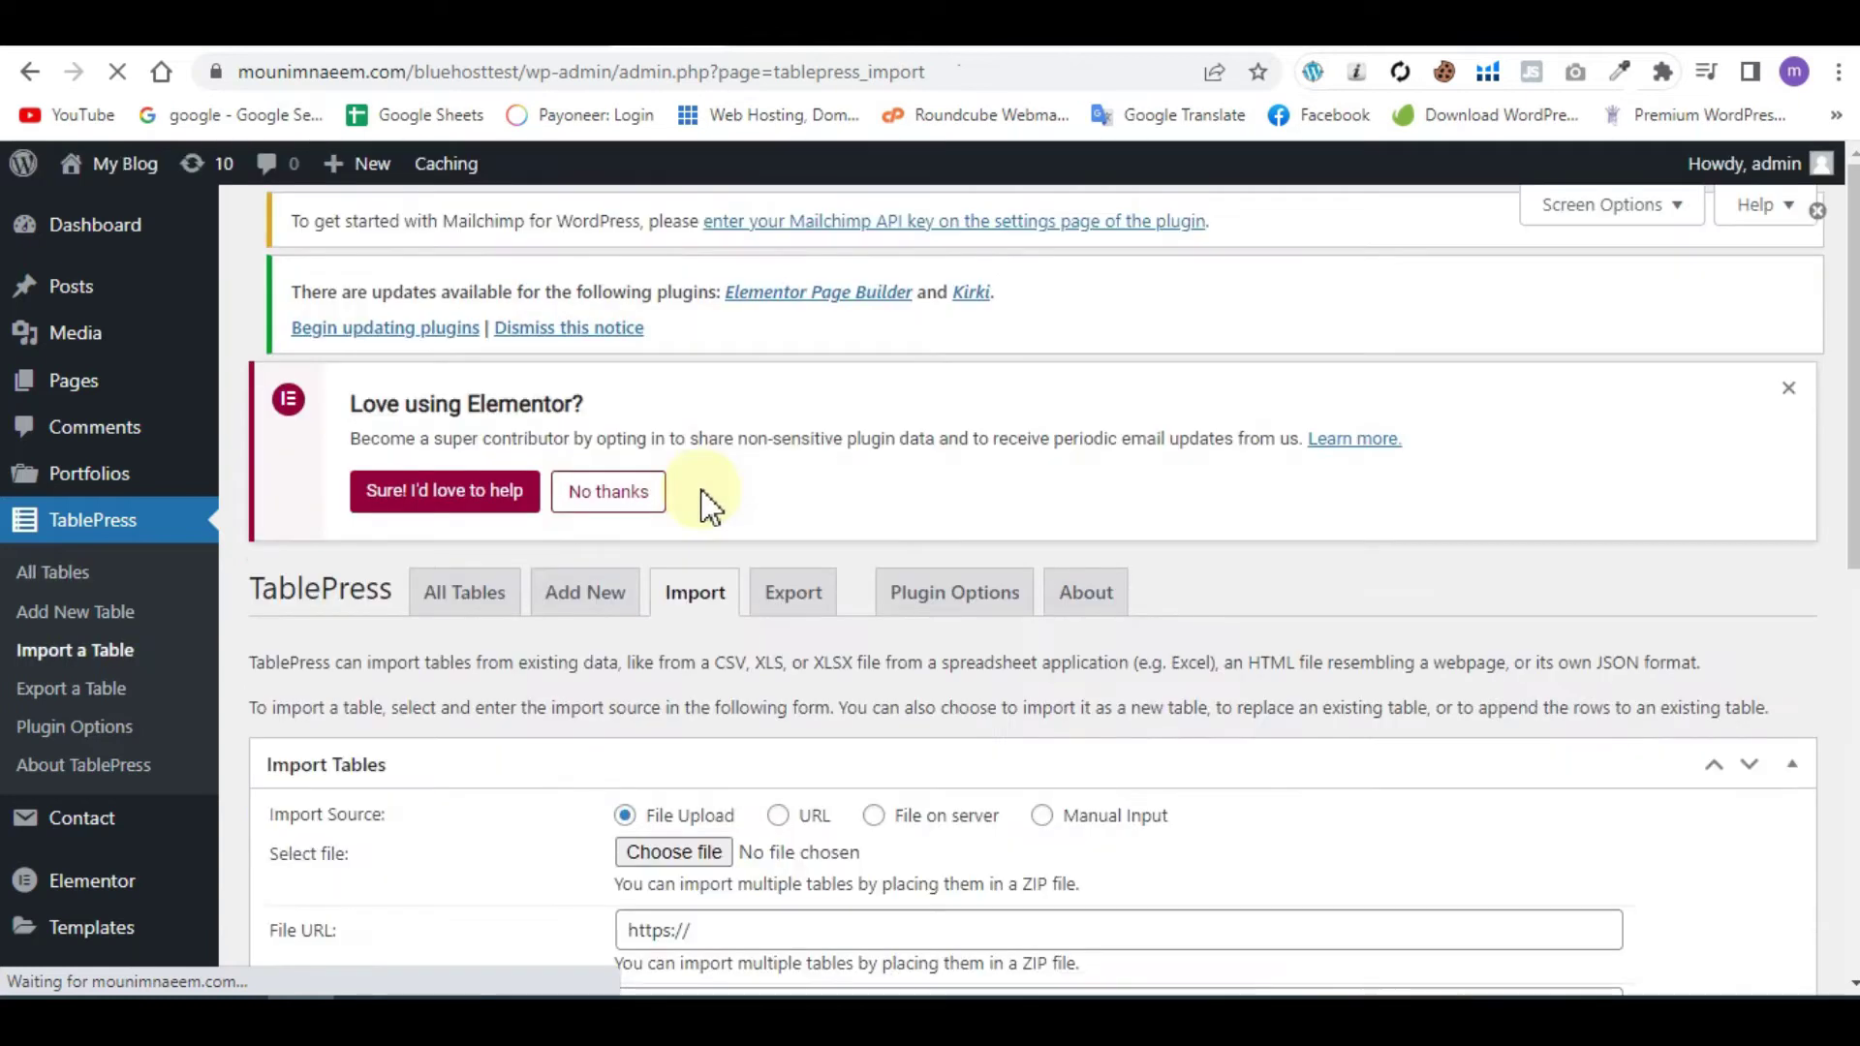
{"action": "scroll", "coordinate": [704, 560], "scroll_direction": "down", "scroll_amount": 3}
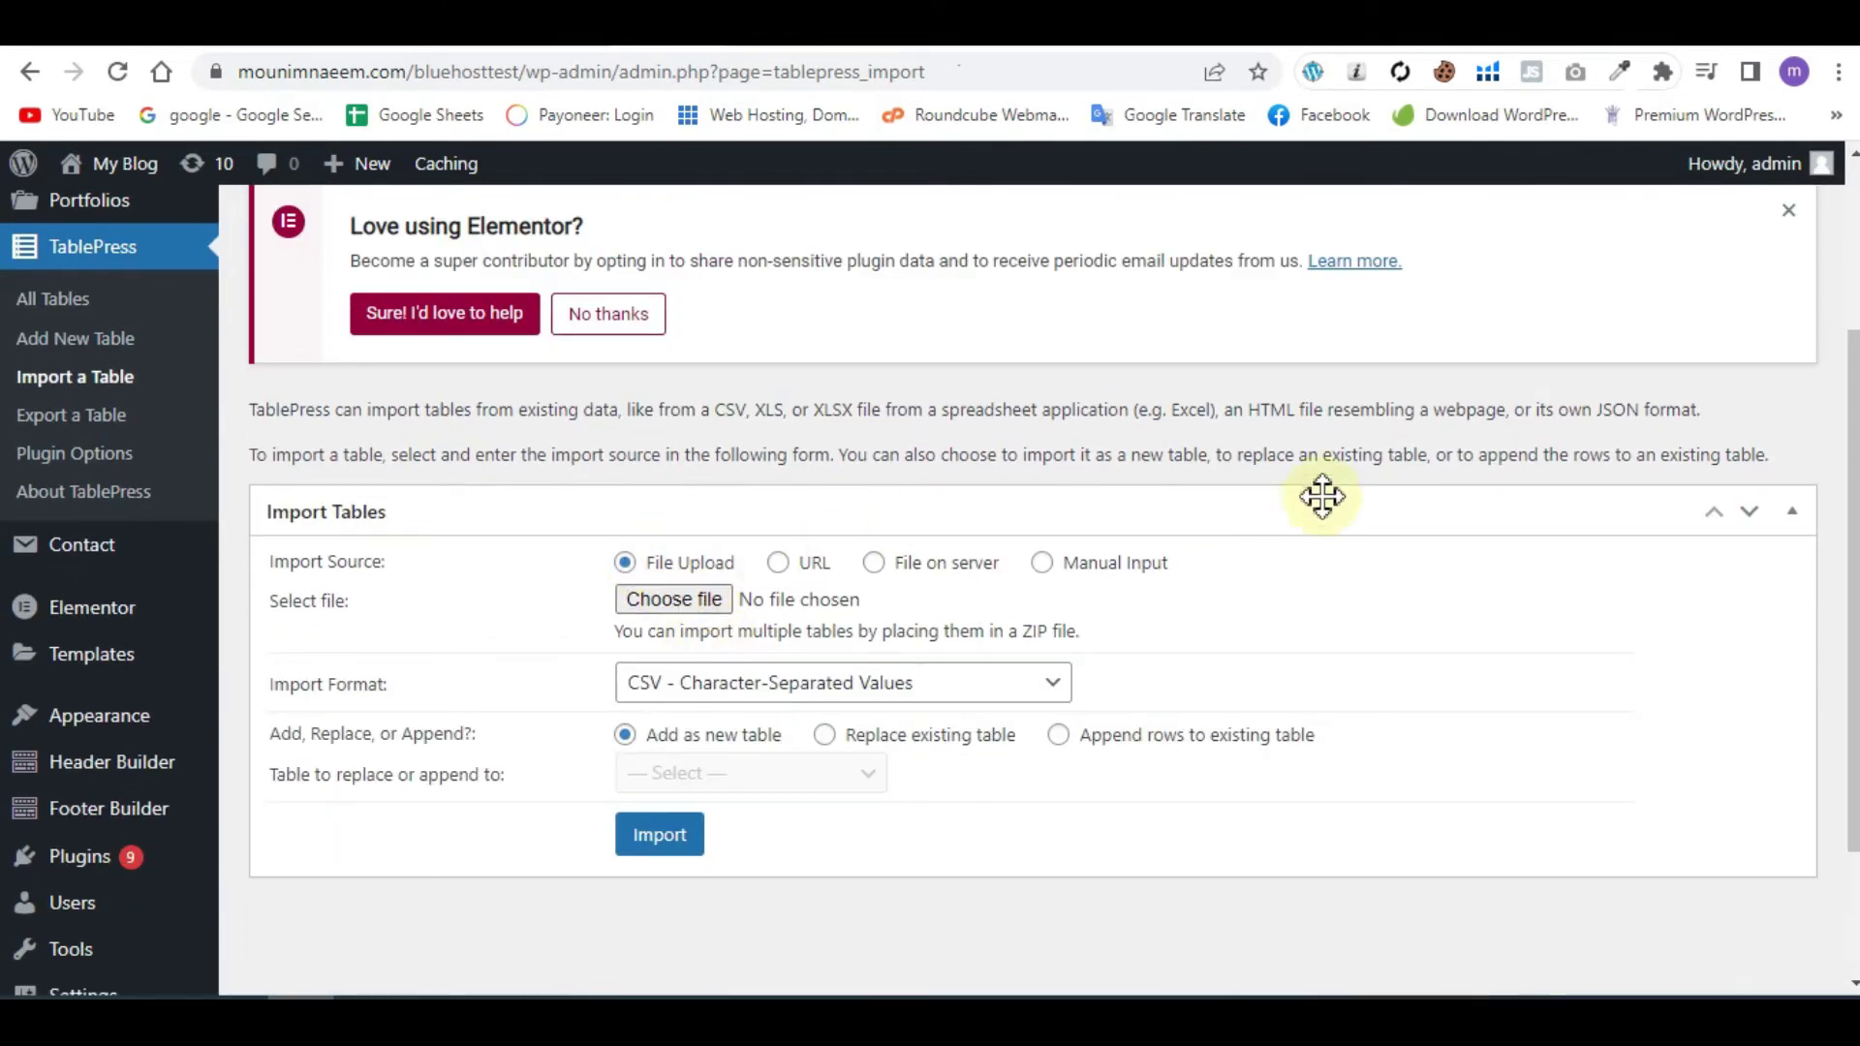
{"action": "left_click", "coordinate": [678, 602]}
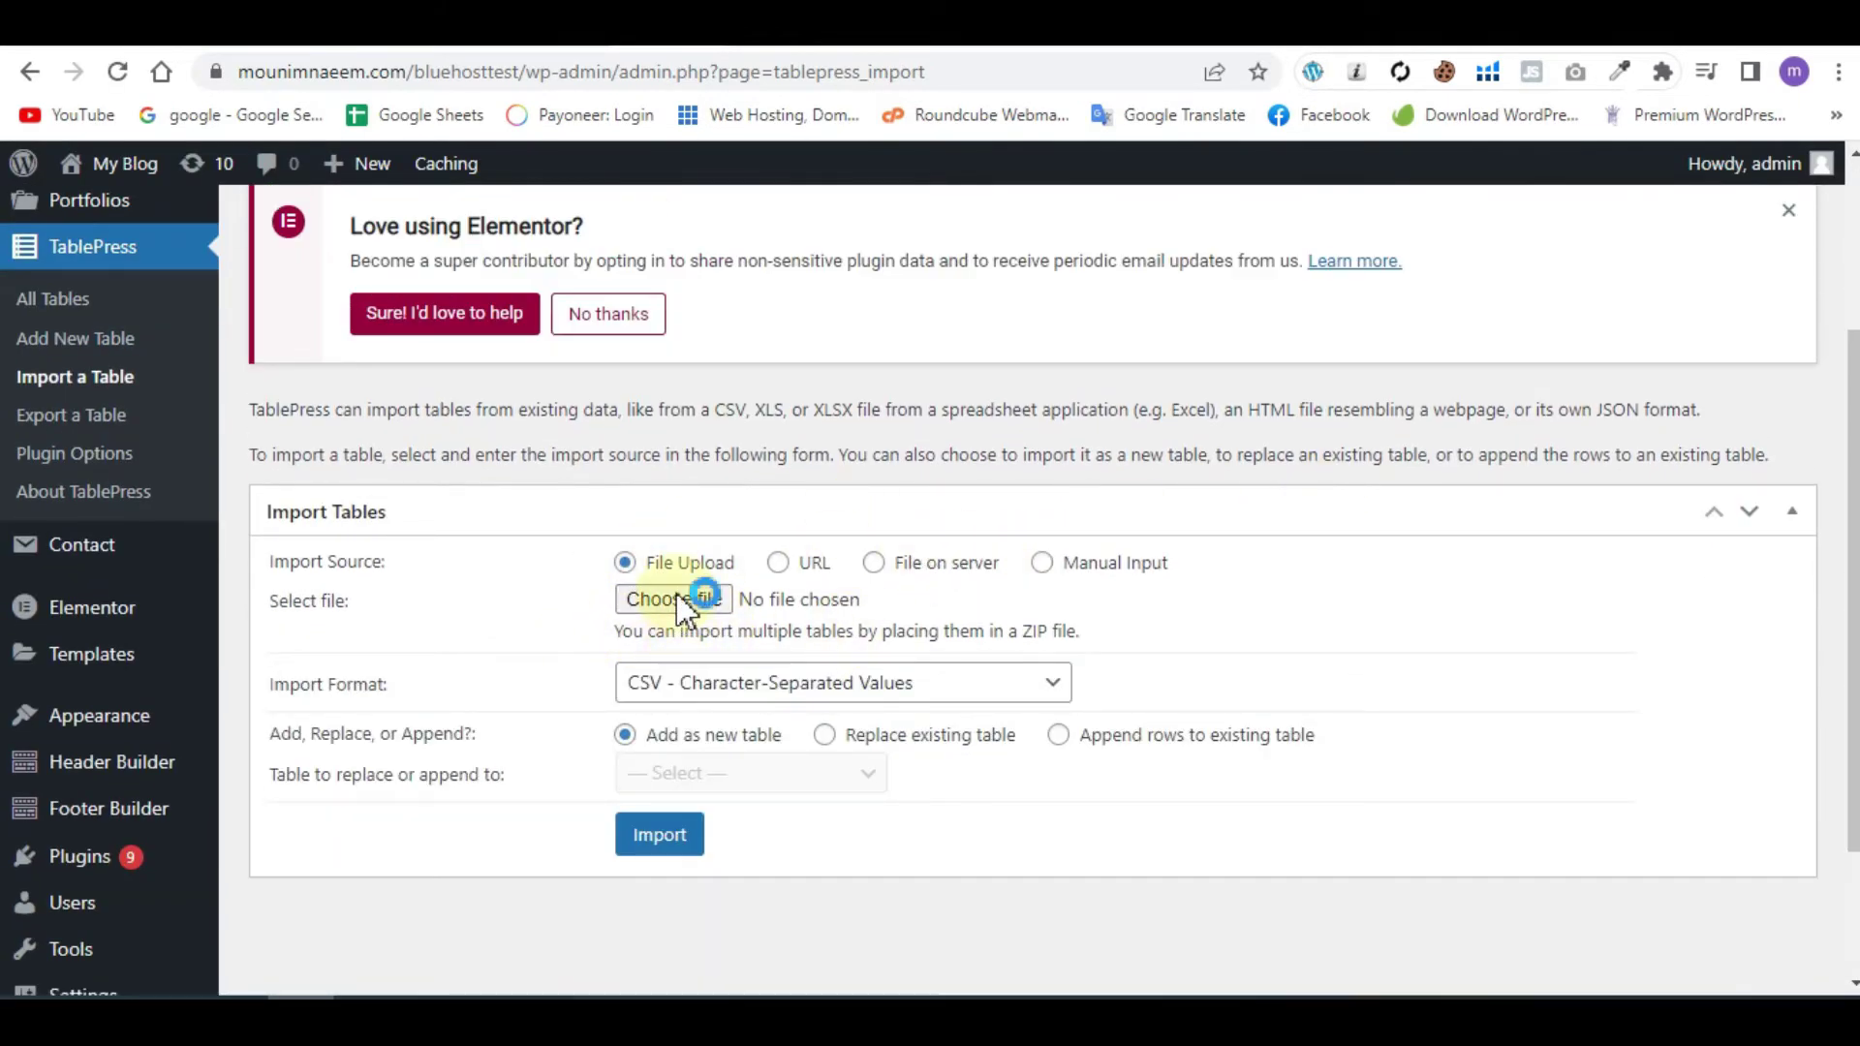
{"action": "left_click", "coordinate": [320, 267]}
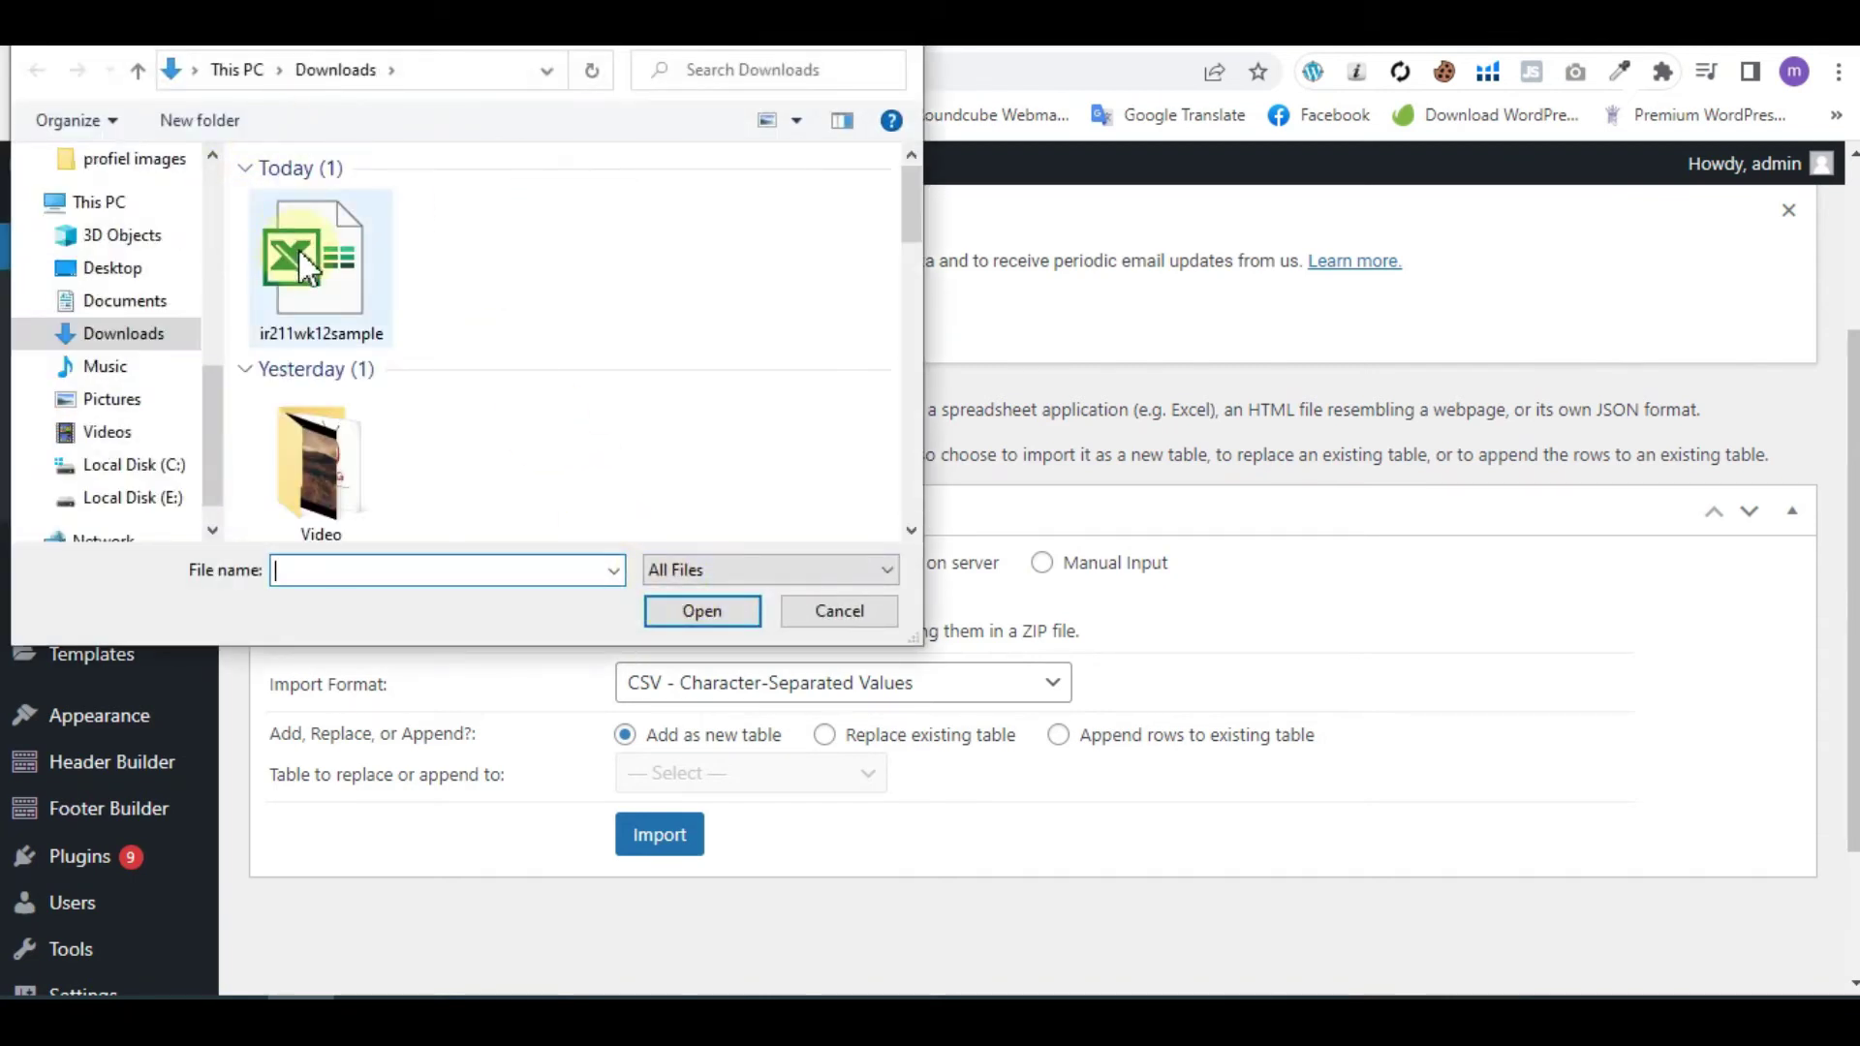
{"action": "left_click", "coordinate": [715, 620]}
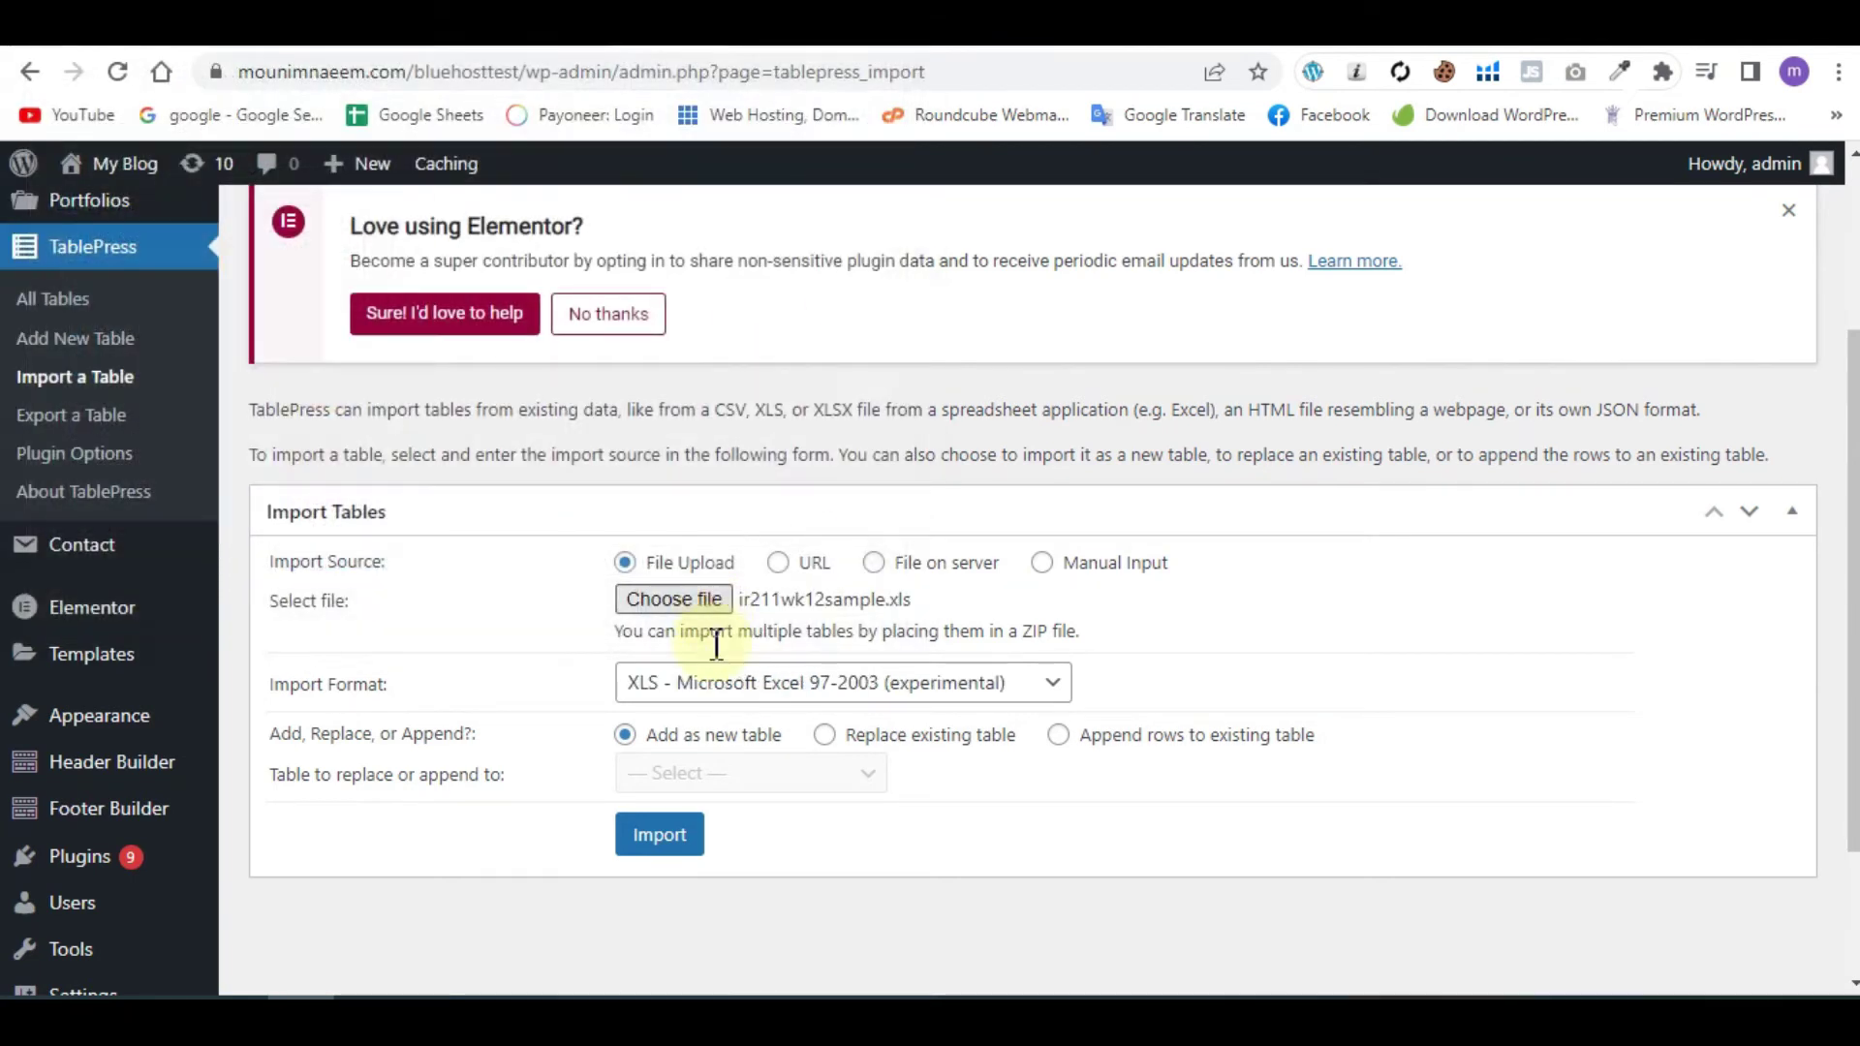
{"action": "left_click", "coordinate": [690, 838]}
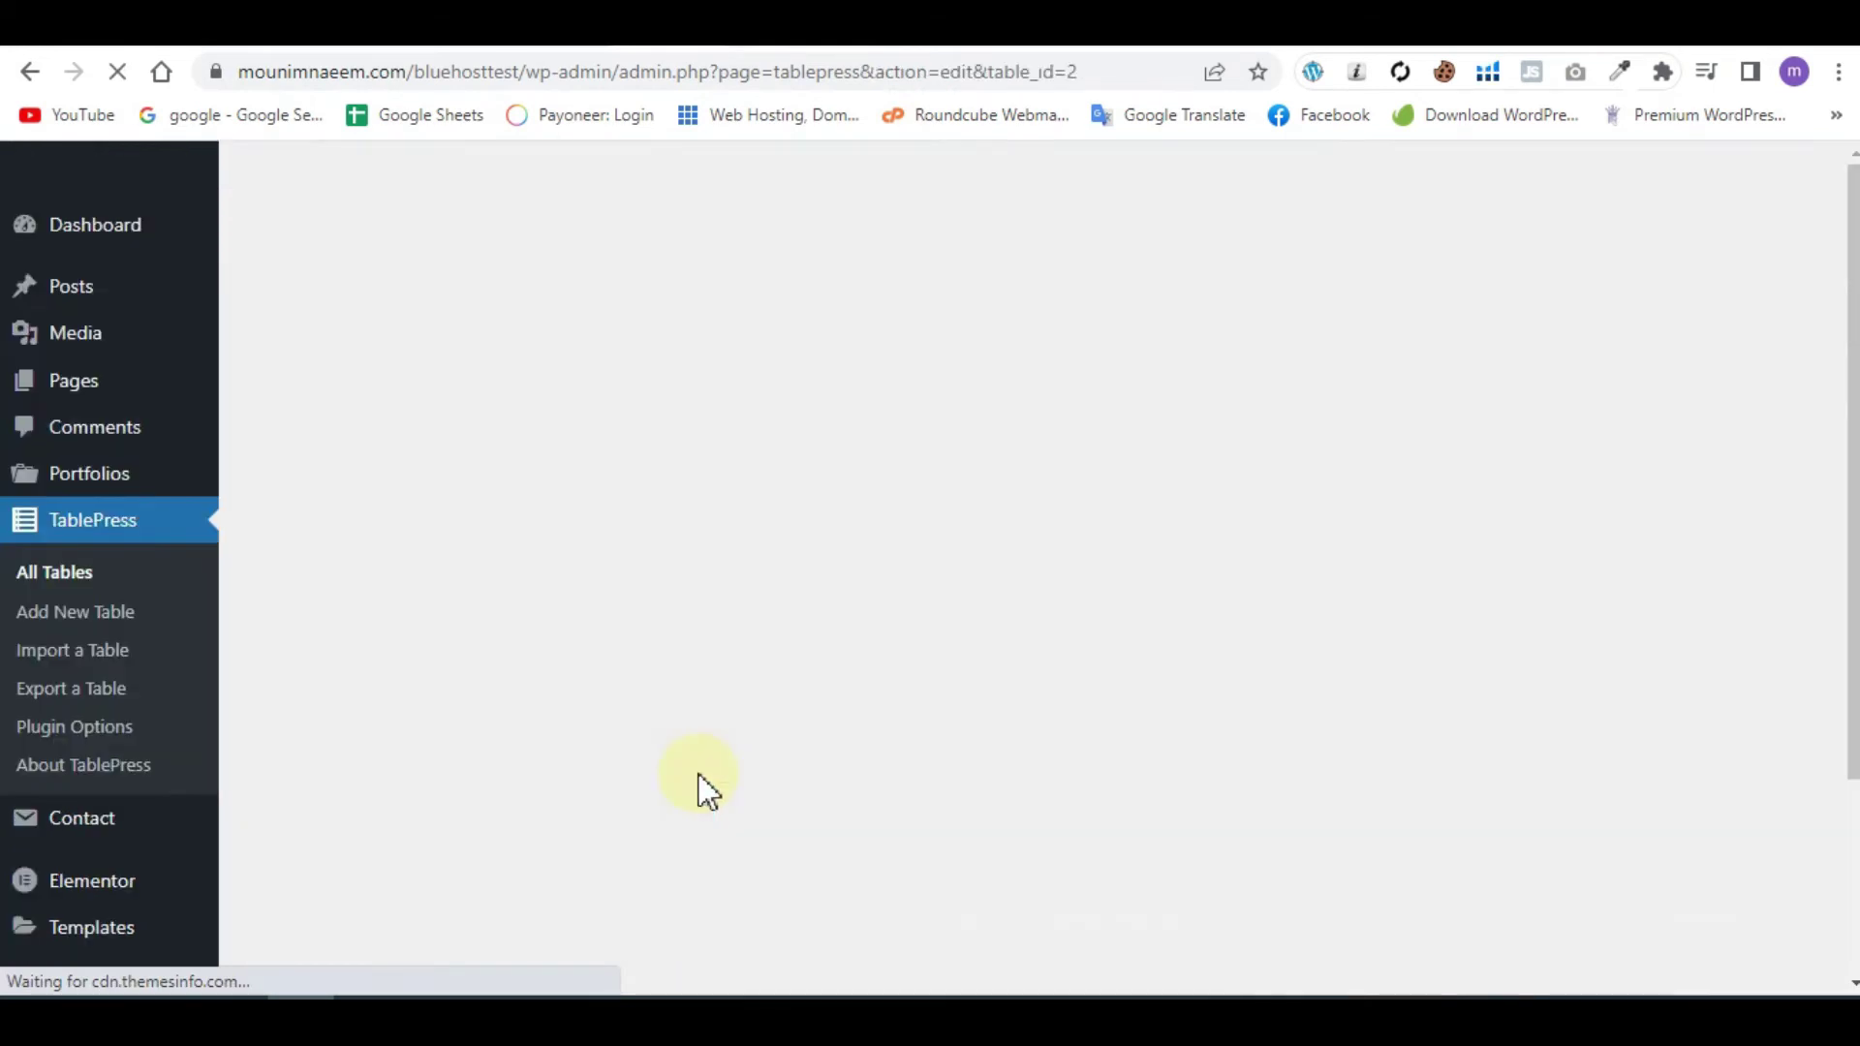
Step: Look through imported table 2's order rows and its Bins, Frequency and Intervals columns
{"action": "scroll", "coordinate": [717, 771], "scroll_direction": "down", "scroll_amount": 5}
{"action": "scroll", "coordinate": [714, 772], "scroll_direction": "down", "scroll_amount": 5}
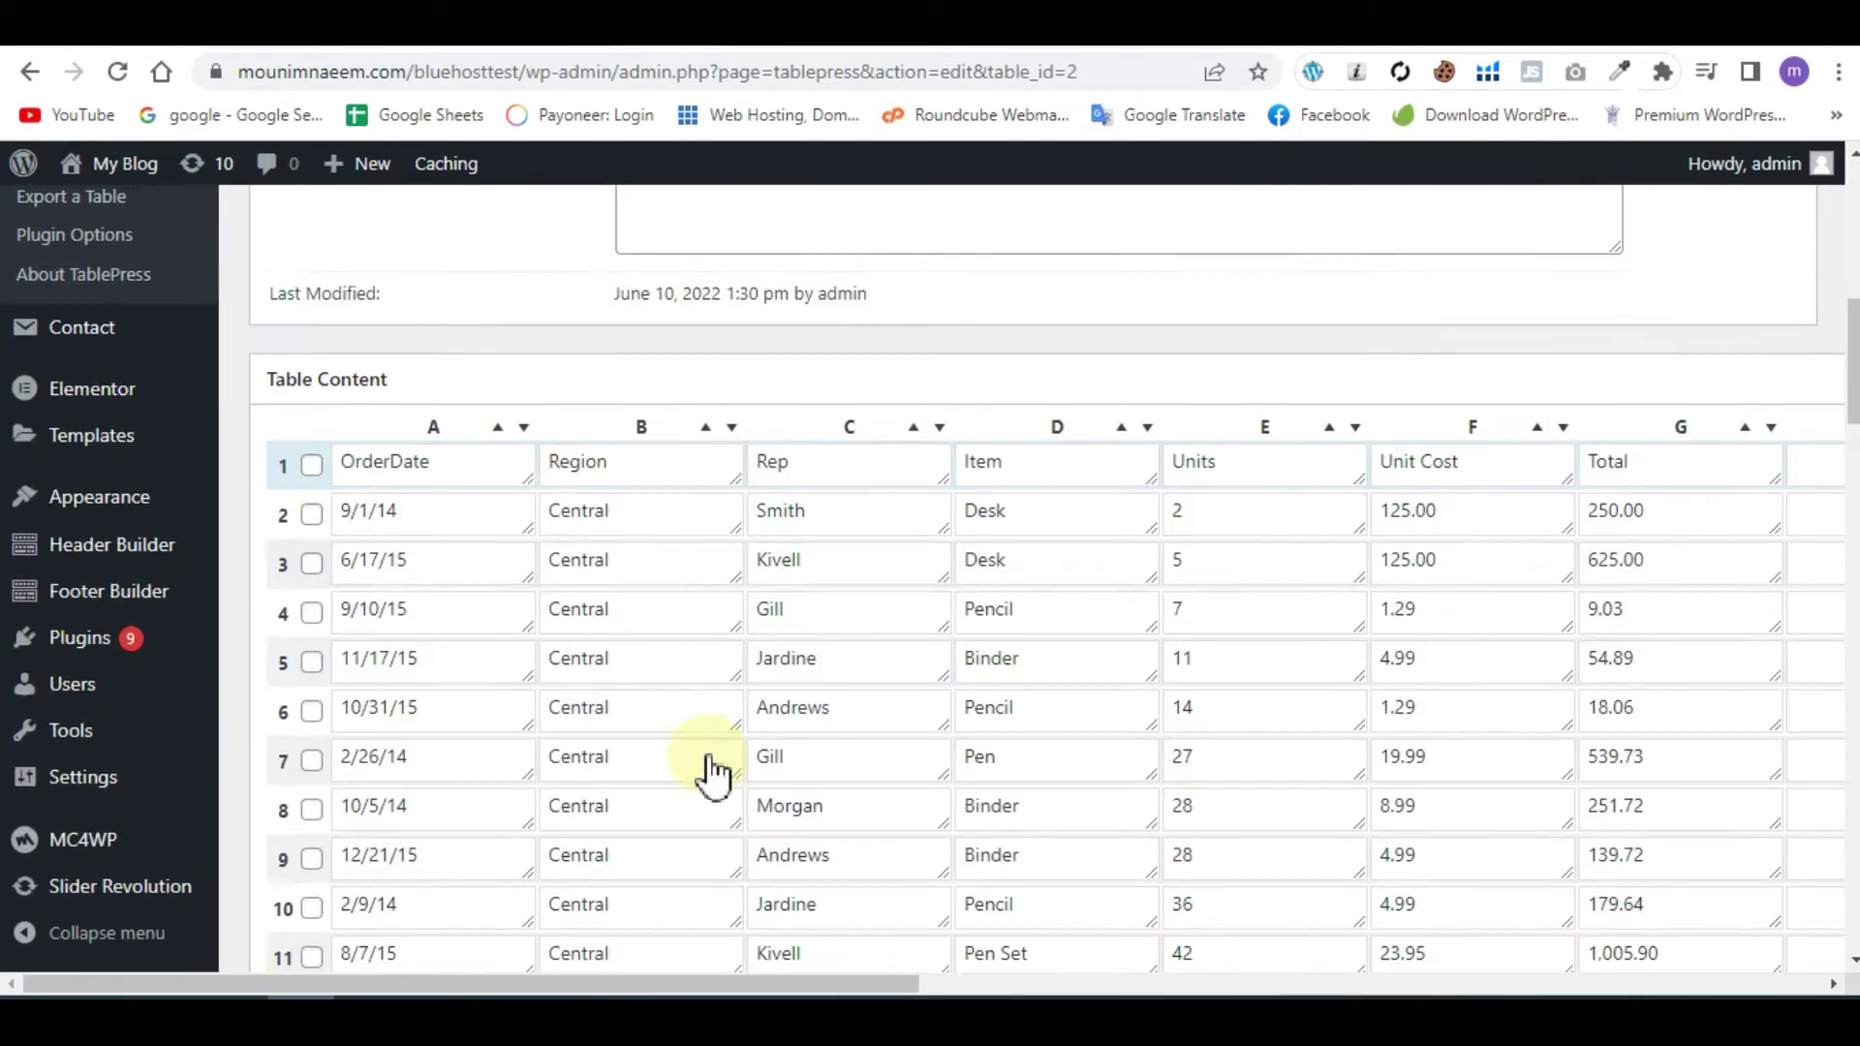
{"action": "scroll", "coordinate": [718, 731], "scroll_direction": "down", "scroll_amount": 3}
{"action": "scroll", "coordinate": [724, 738], "scroll_direction": "down", "scroll_amount": 9}
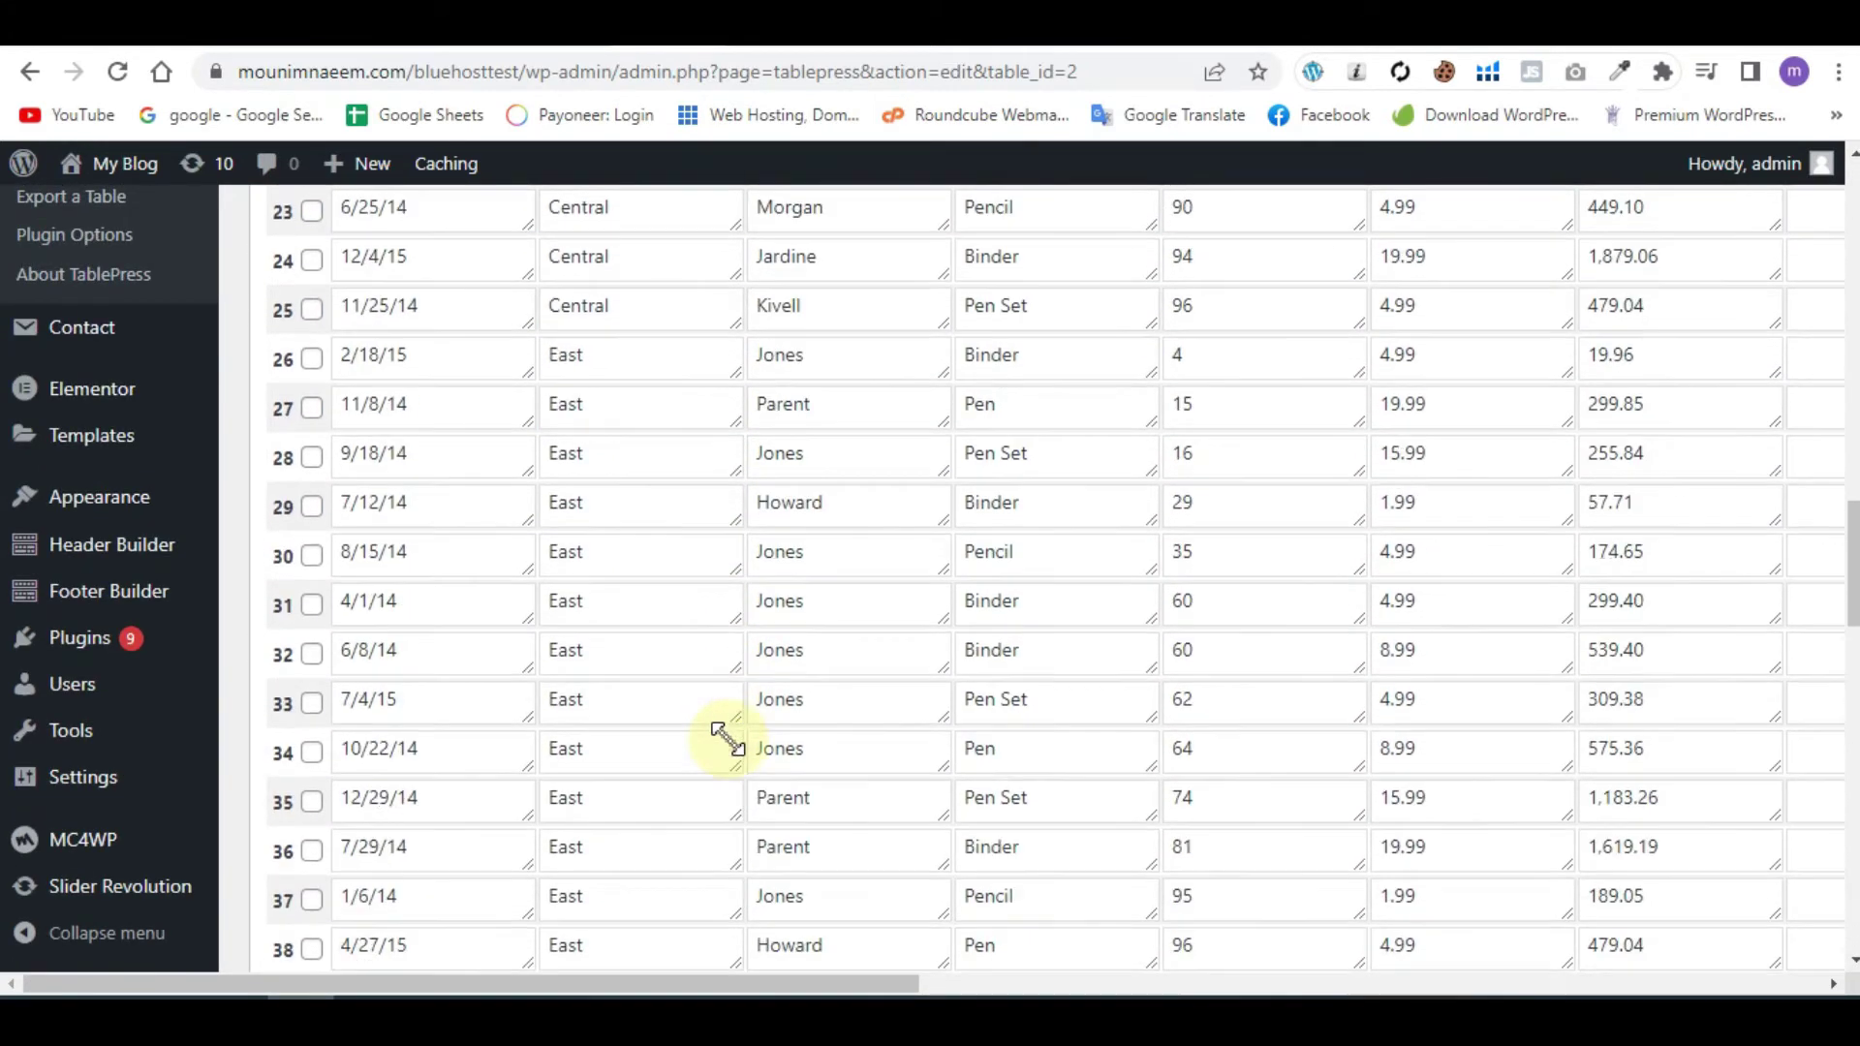
{"action": "scroll", "coordinate": [724, 738], "scroll_direction": "down", "scroll_amount": 6}
{"action": "scroll", "coordinate": [843, 930], "scroll_direction": "down", "scroll_amount": 2}
{"action": "scroll", "coordinate": [834, 901], "scroll_direction": "down", "scroll_amount": 5}
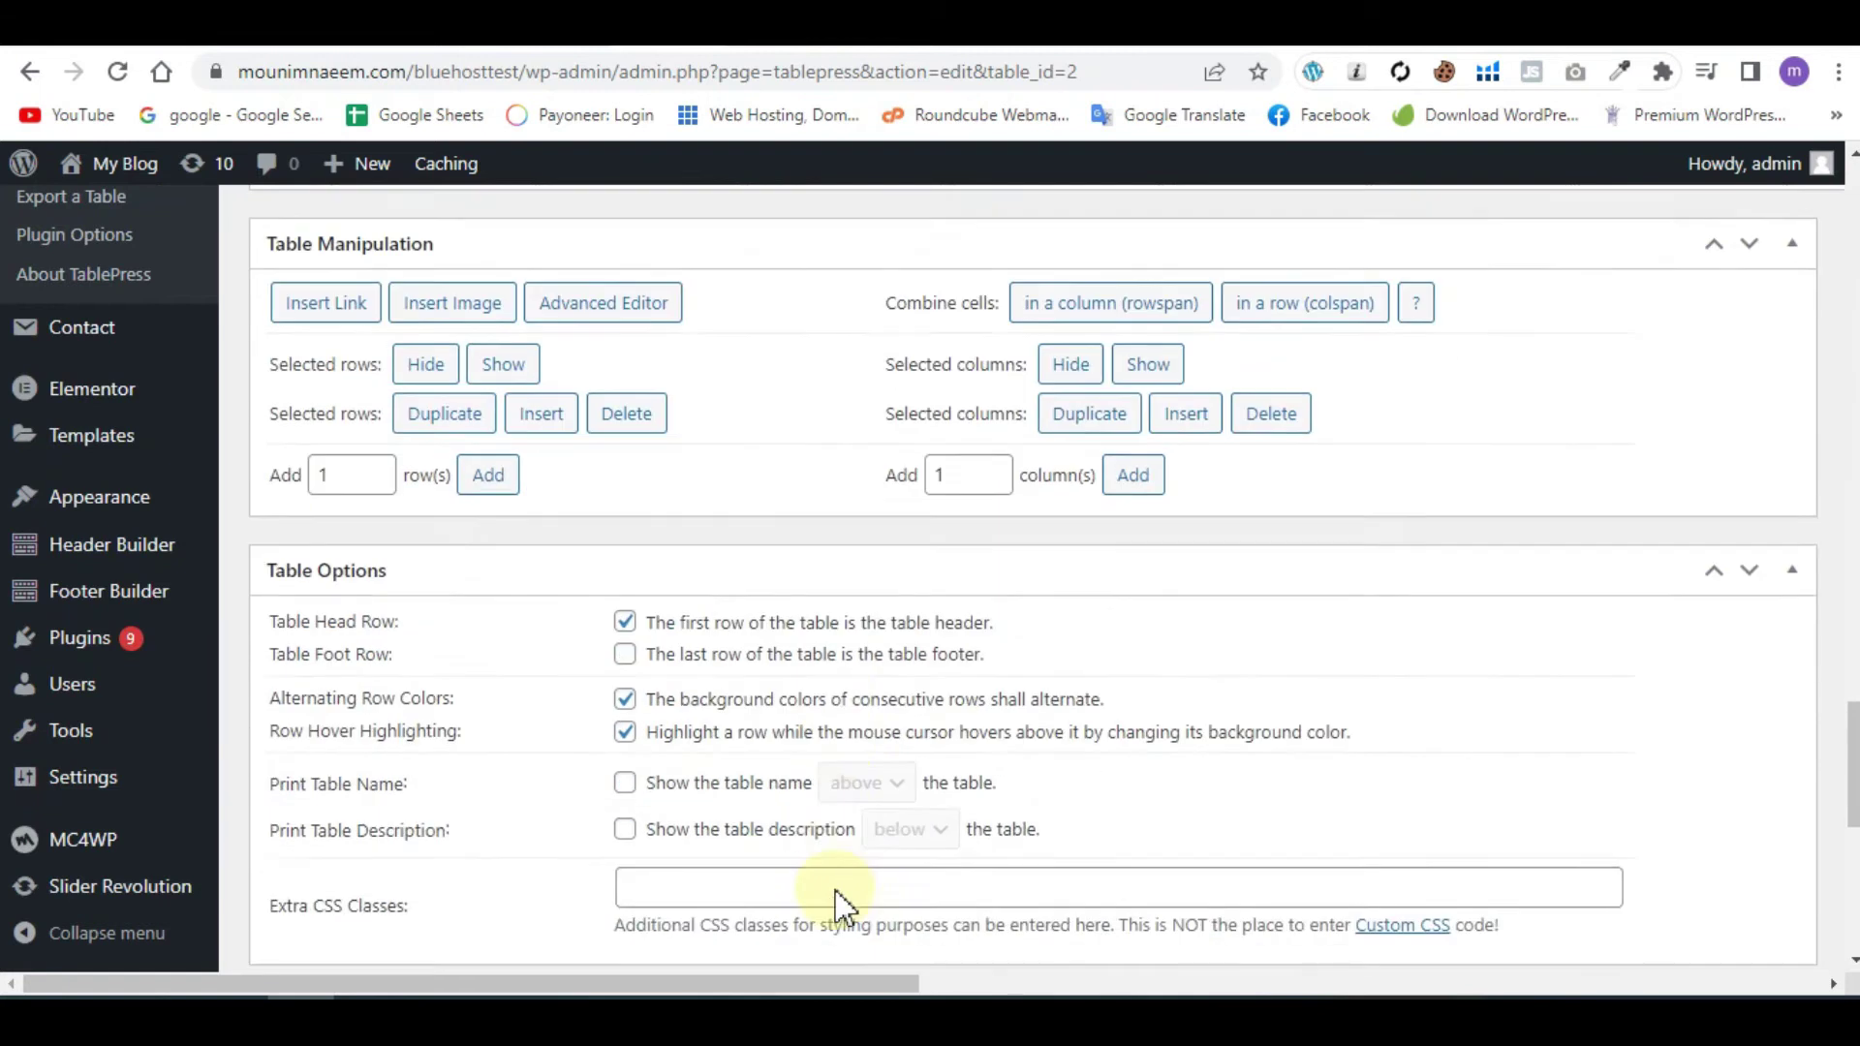
{"action": "scroll", "coordinate": [834, 891], "scroll_direction": "up", "scroll_amount": 7}
{"action": "scroll", "coordinate": [834, 884], "scroll_direction": "up", "scroll_amount": 4}
{"action": "left_click_drag", "start_coordinate": [794, 993], "coordinate": [1778, 978]}
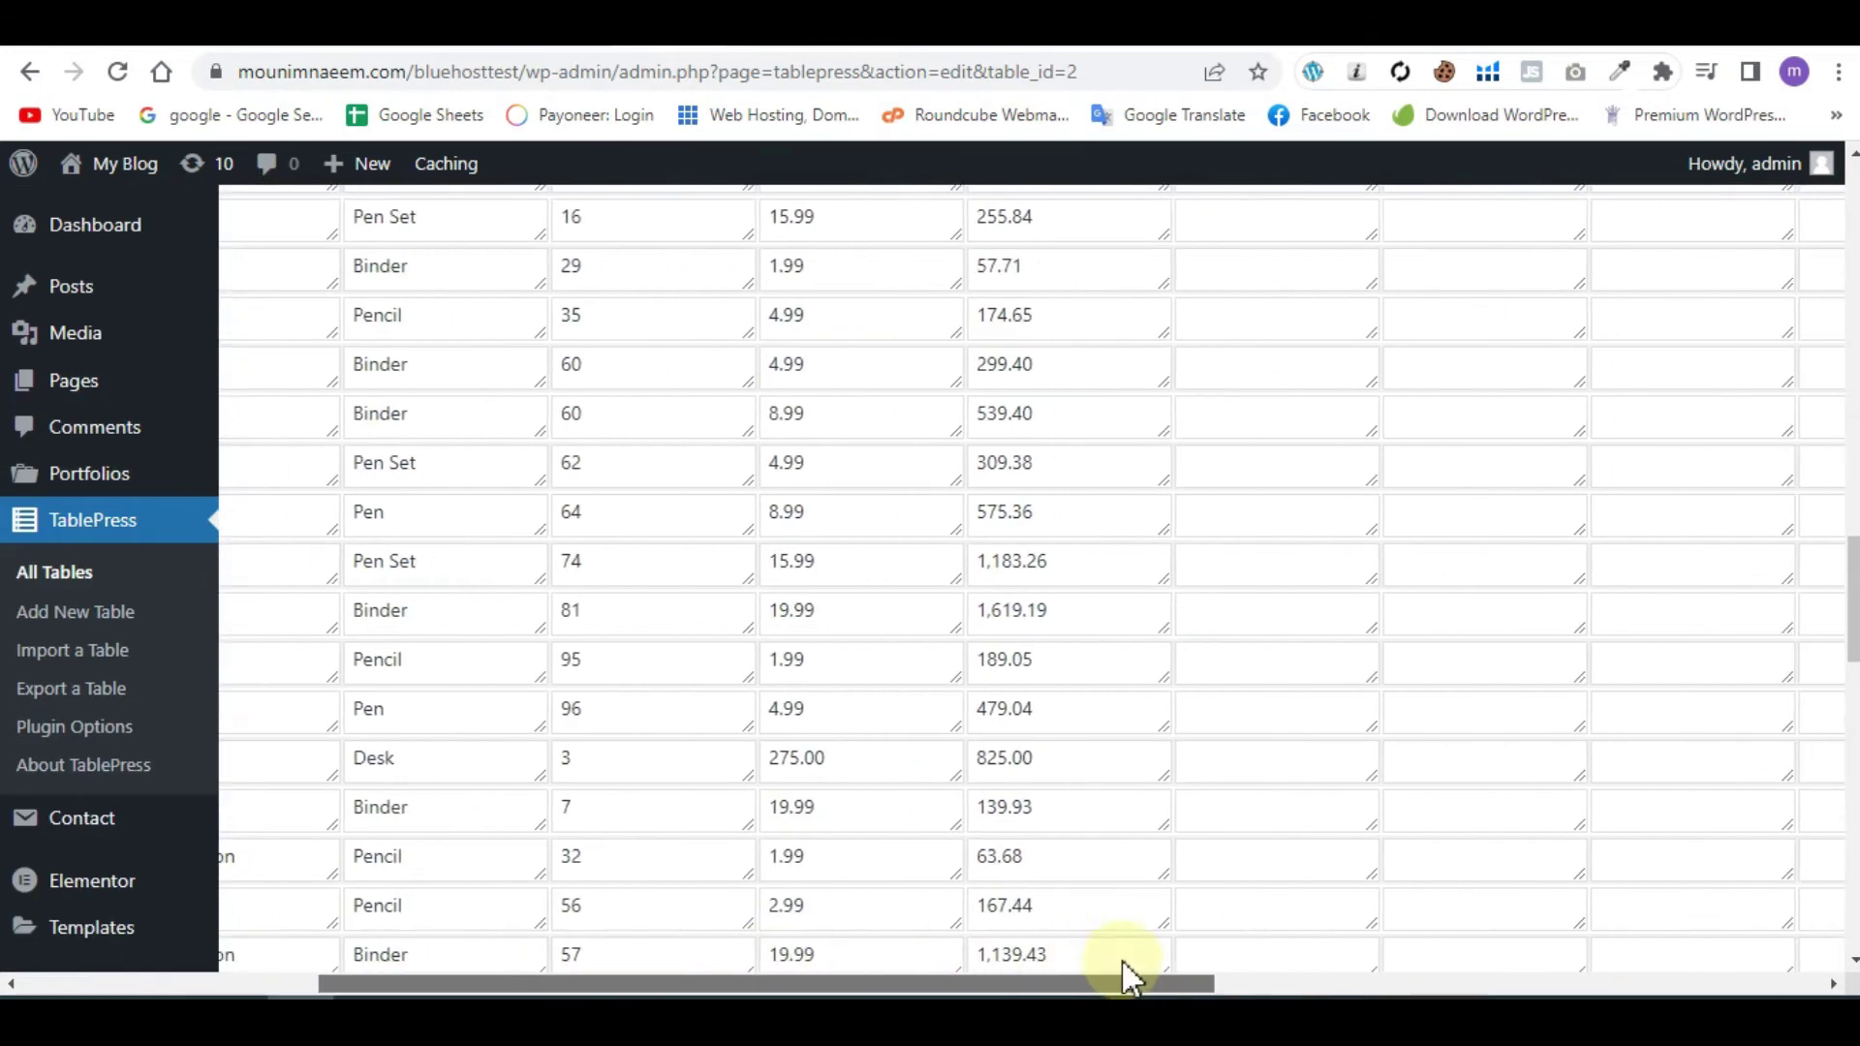
{"action": "scroll", "coordinate": [586, 736], "scroll_direction": "up", "scroll_amount": 5}
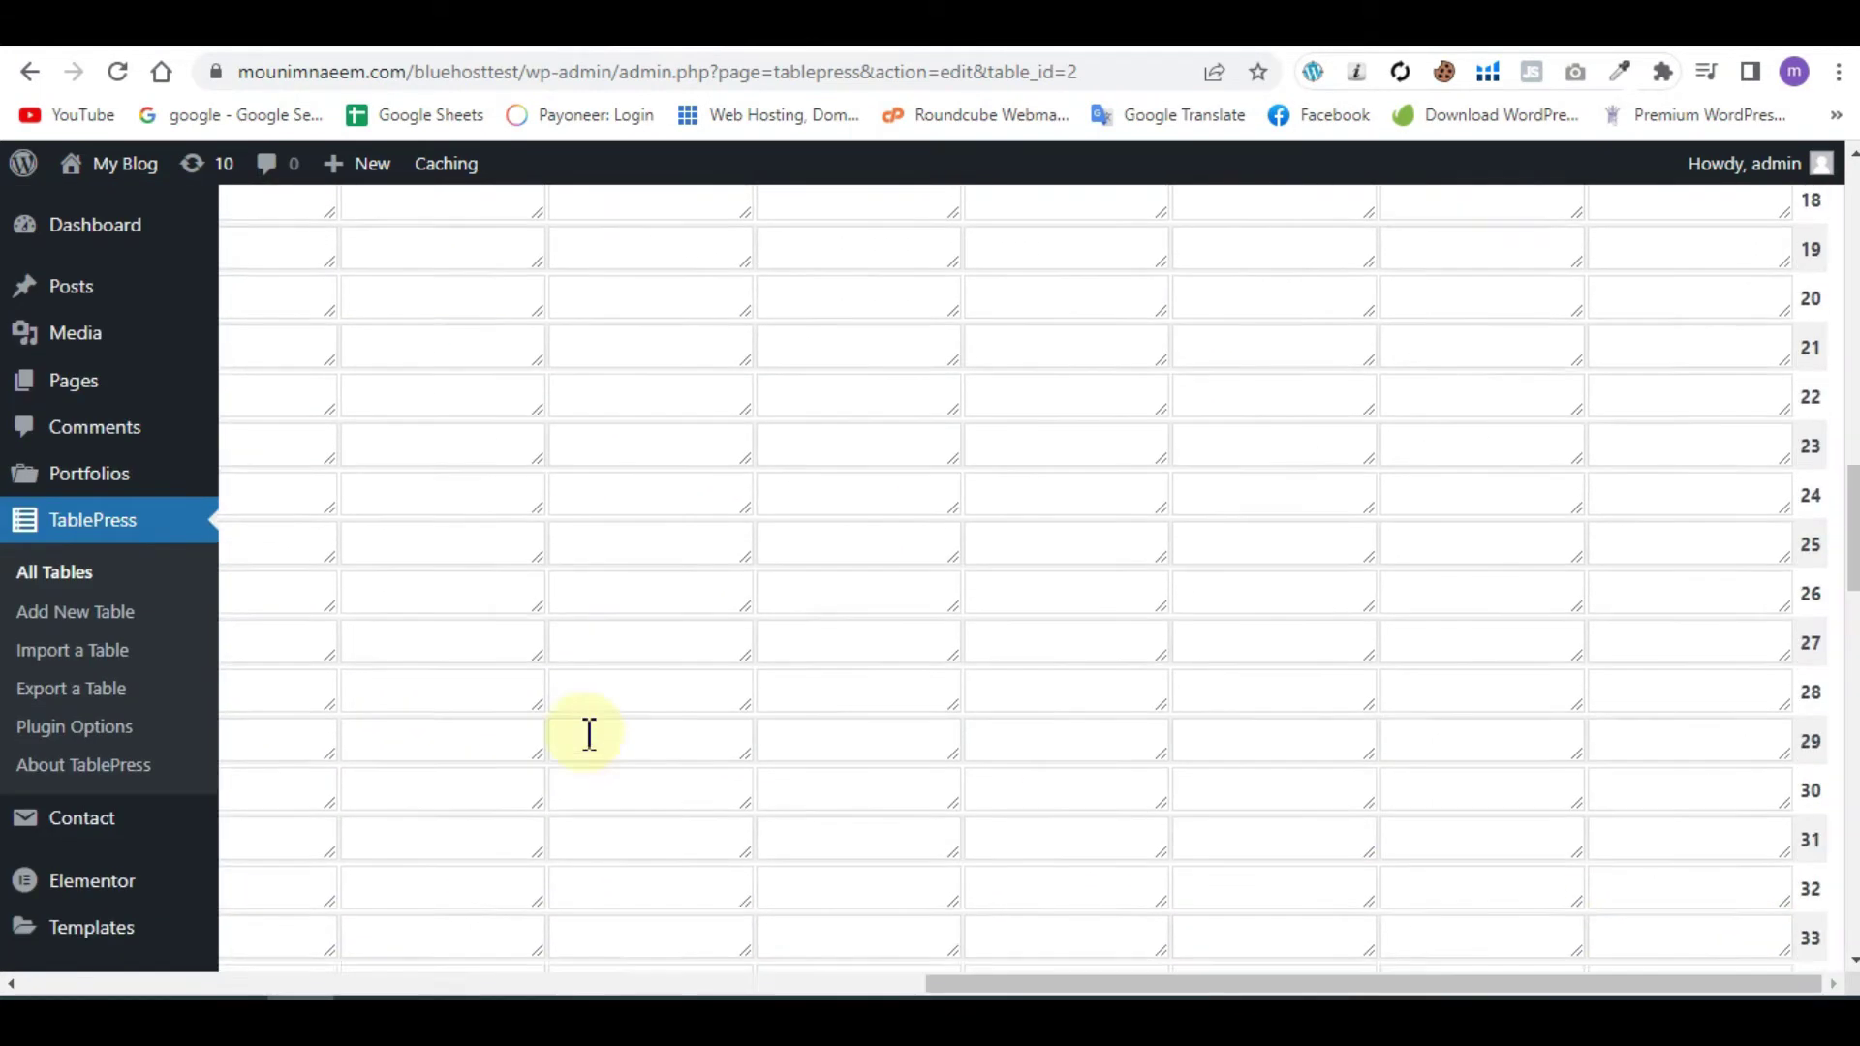
{"action": "scroll", "coordinate": [589, 734], "scroll_direction": "up", "scroll_amount": 9}
{"action": "scroll", "coordinate": [589, 733], "scroll_direction": "up", "scroll_amount": 4}
{"action": "scroll", "coordinate": [586, 741], "scroll_direction": "down", "scroll_amount": 1}
{"action": "scroll", "coordinate": [585, 738], "scroll_direction": "down", "scroll_amount": 2}
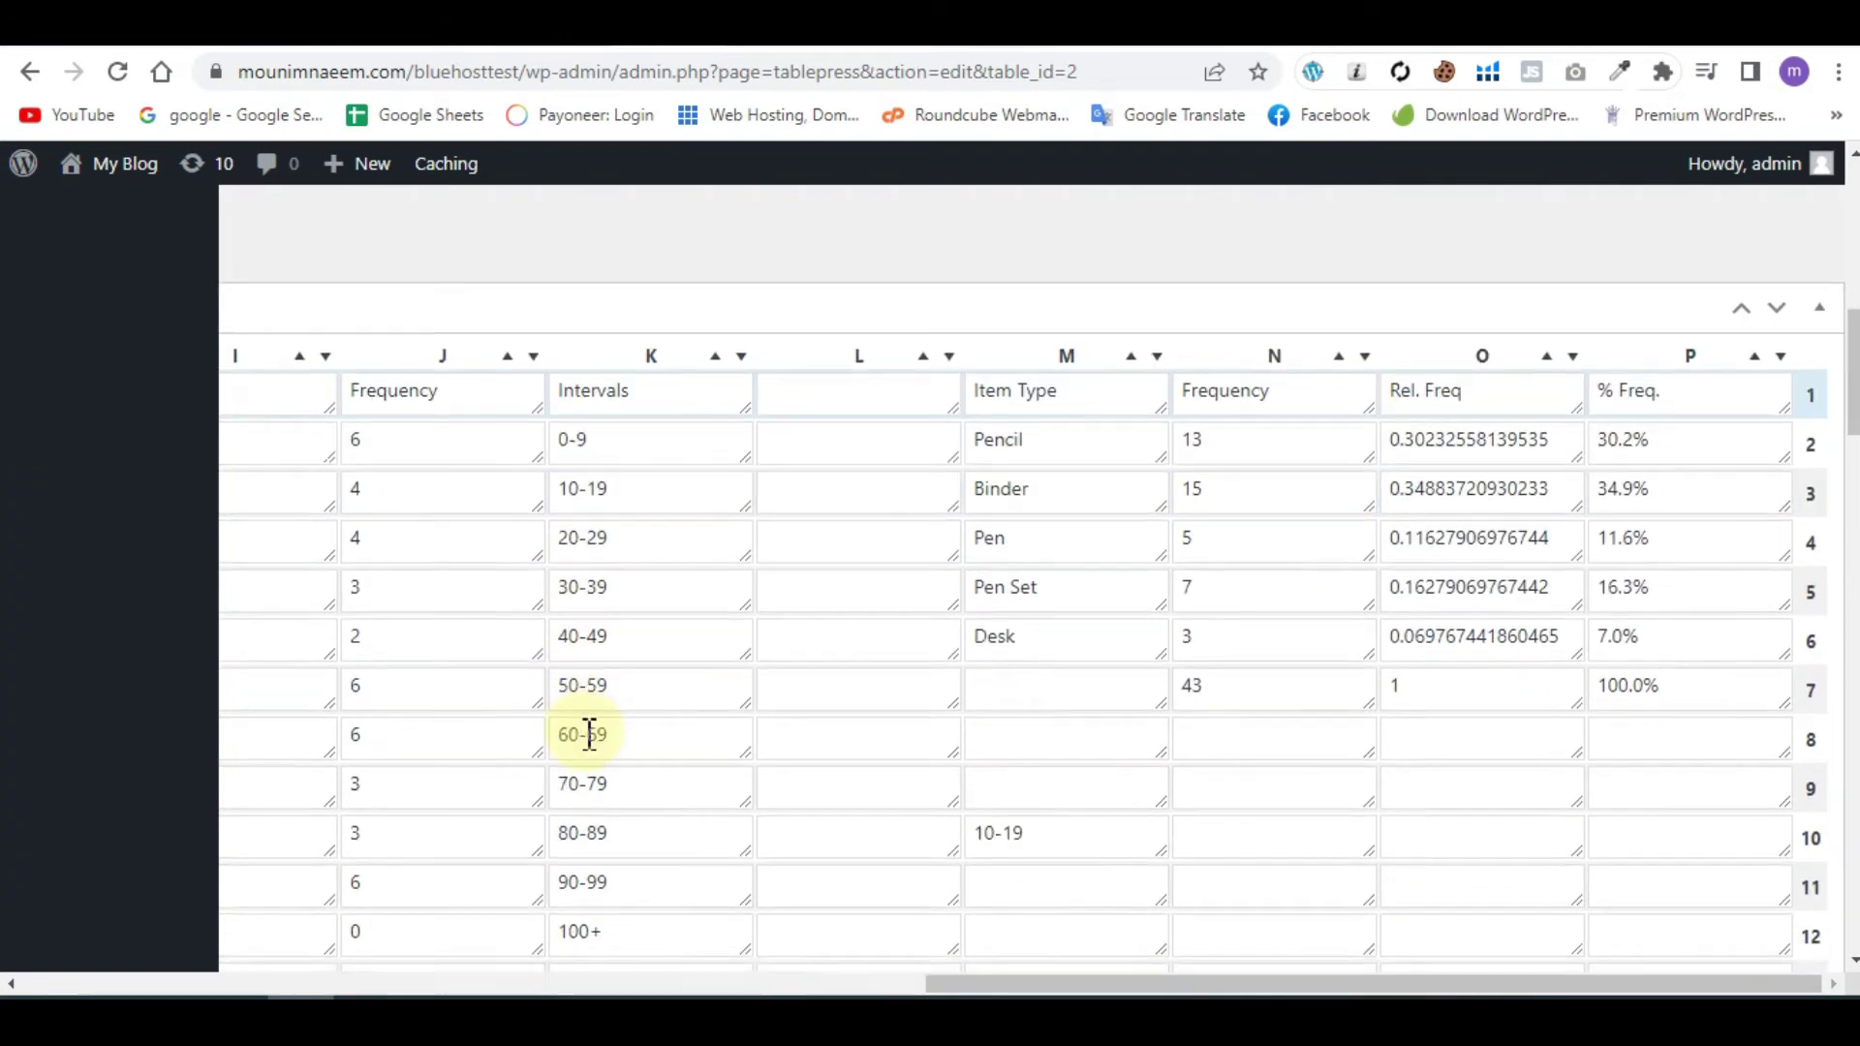
{"action": "scroll", "coordinate": [585, 735], "scroll_direction": "down", "scroll_amount": 3}
{"action": "left_click_drag", "start_coordinate": [1230, 983], "coordinate": [772, 984]}
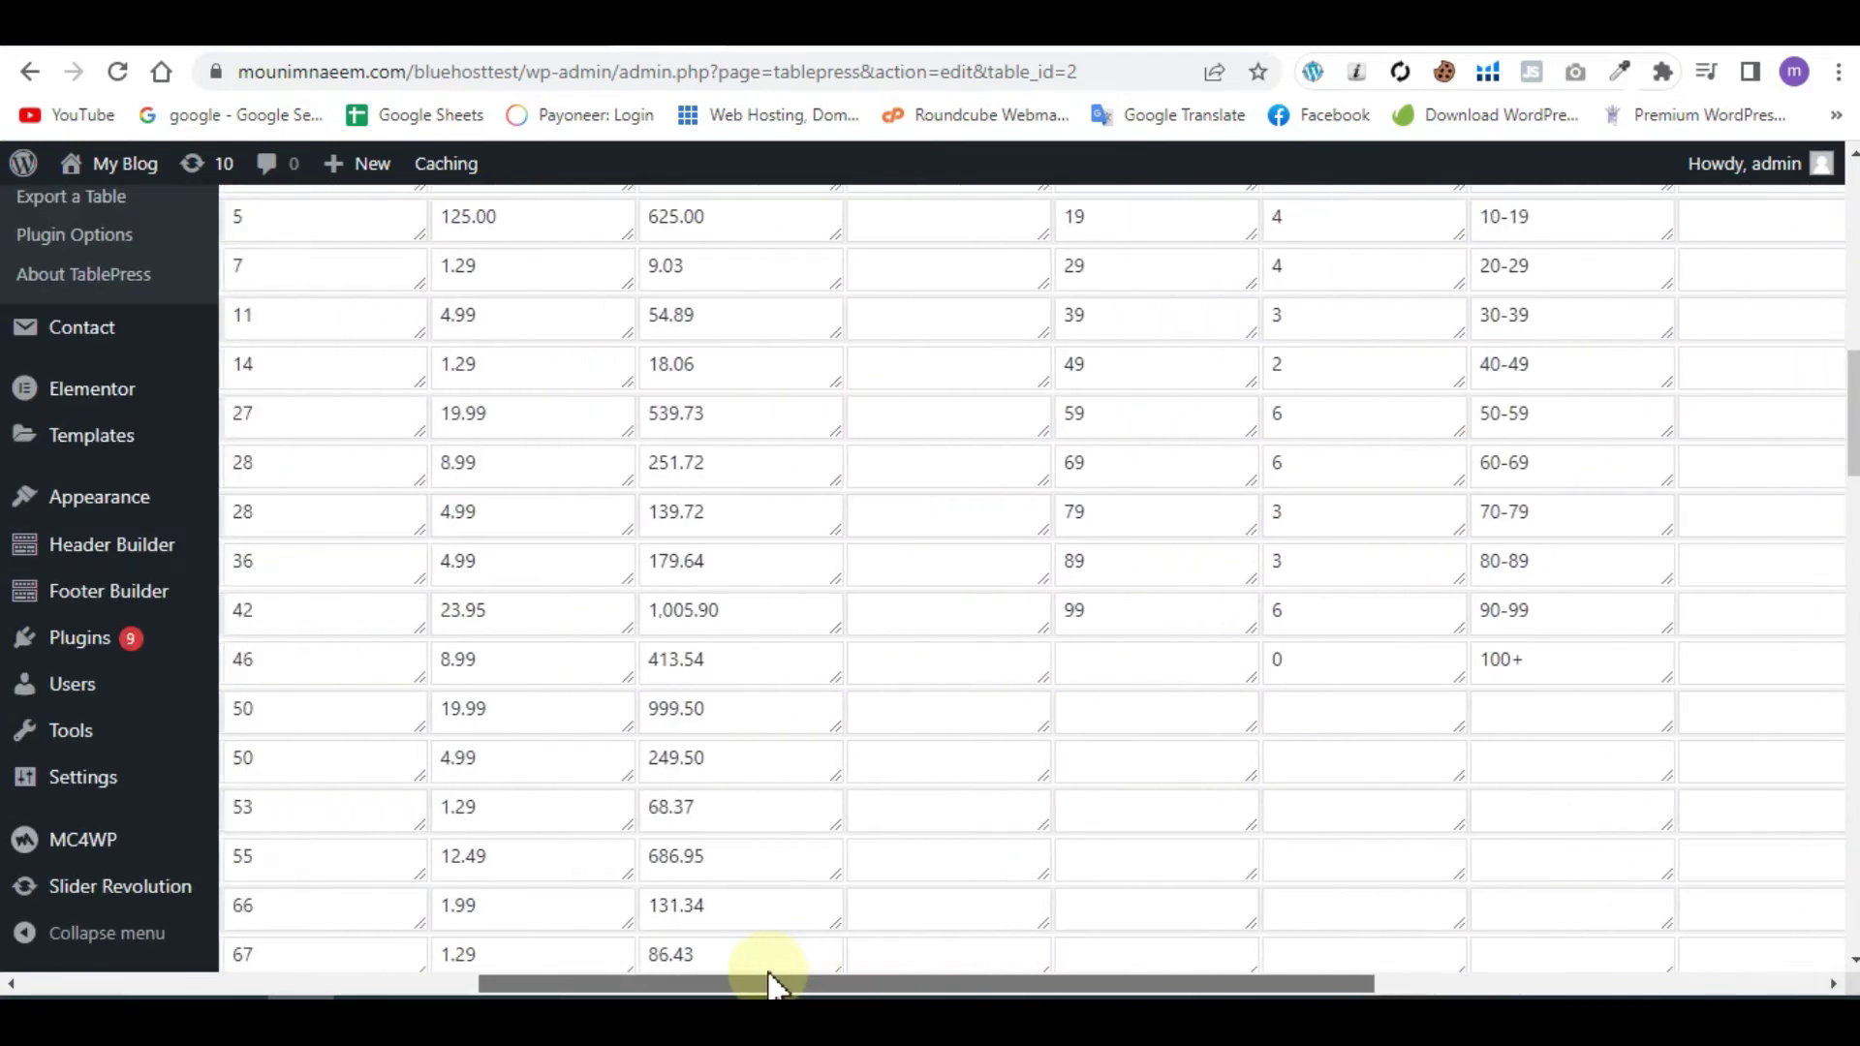
{"action": "scroll", "coordinate": [770, 954], "scroll_direction": "up", "scroll_amount": 3}
{"action": "scroll", "coordinate": [764, 916], "scroll_direction": "up", "scroll_amount": 1}
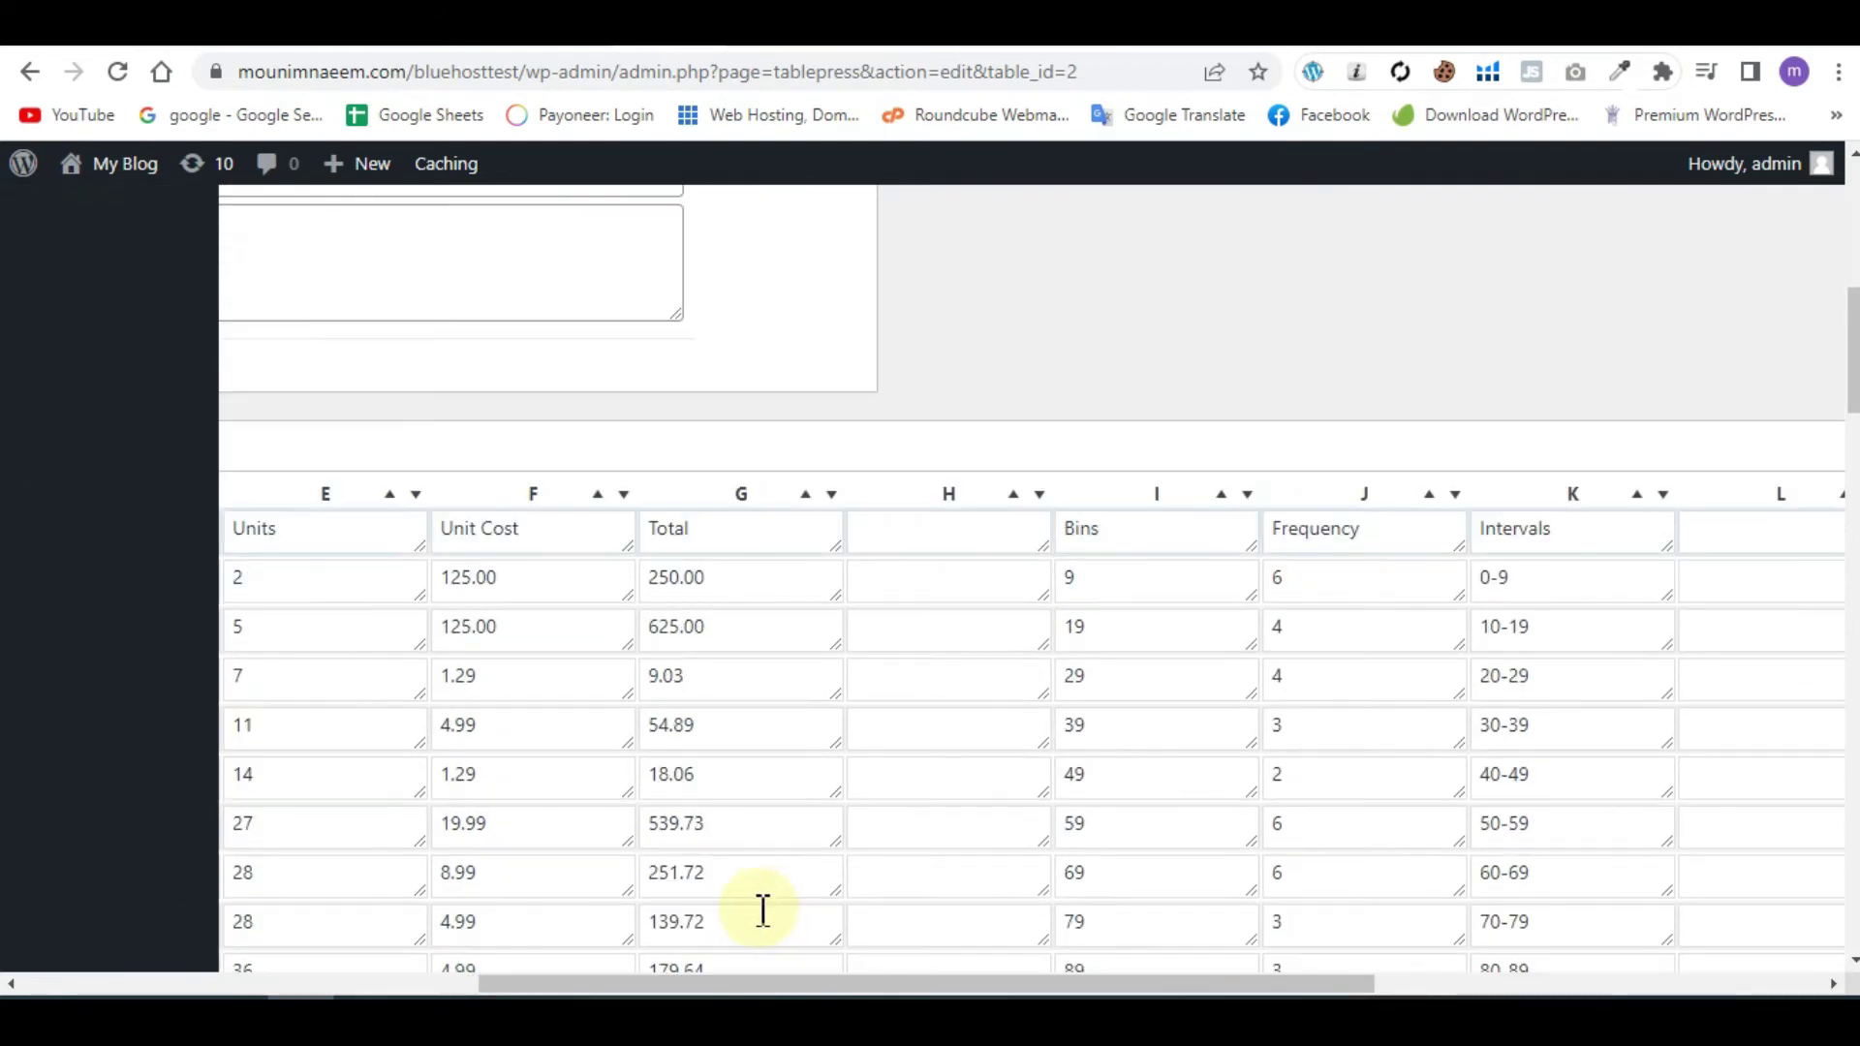
Step: Bring up the Excel SalesOrders sheet with its Units Sold and Supplies charts
{"action": "left_click", "coordinate": [499, 997]}
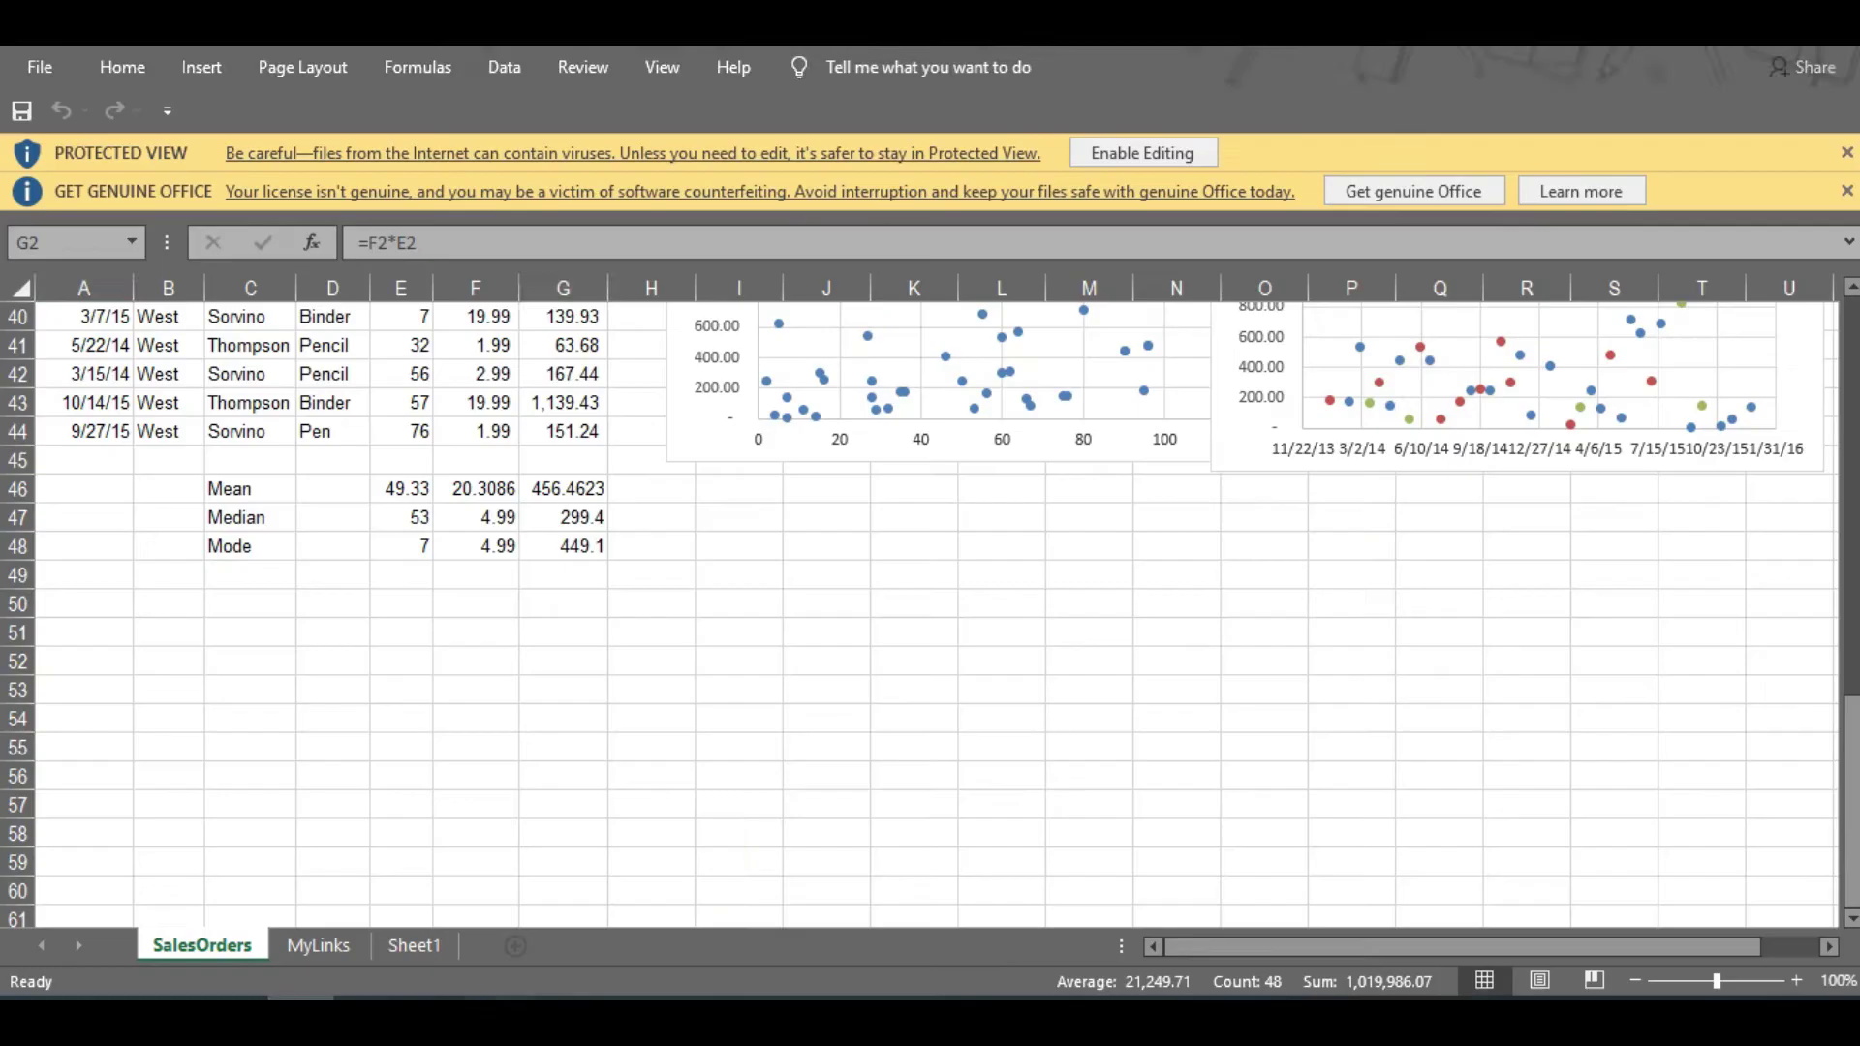
{"action": "scroll", "coordinate": [810, 767], "scroll_direction": "up", "scroll_amount": 4}
{"action": "scroll", "coordinate": [814, 765], "scroll_direction": "up", "scroll_amount": 4}
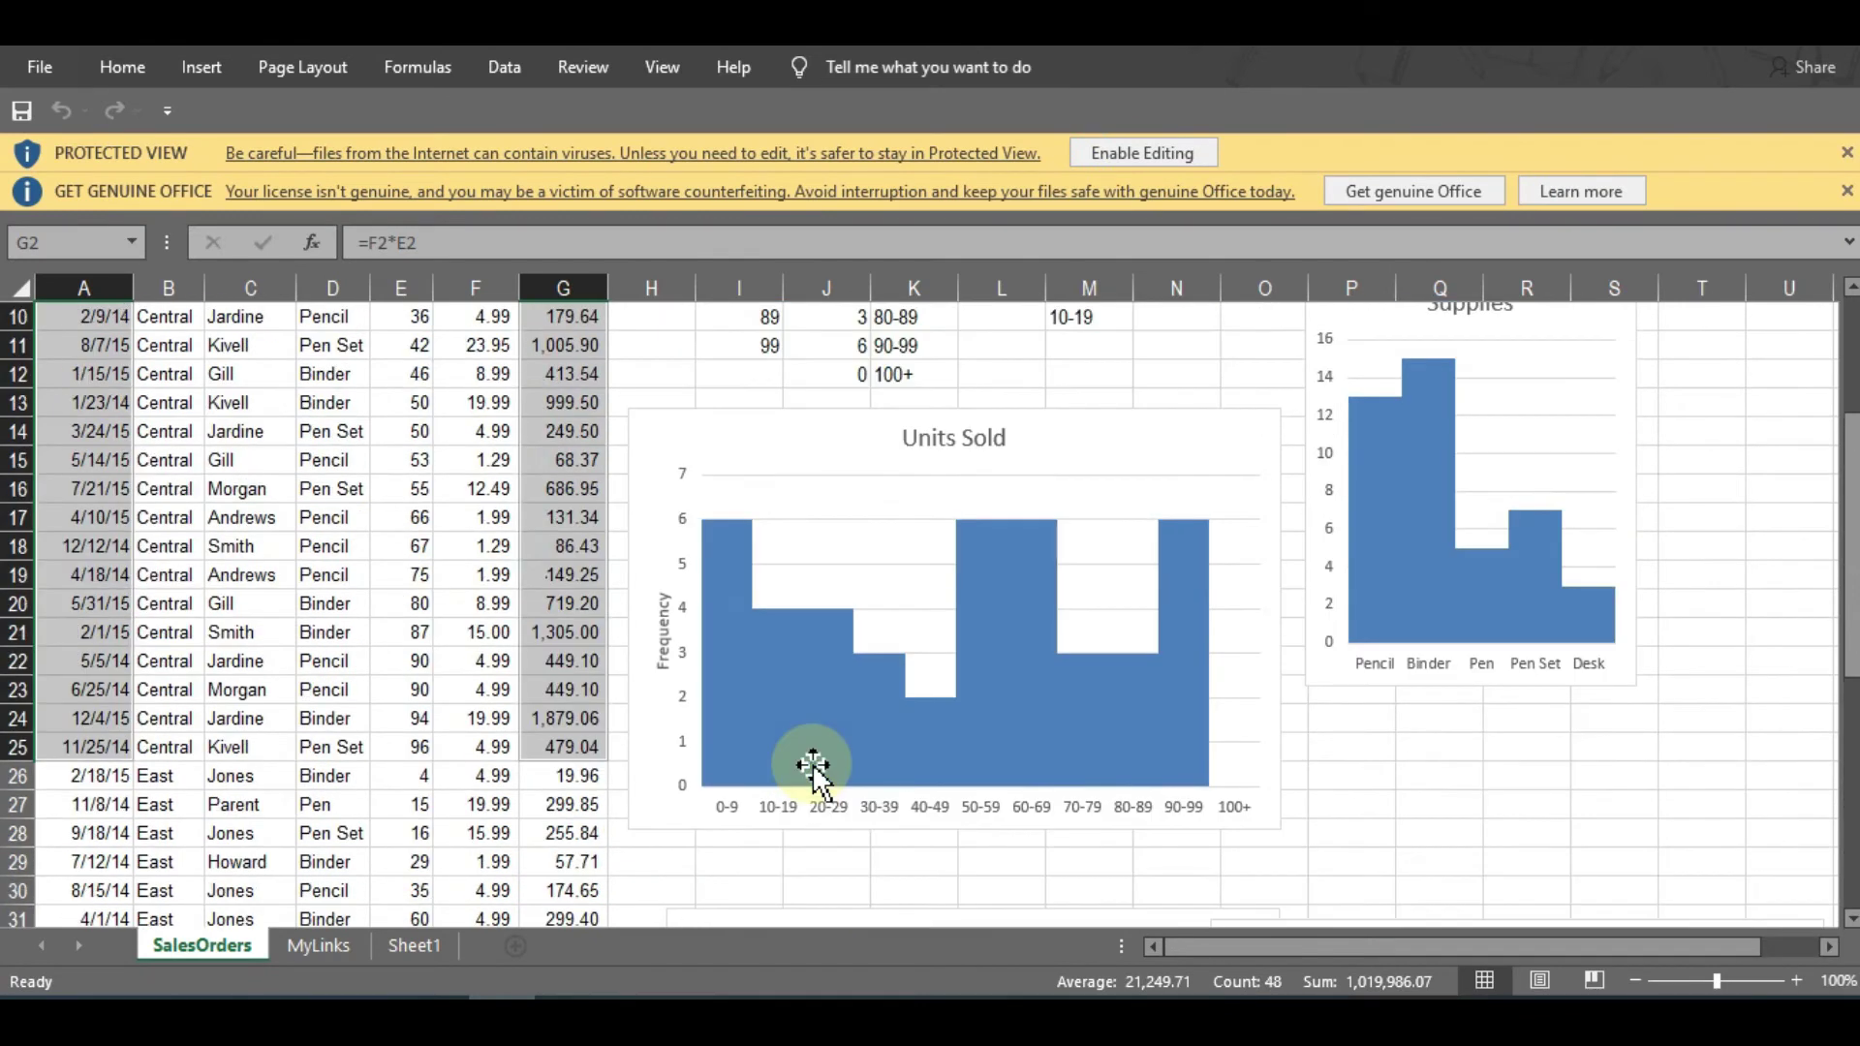
{"action": "scroll", "coordinate": [813, 770], "scroll_direction": "up", "scroll_amount": 3}
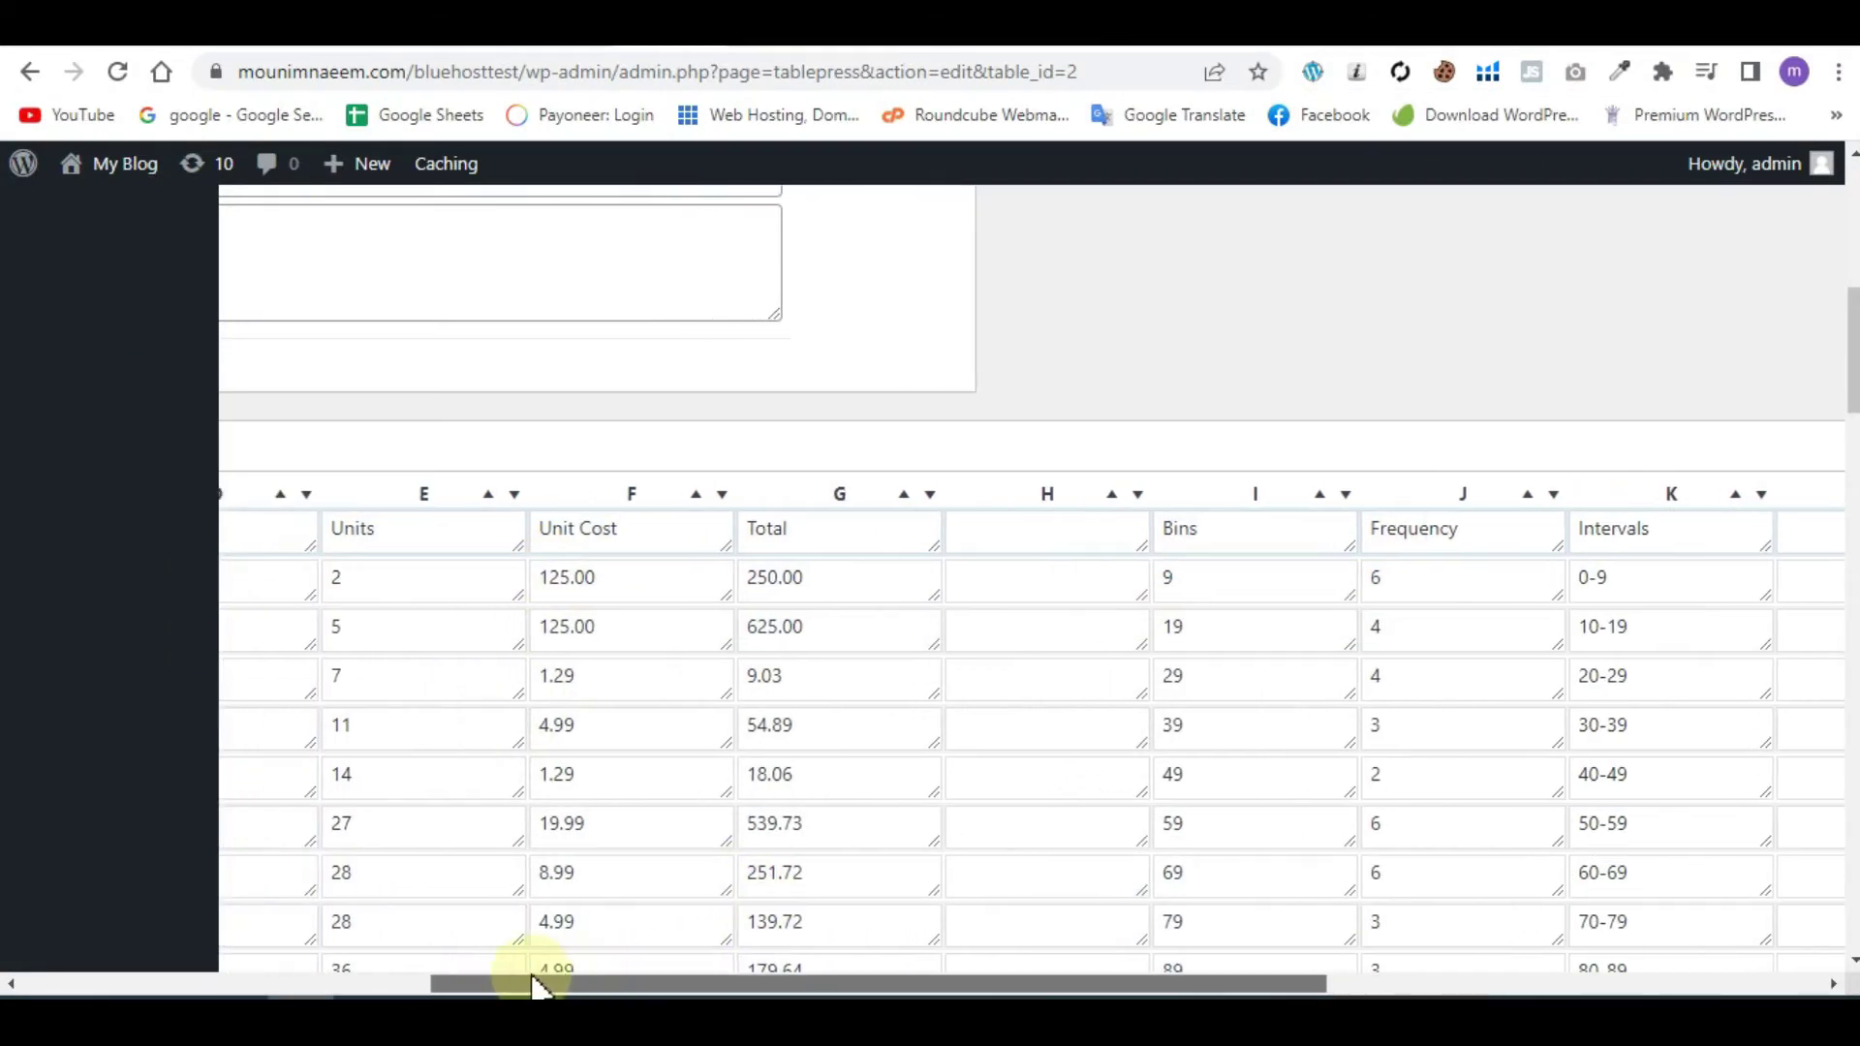
Step: Save the changes to imported table 2
{"action": "left_click_drag", "start_coordinate": [741, 993], "coordinate": [388, 988]}
{"action": "scroll", "coordinate": [581, 799], "scroll_direction": "up", "scroll_amount": 7}
{"action": "scroll", "coordinate": [573, 788], "scroll_direction": "down", "scroll_amount": 3}
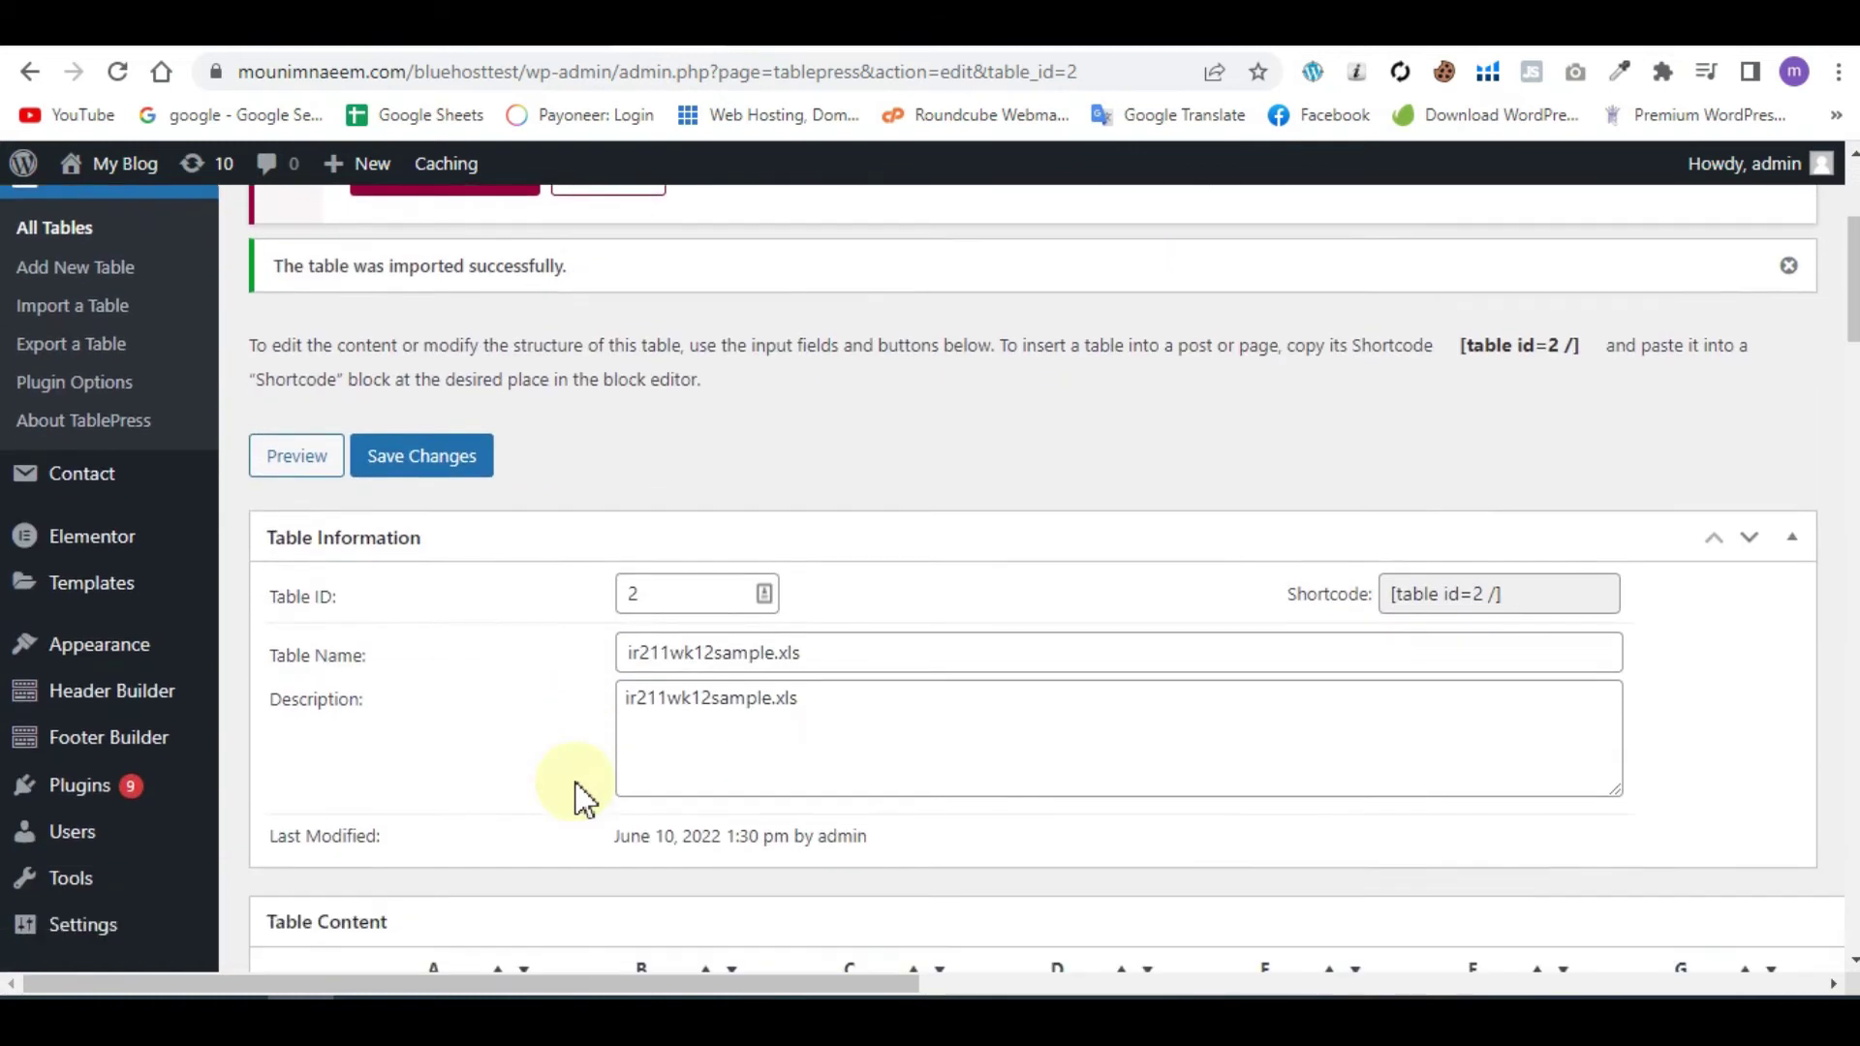
{"action": "scroll", "coordinate": [573, 788], "scroll_direction": "down", "scroll_amount": 2}
{"action": "scroll", "coordinate": [707, 632], "scroll_direction": "down", "scroll_amount": 2}
{"action": "scroll", "coordinate": [736, 543], "scroll_direction": "up", "scroll_amount": 3}
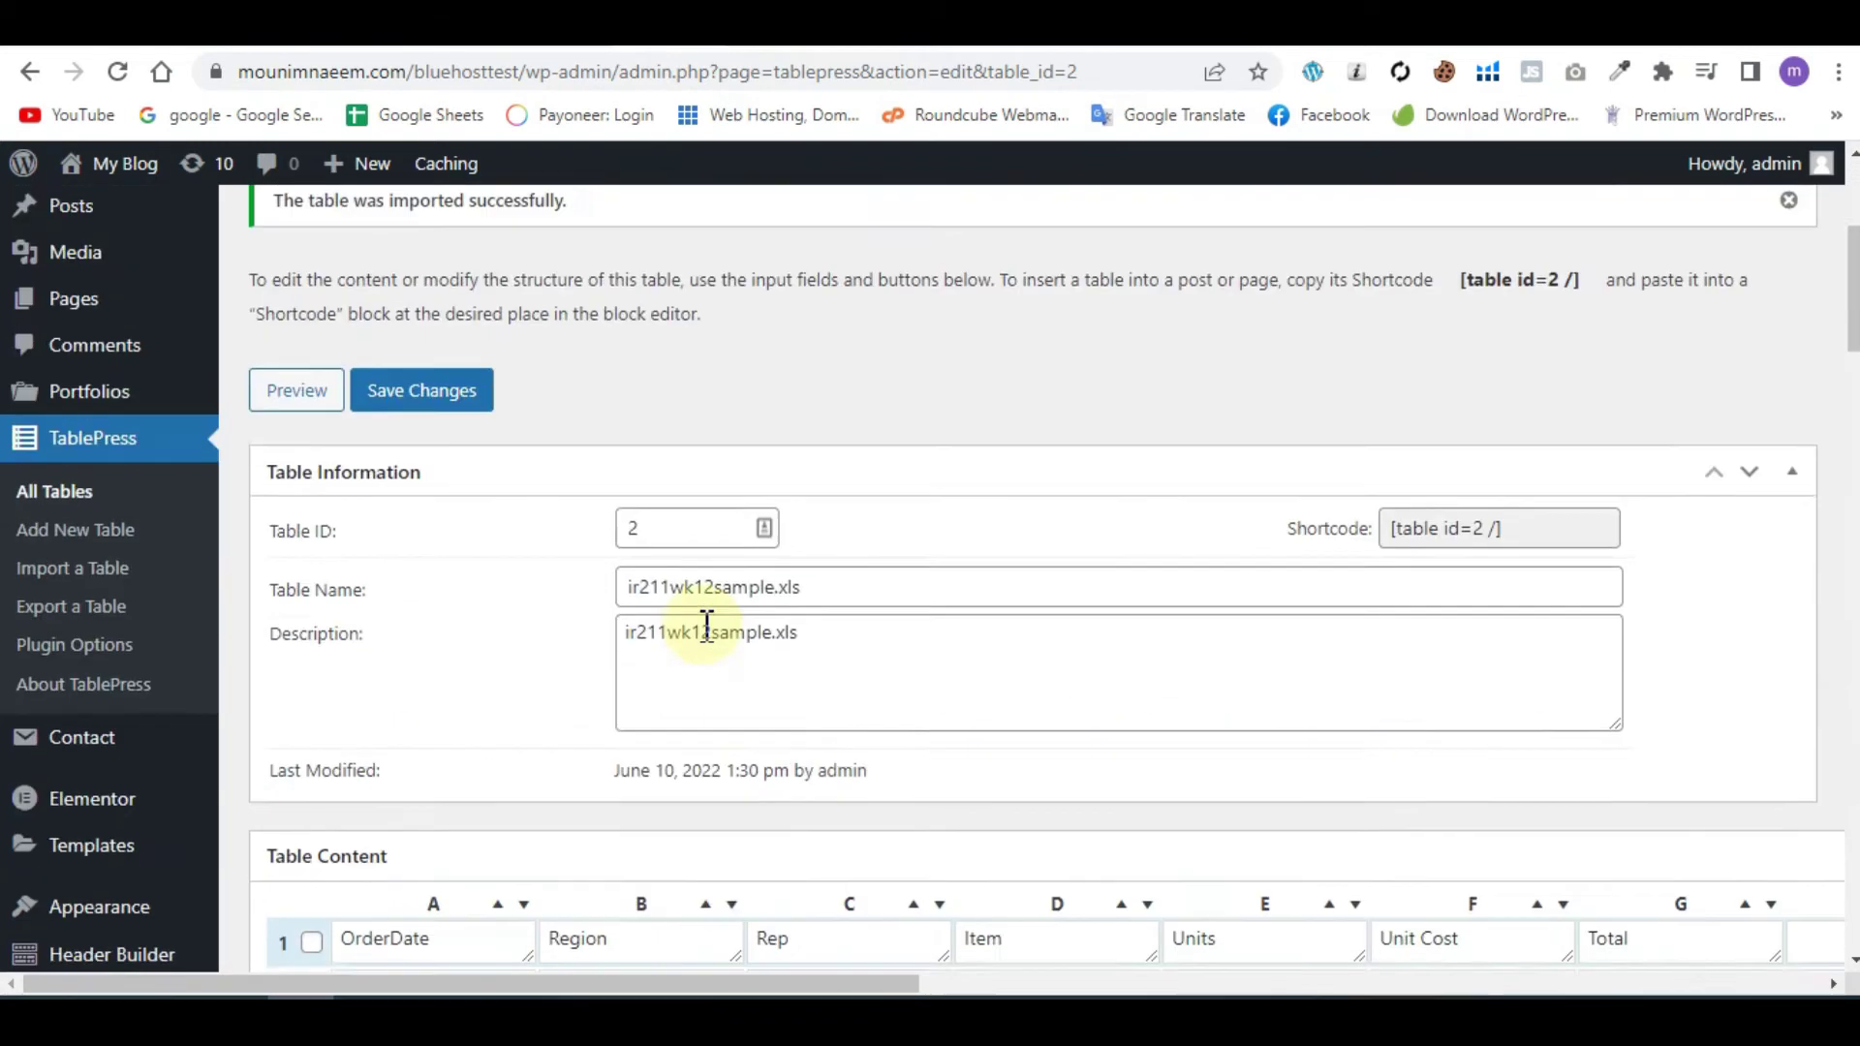
{"action": "scroll", "coordinate": [712, 640], "scroll_direction": "up", "scroll_amount": 4}
{"action": "left_click", "coordinate": [438, 804]}
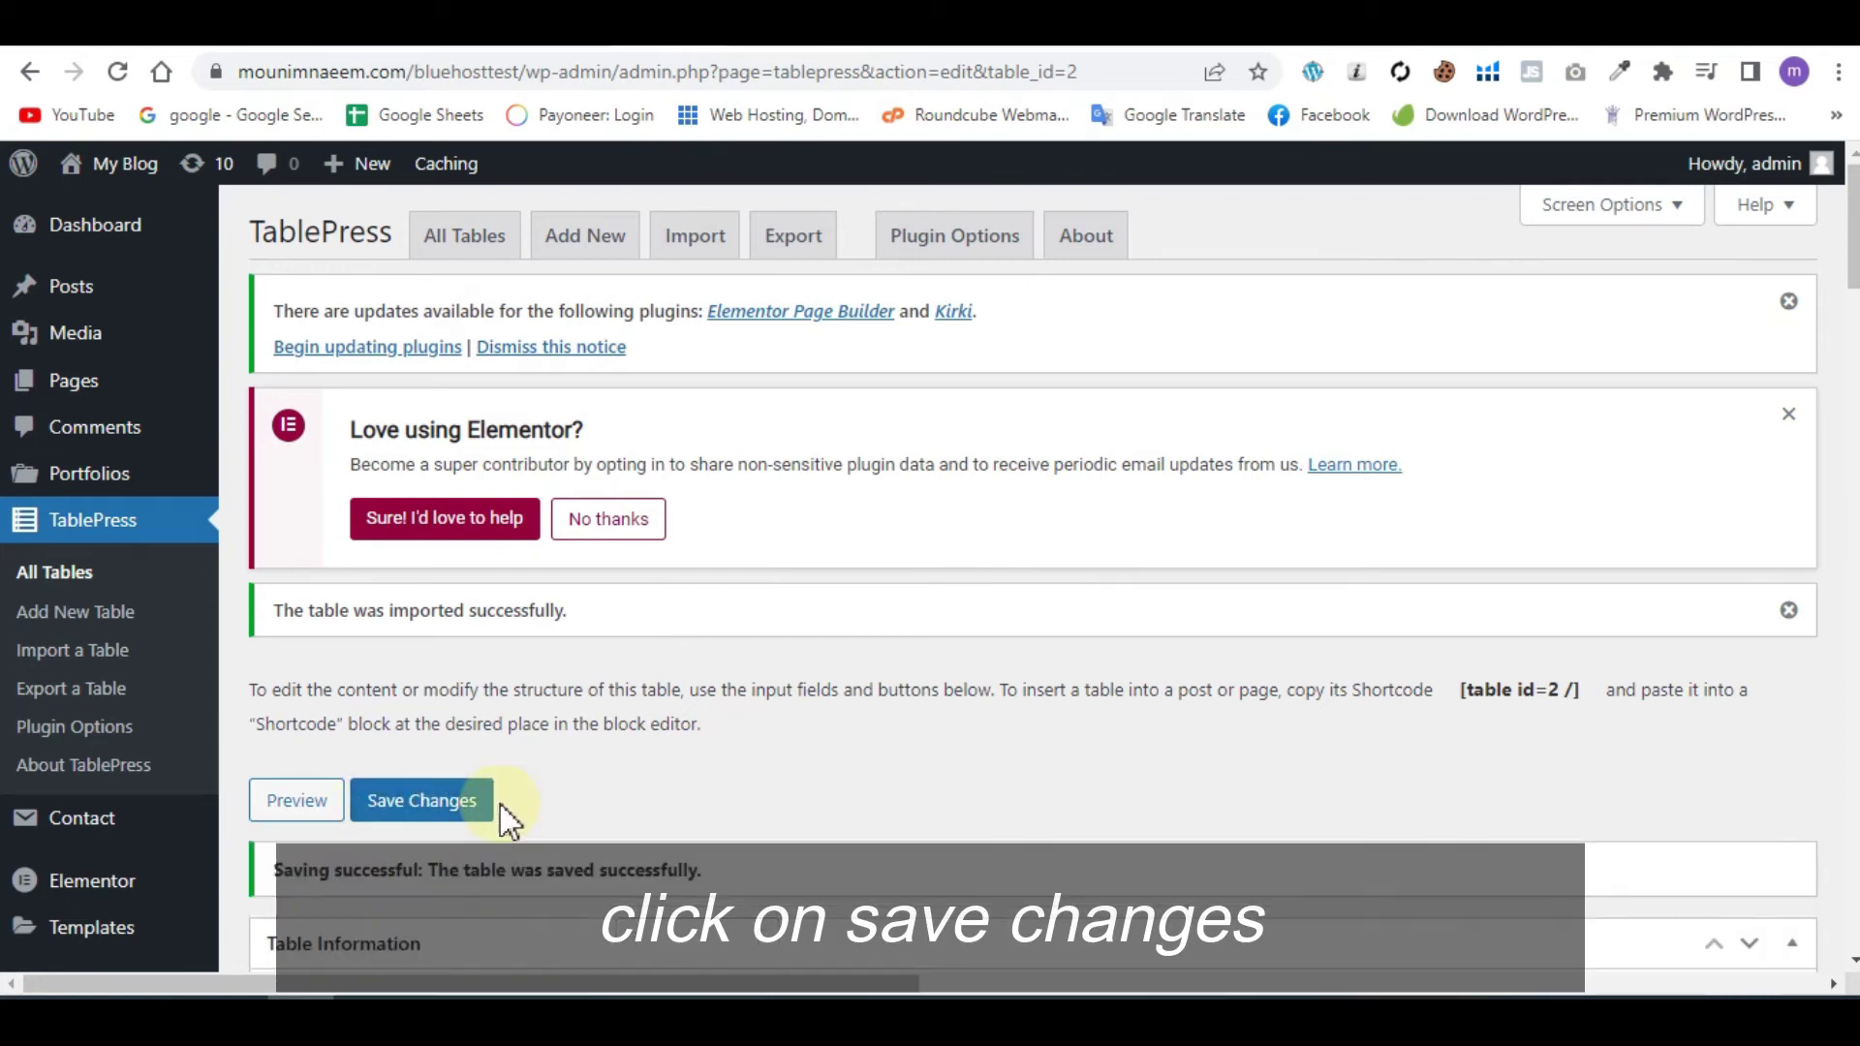
Step: Go to TablePress's All Tables list, now counting 2 tables
{"action": "scroll", "coordinate": [751, 789], "scroll_direction": "down", "scroll_amount": 4}
{"action": "scroll", "coordinate": [751, 789], "scroll_direction": "up", "scroll_amount": 4}
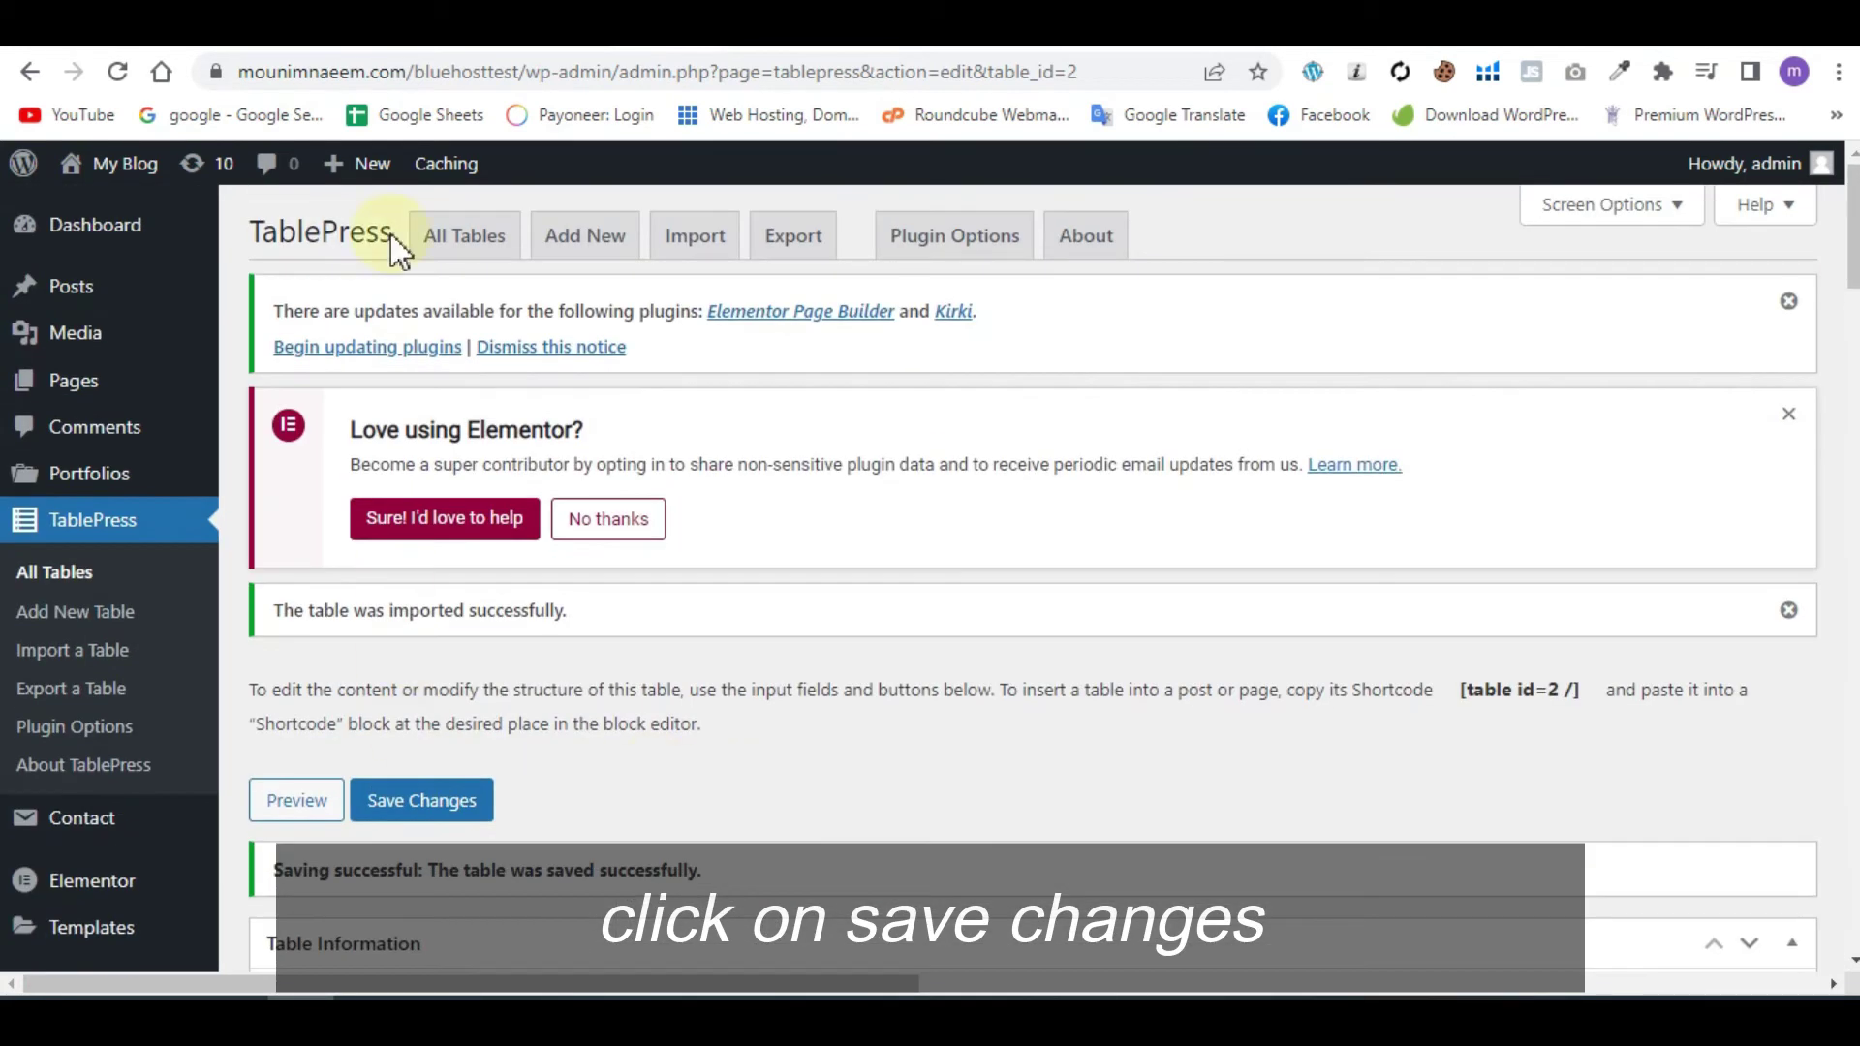
{"action": "left_click", "coordinate": [463, 234]}
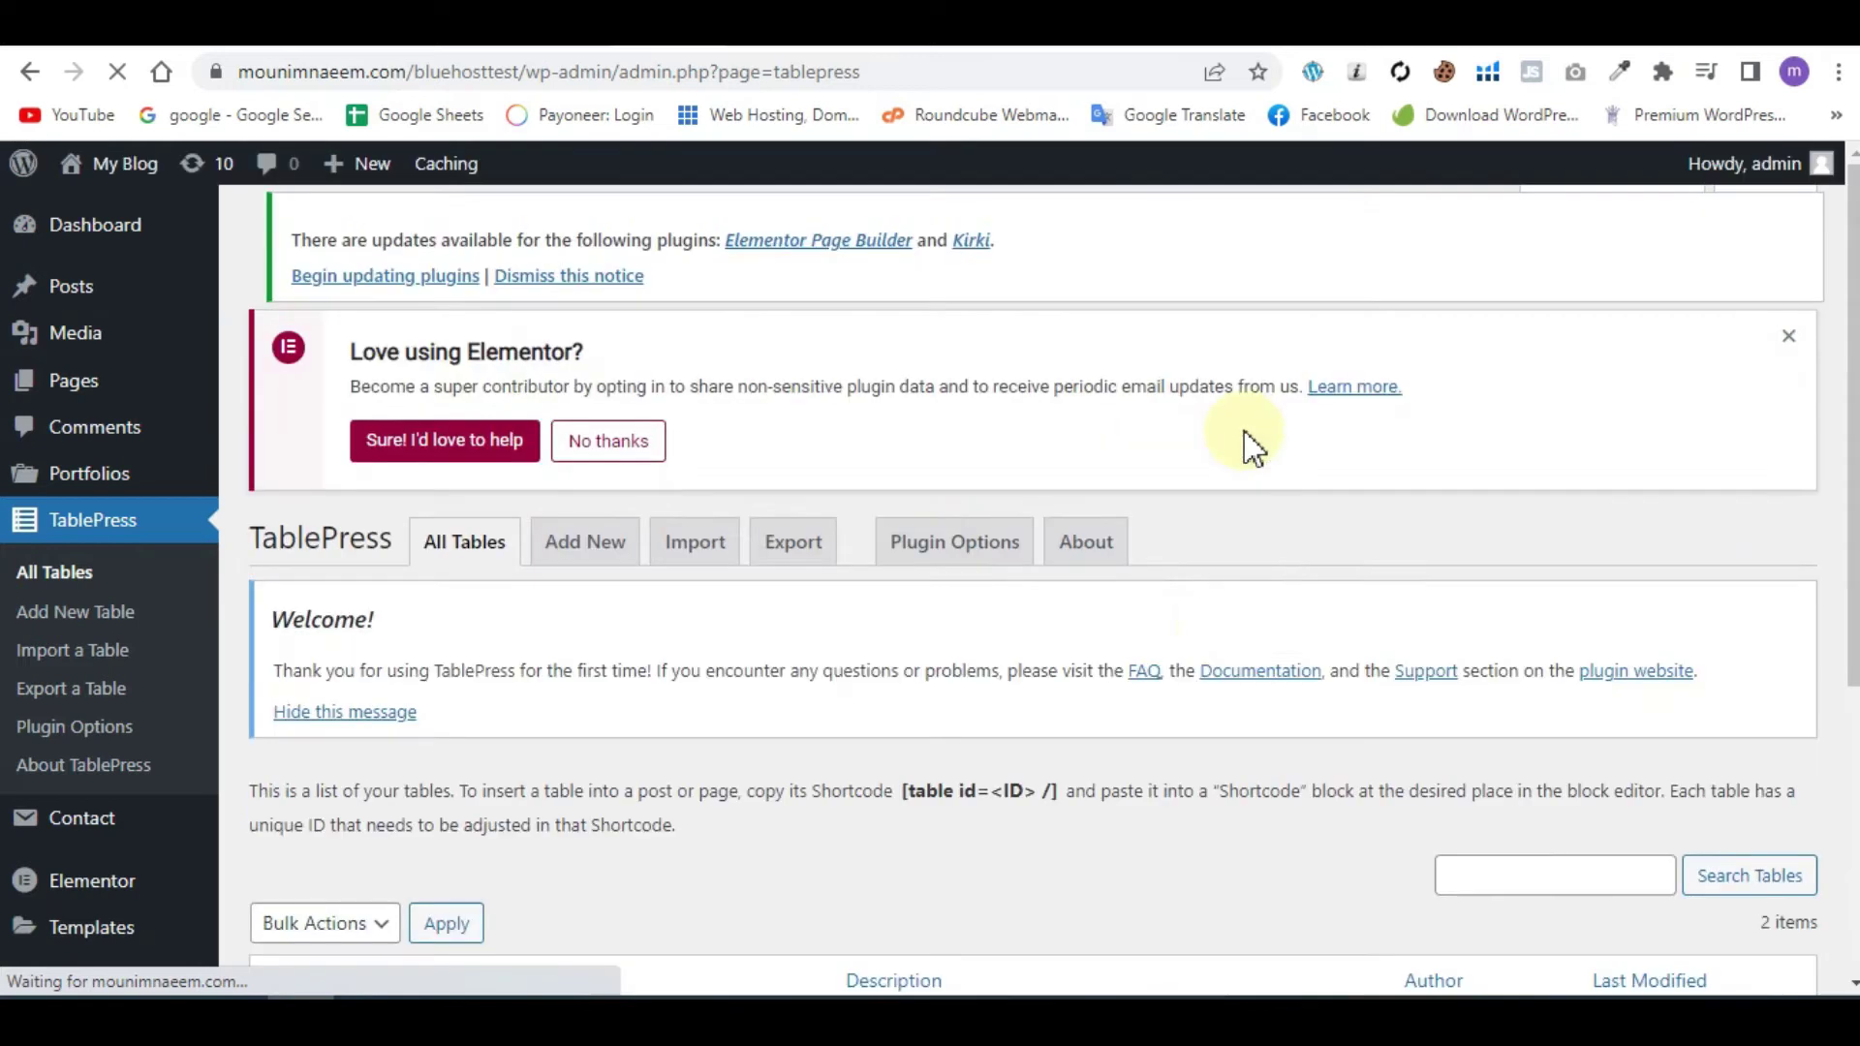
Step: Display and copy the shortcode [table id=2 /] for the ir211wk12sample.xls table
{"action": "scroll", "coordinate": [1217, 656], "scroll_direction": "down", "scroll_amount": 3}
{"action": "scroll", "coordinate": [1217, 657], "scroll_direction": "down", "scroll_amount": 2}
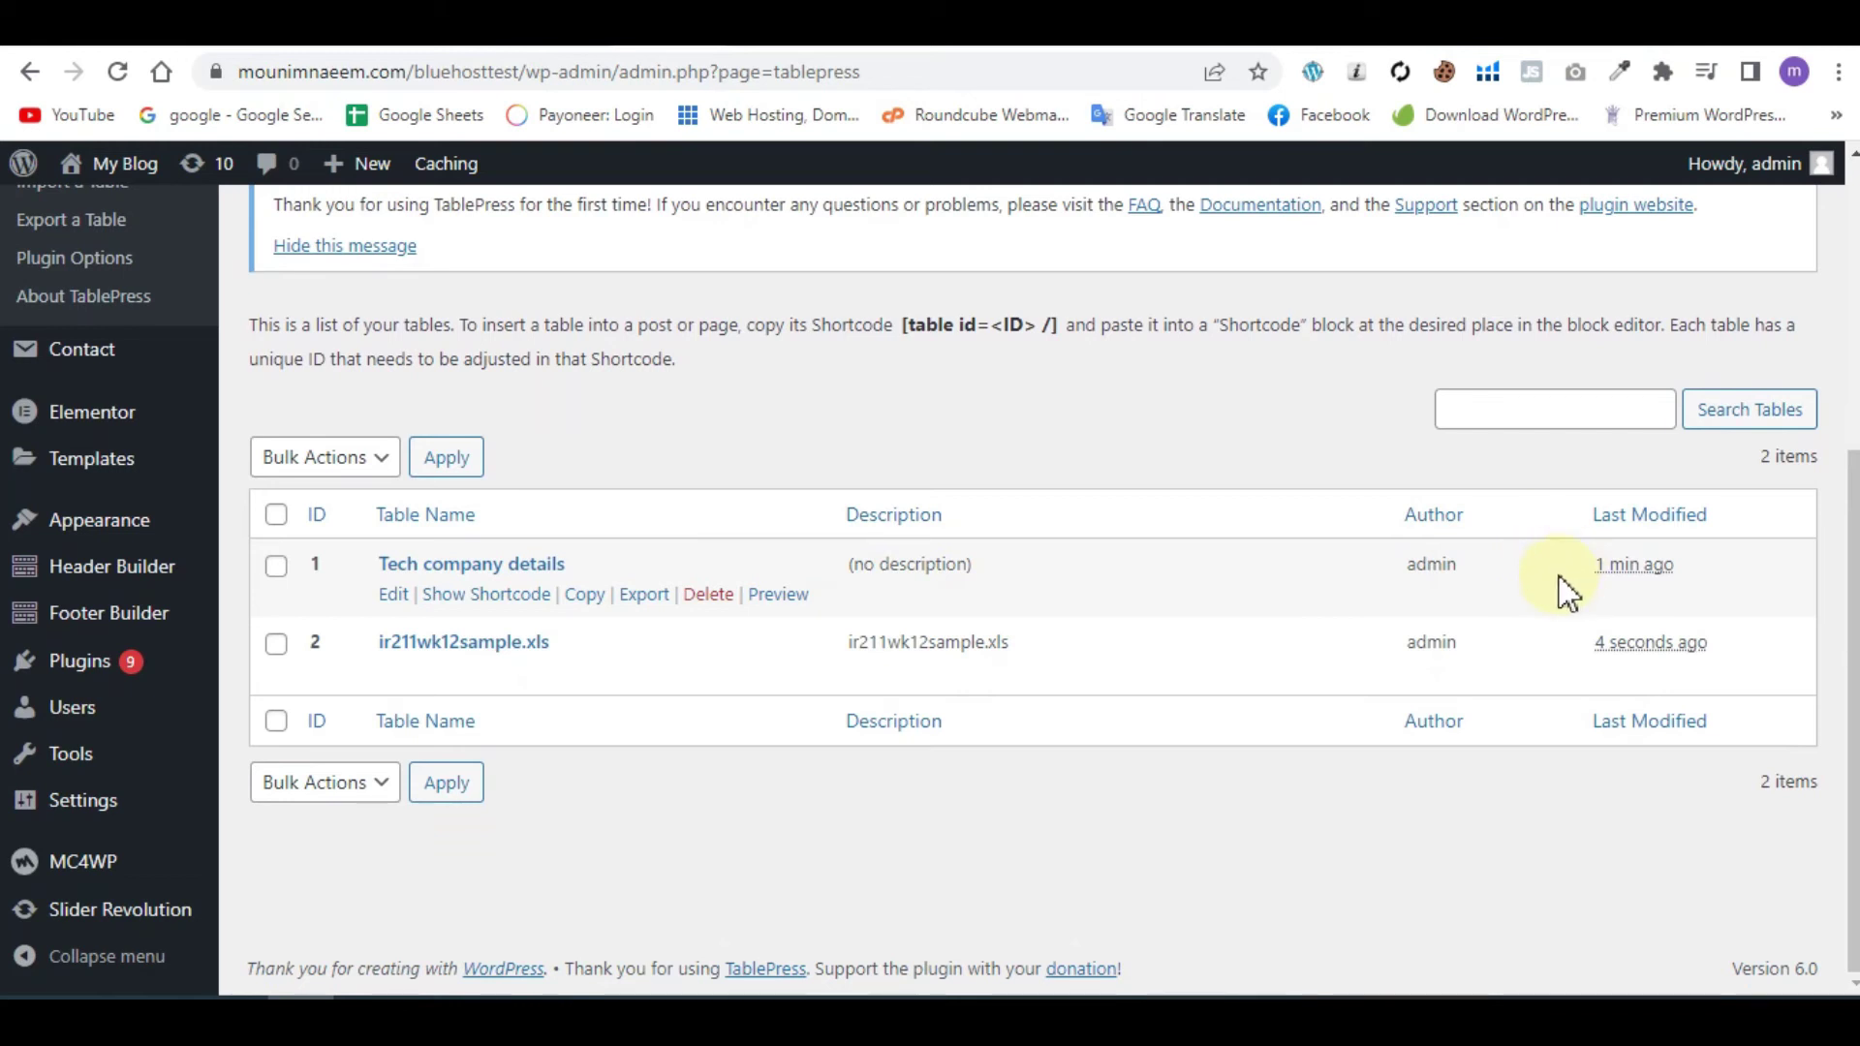
{"action": "mouse_move", "coordinate": [538, 654]}
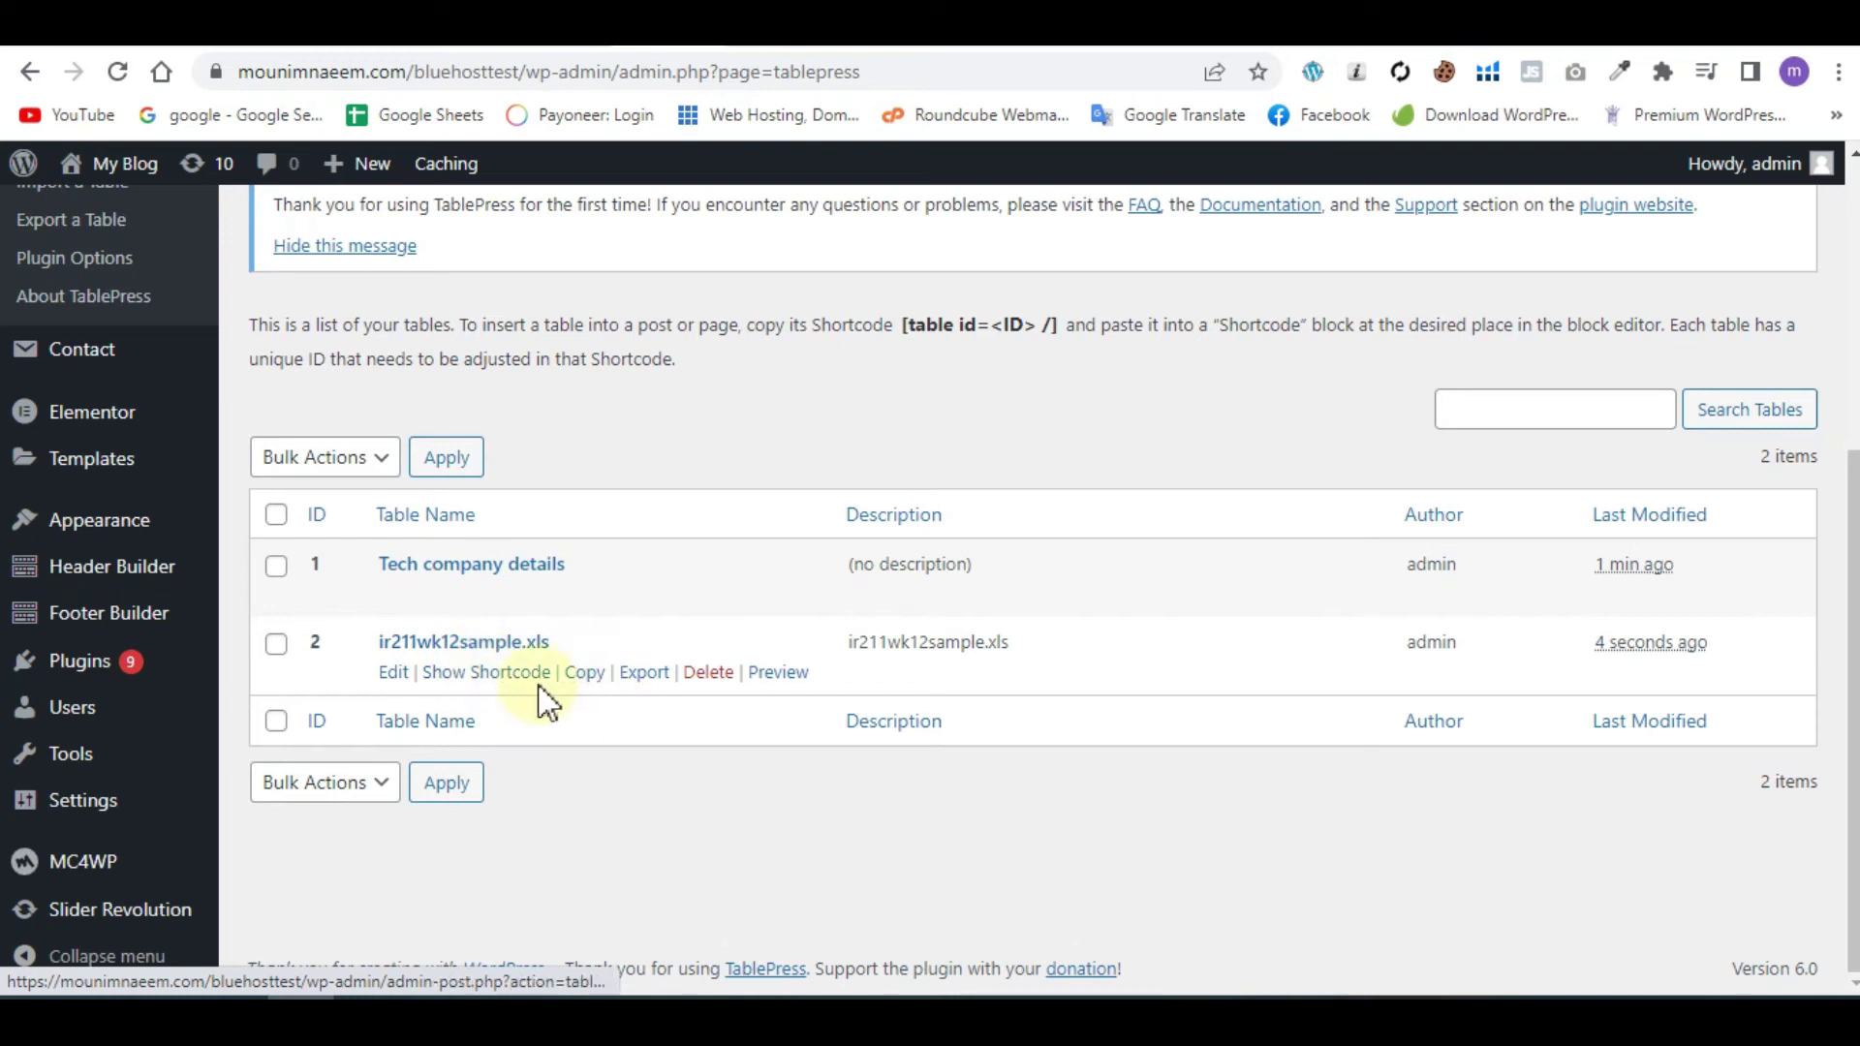
{"action": "left_click", "coordinate": [518, 673]}
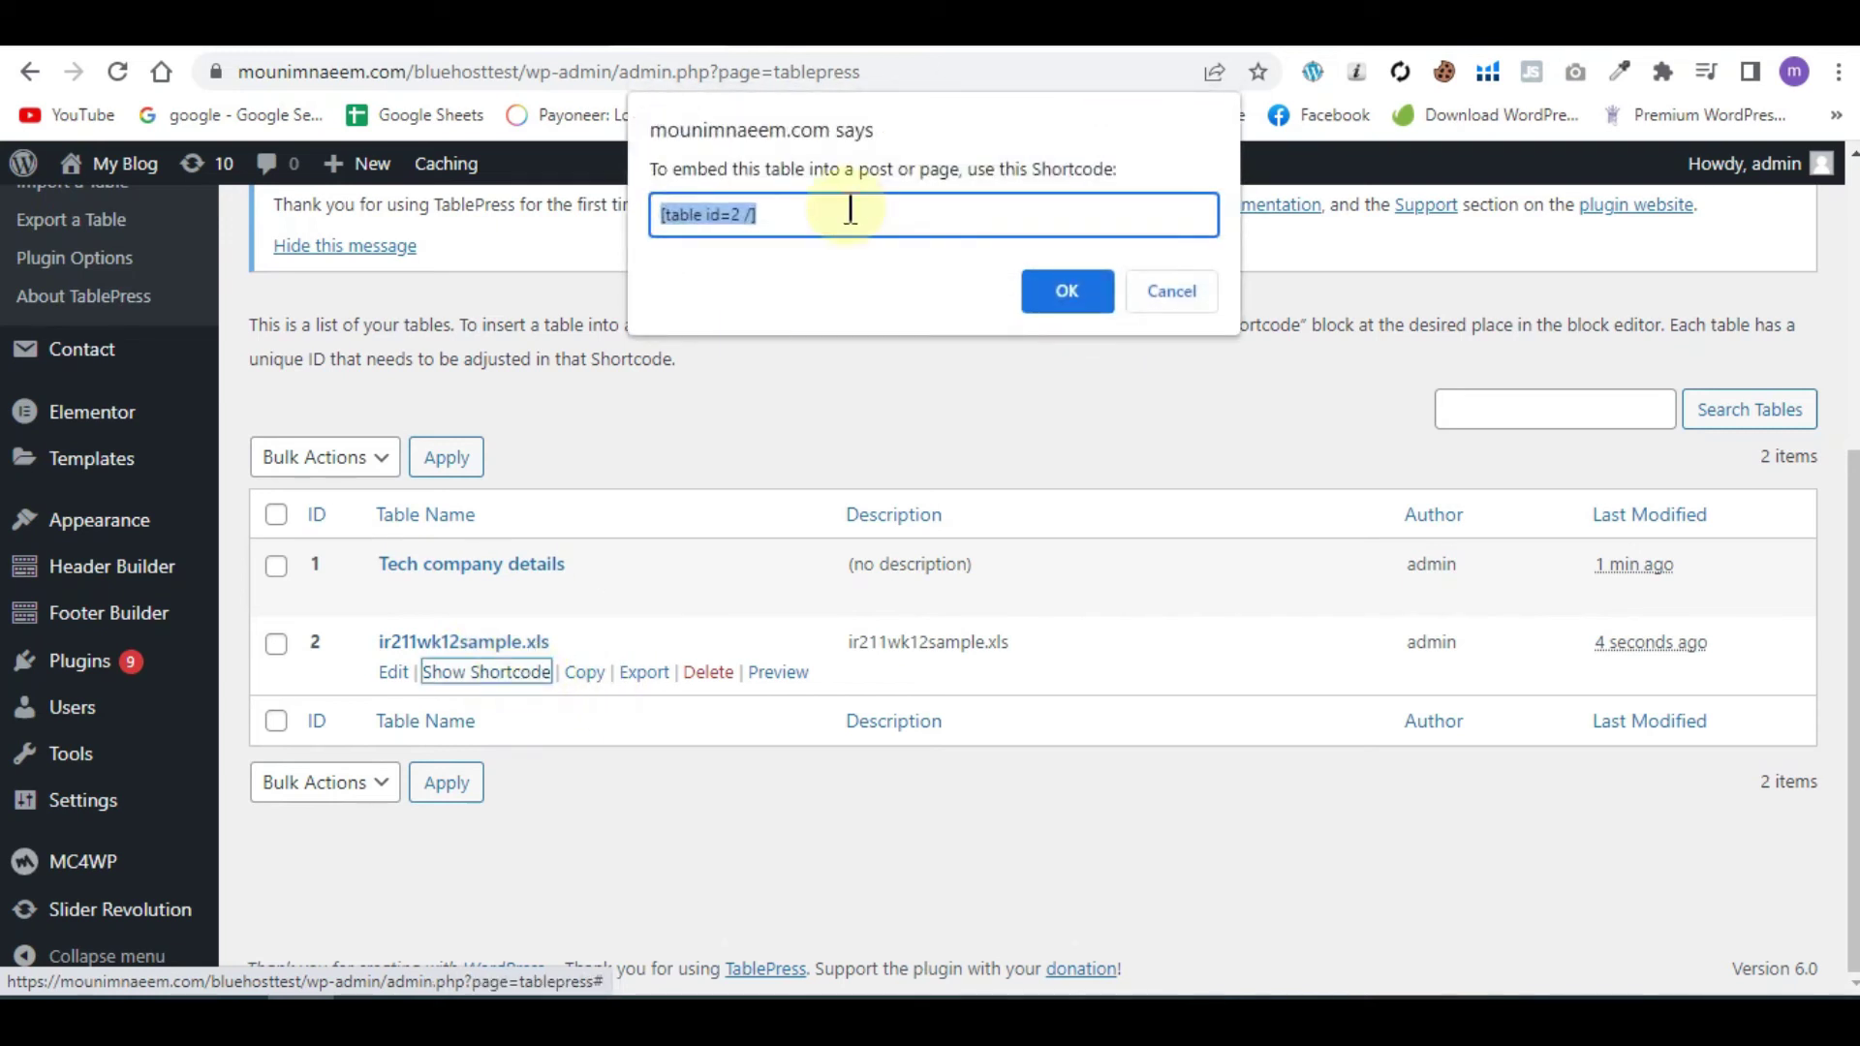
{"action": "left_click", "coordinate": [1066, 295]}
{"action": "scroll", "coordinate": [29, 465], "scroll_direction": "up", "scroll_amount": 5}
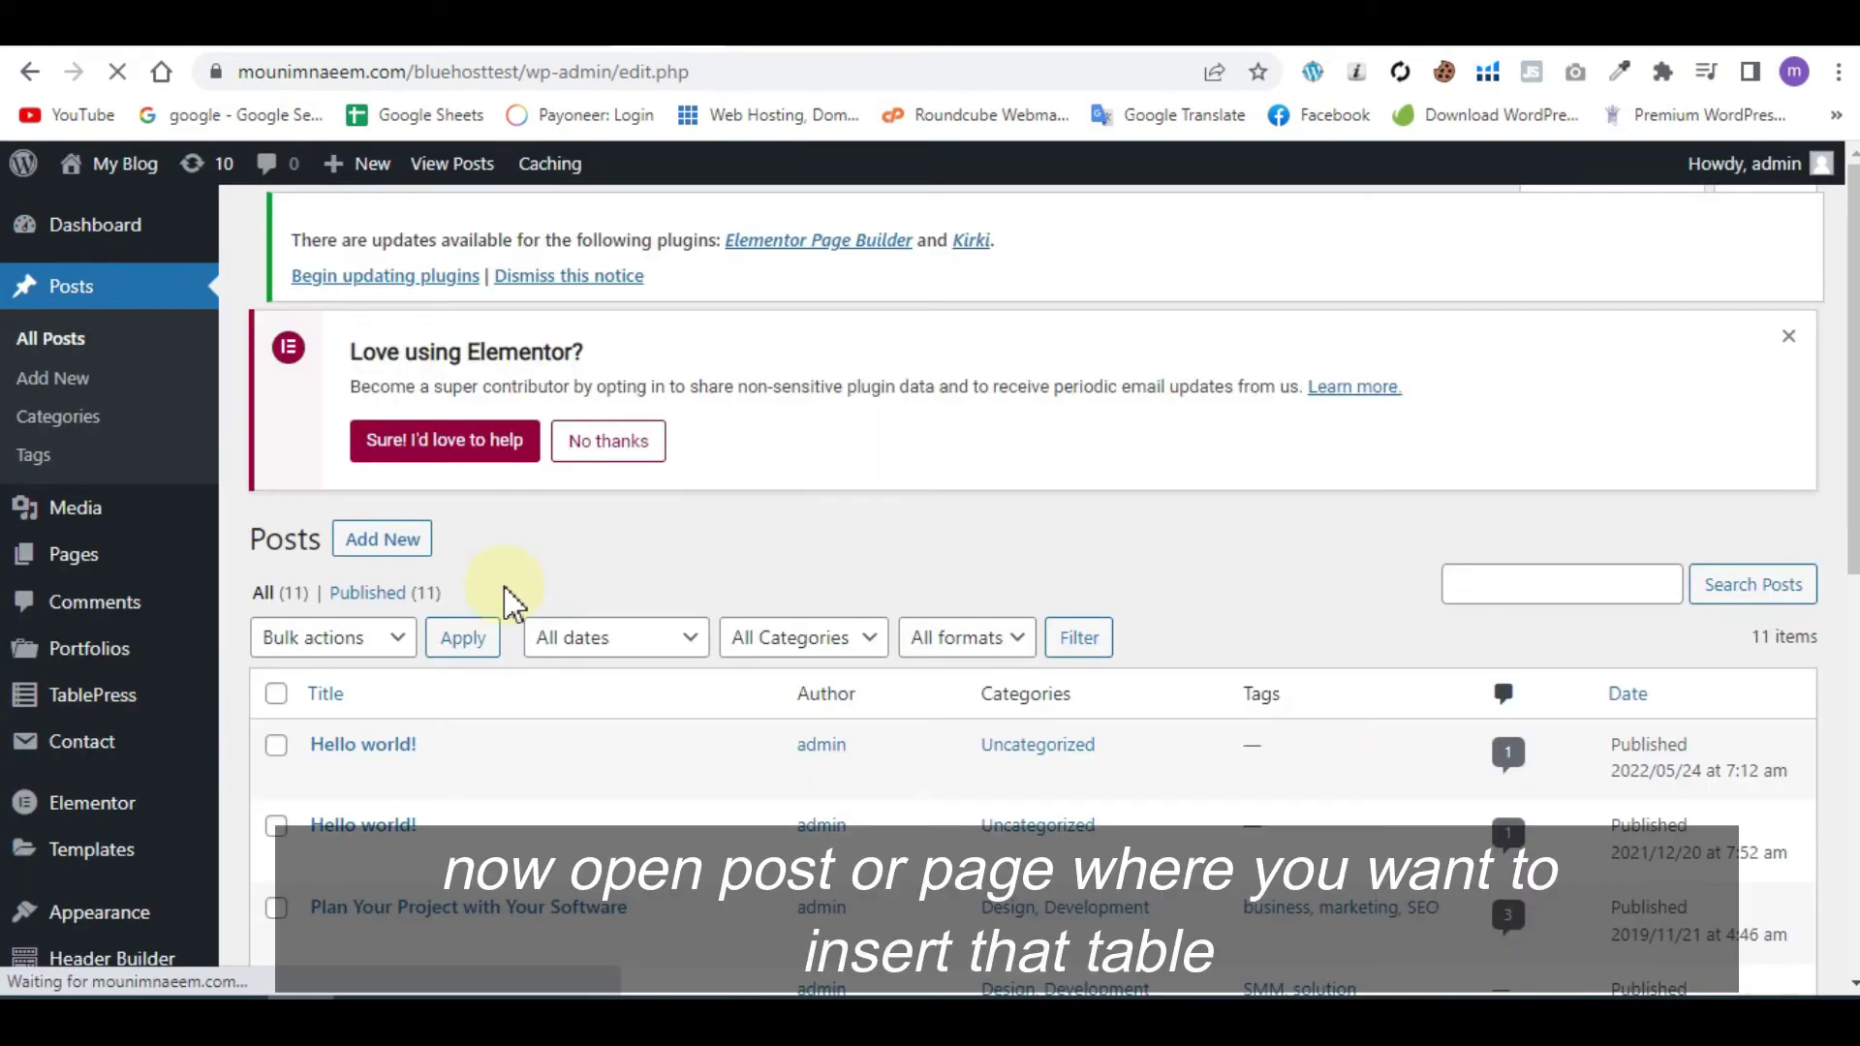
Step: Open the 'Plan Your Project with Your Software' post from the Posts list
{"action": "scroll", "coordinate": [507, 596], "scroll_direction": "down", "scroll_amount": 4}
{"action": "scroll", "coordinate": [513, 678], "scroll_direction": "down", "scroll_amount": 2}
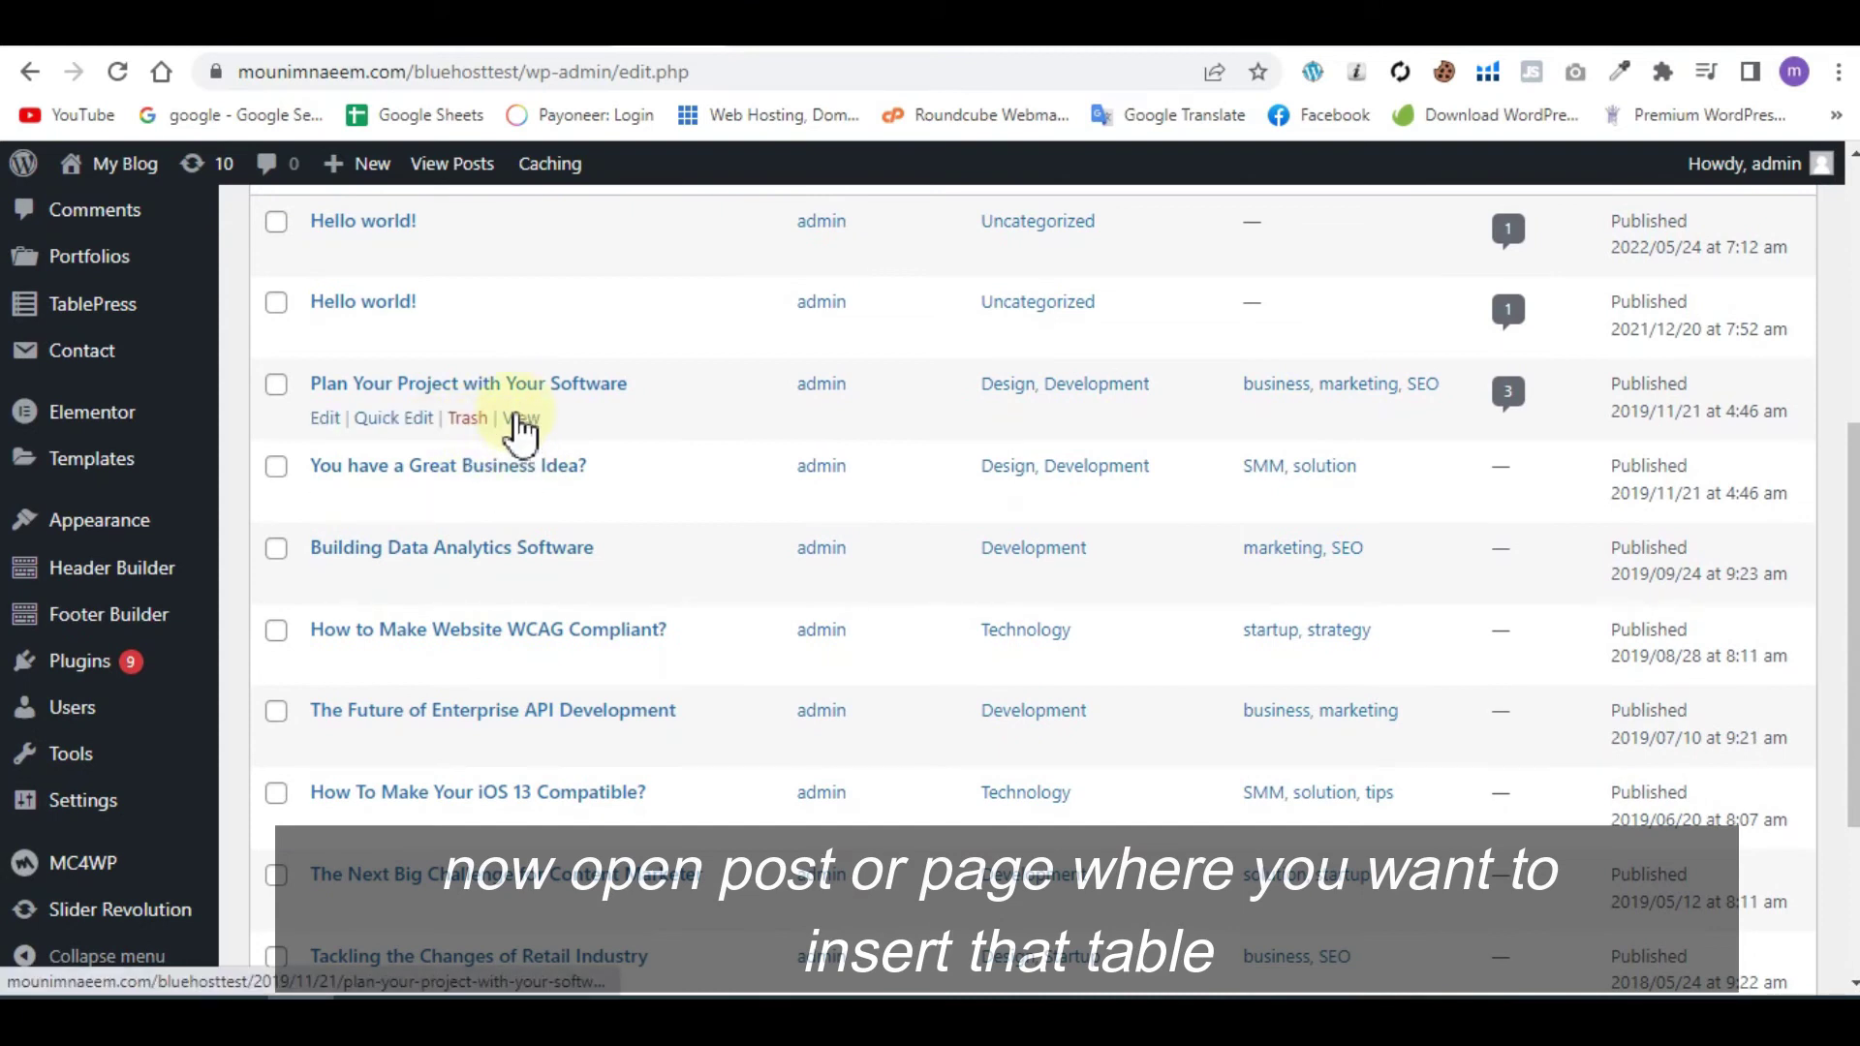
{"action": "left_click", "coordinate": [326, 419]}
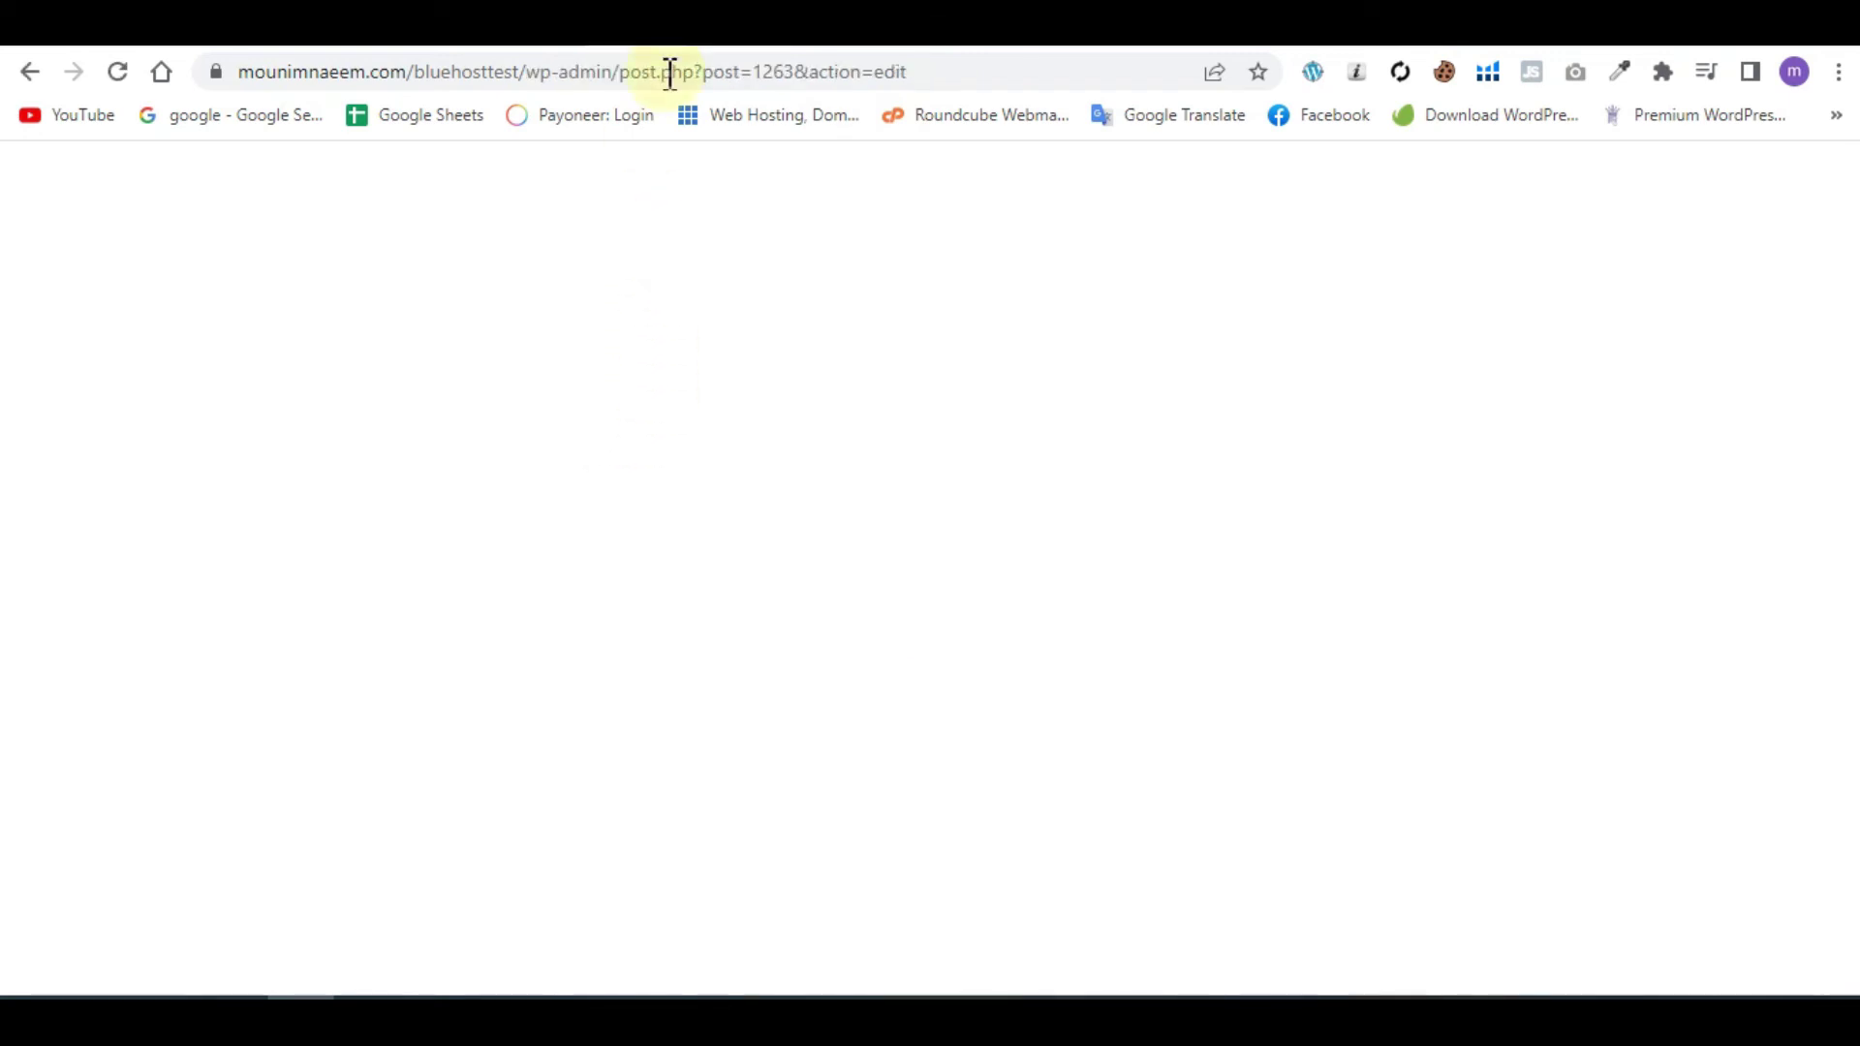
Step: Scroll through the post's content down to its last paragraph
{"action": "scroll", "coordinate": [666, 757], "scroll_direction": "down", "scroll_amount": 10}
{"action": "scroll", "coordinate": [760, 616], "scroll_direction": "down", "scroll_amount": 5}
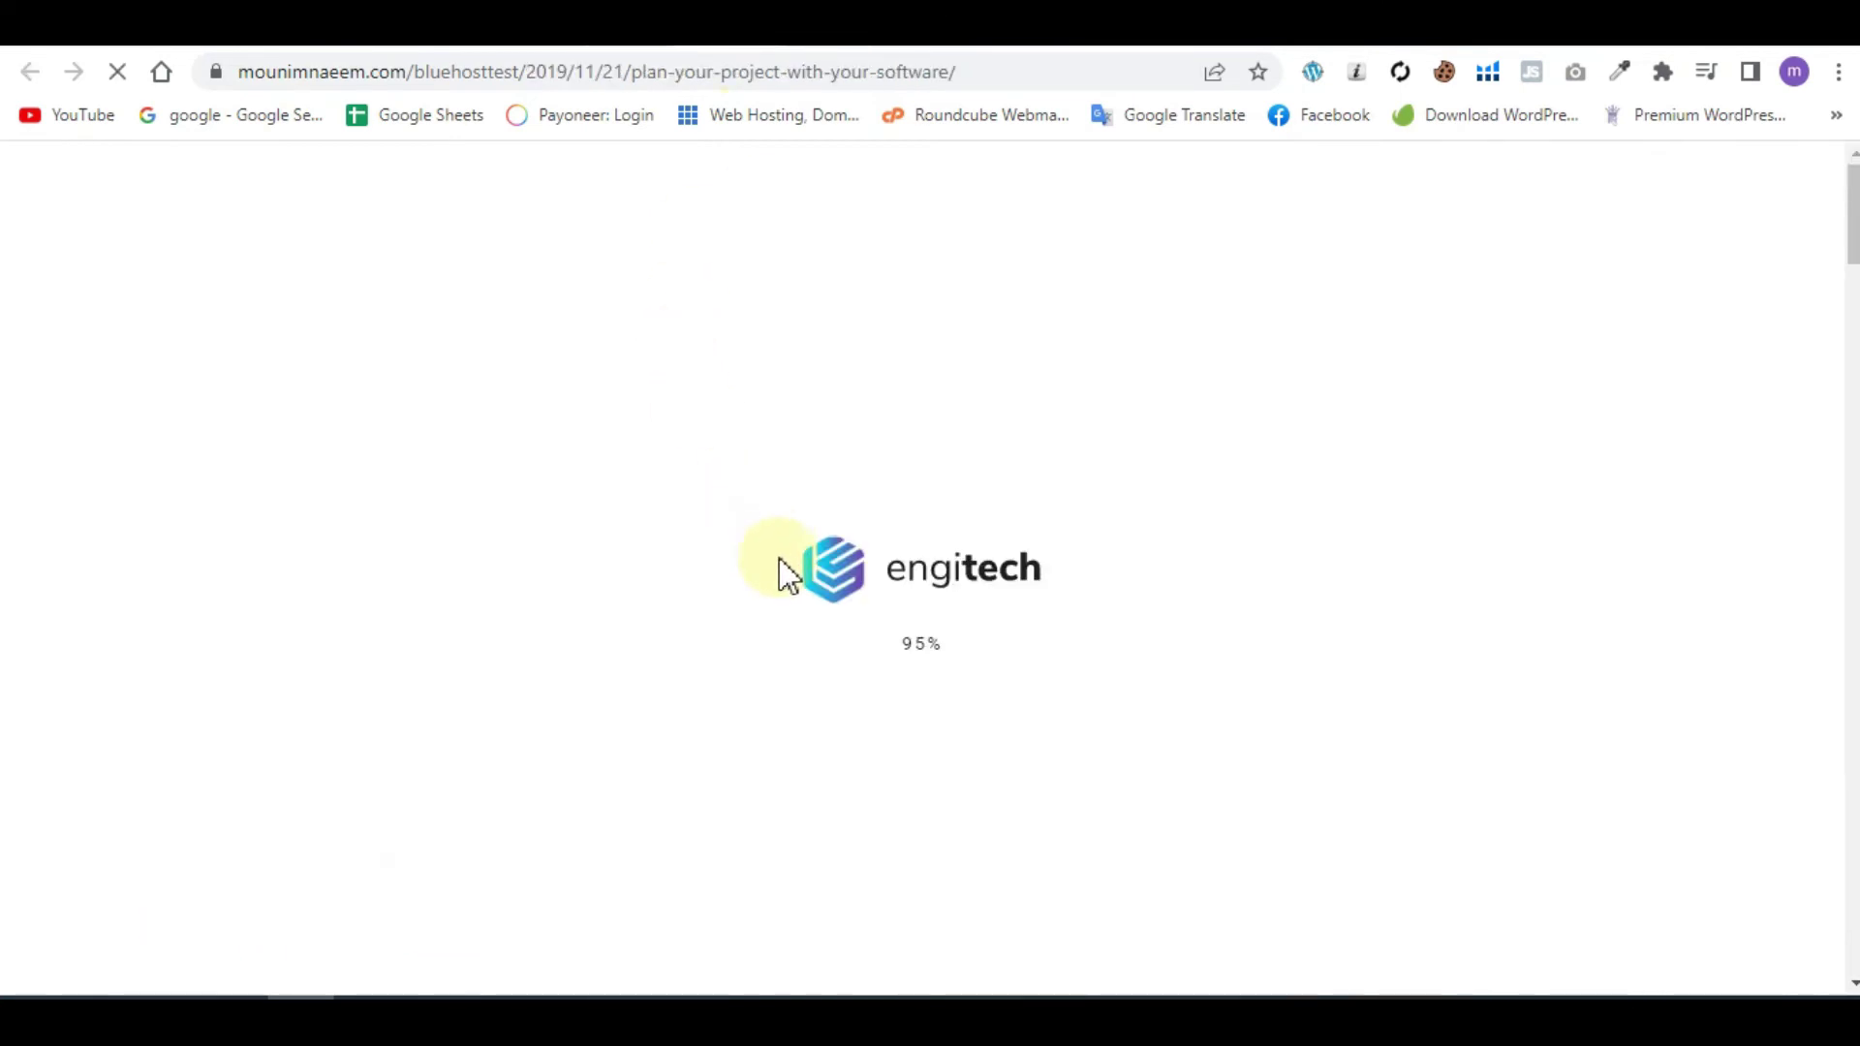
{"action": "scroll", "coordinate": [784, 571], "scroll_direction": "down", "scroll_amount": 5}
{"action": "scroll", "coordinate": [784, 572], "scroll_direction": "down", "scroll_amount": 5}
{"action": "scroll", "coordinate": [784, 569], "scroll_direction": "down", "scroll_amount": 5}
{"action": "scroll", "coordinate": [784, 568], "scroll_direction": "down", "scroll_amount": 10}
{"action": "scroll", "coordinate": [781, 565], "scroll_direction": "up", "scroll_amount": 5}
{"action": "scroll", "coordinate": [781, 565], "scroll_direction": "up", "scroll_amount": 10}
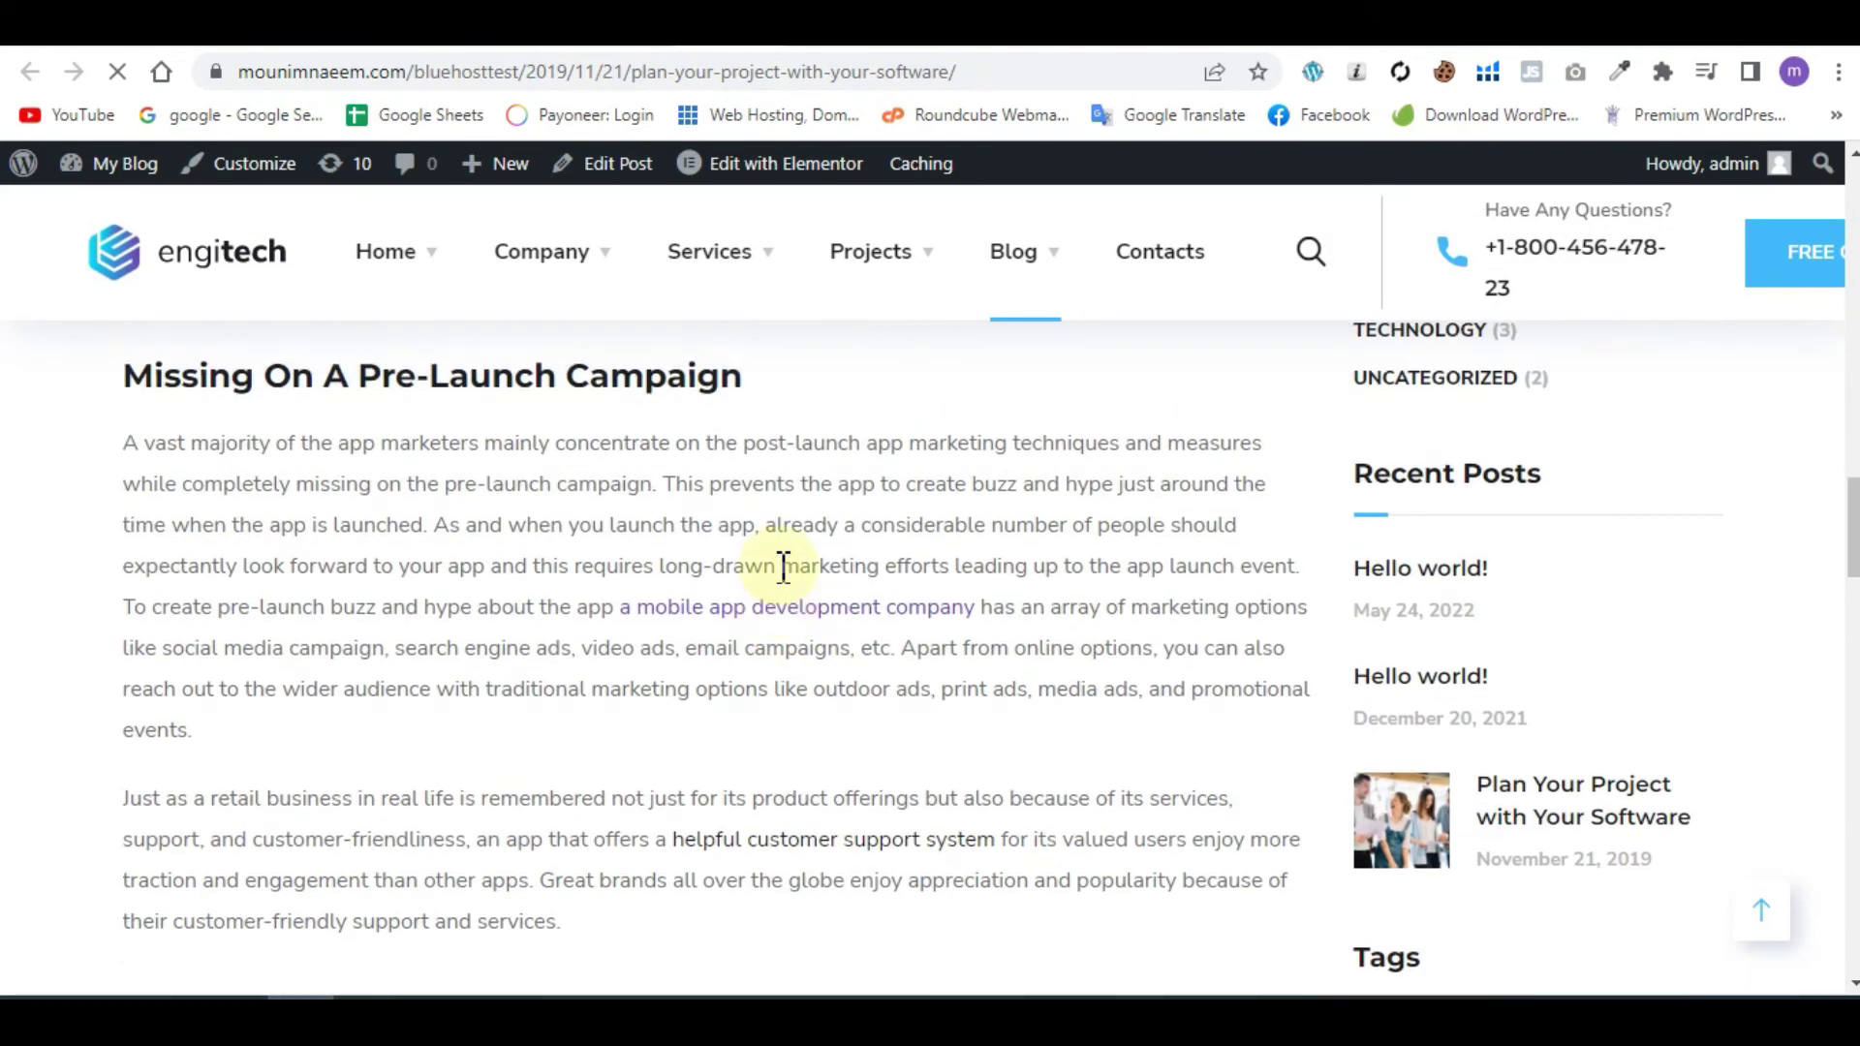
{"action": "scroll", "coordinate": [781, 564], "scroll_direction": "up", "scroll_amount": 3}
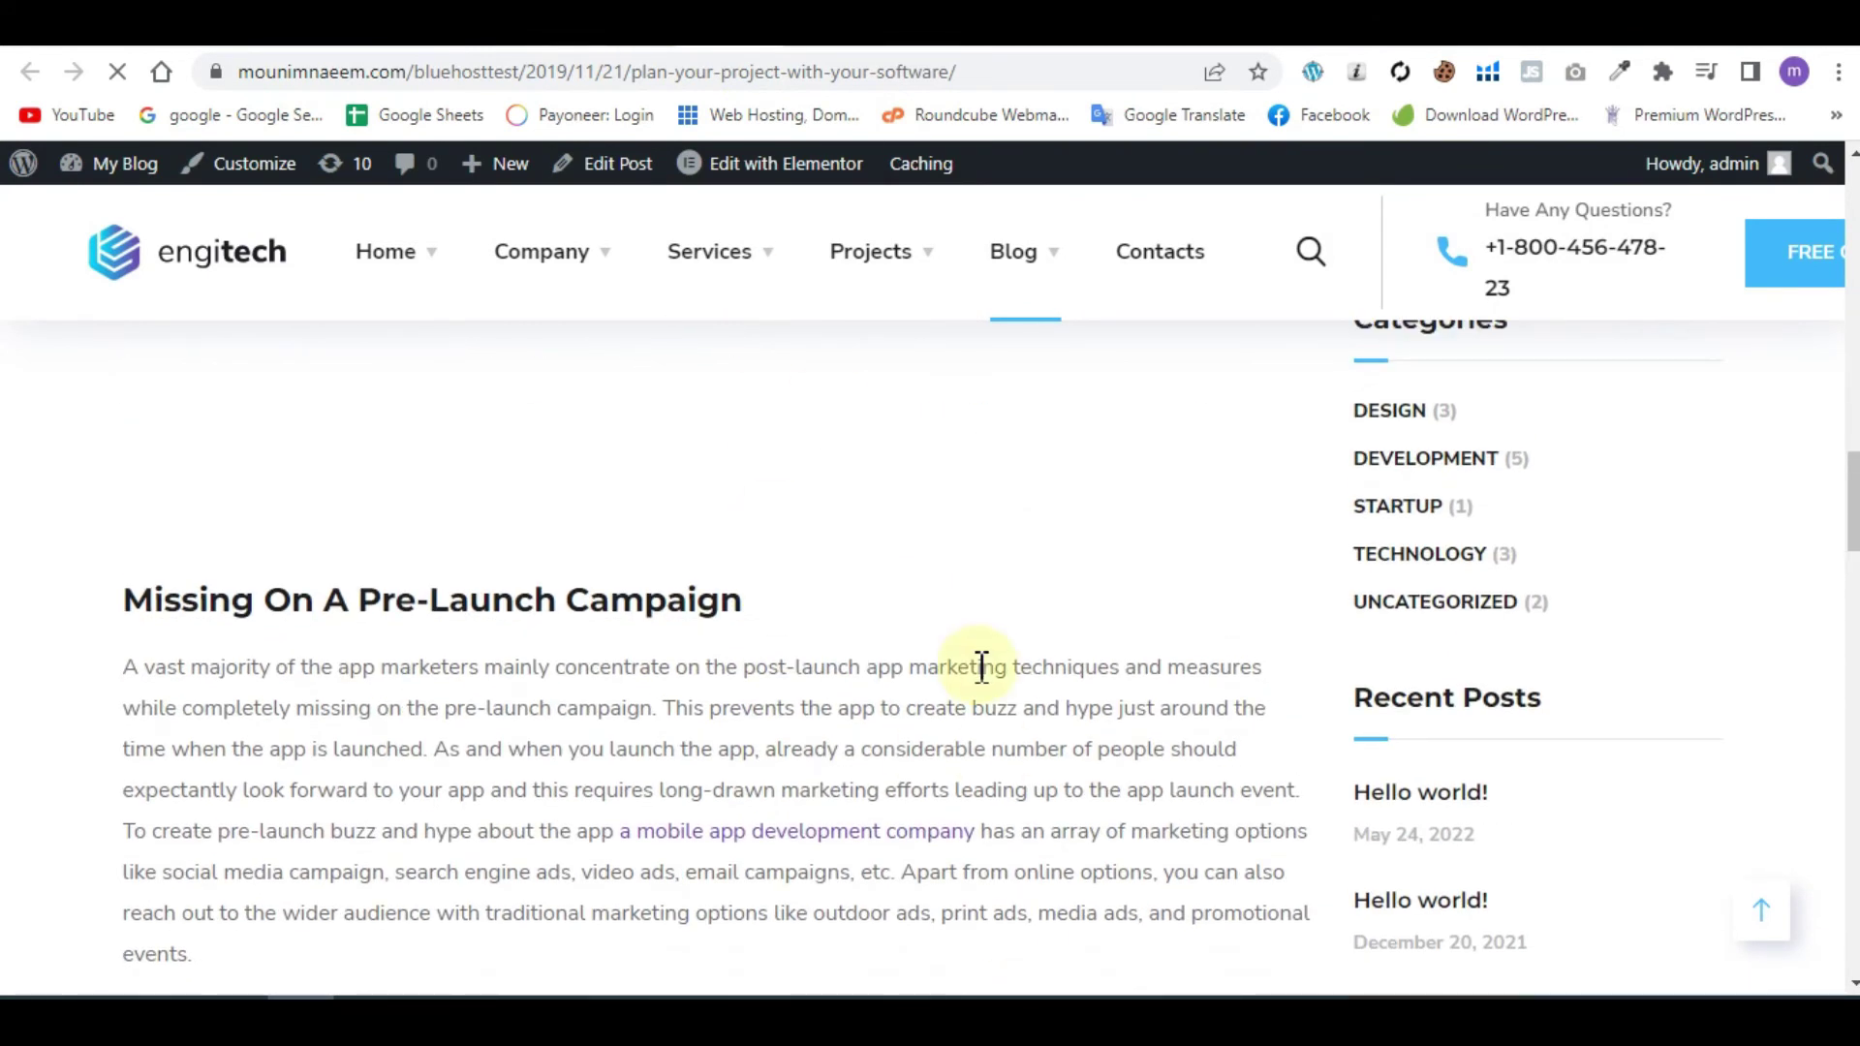
{"action": "scroll", "coordinate": [982, 666], "scroll_direction": "down", "scroll_amount": 10}
{"action": "scroll", "coordinate": [982, 667], "scroll_direction": "down", "scroll_amount": 5}
{"action": "scroll", "coordinate": [982, 666], "scroll_direction": "down", "scroll_amount": 4}
{"action": "scroll", "coordinate": [979, 665], "scroll_direction": "down", "scroll_amount": 2}
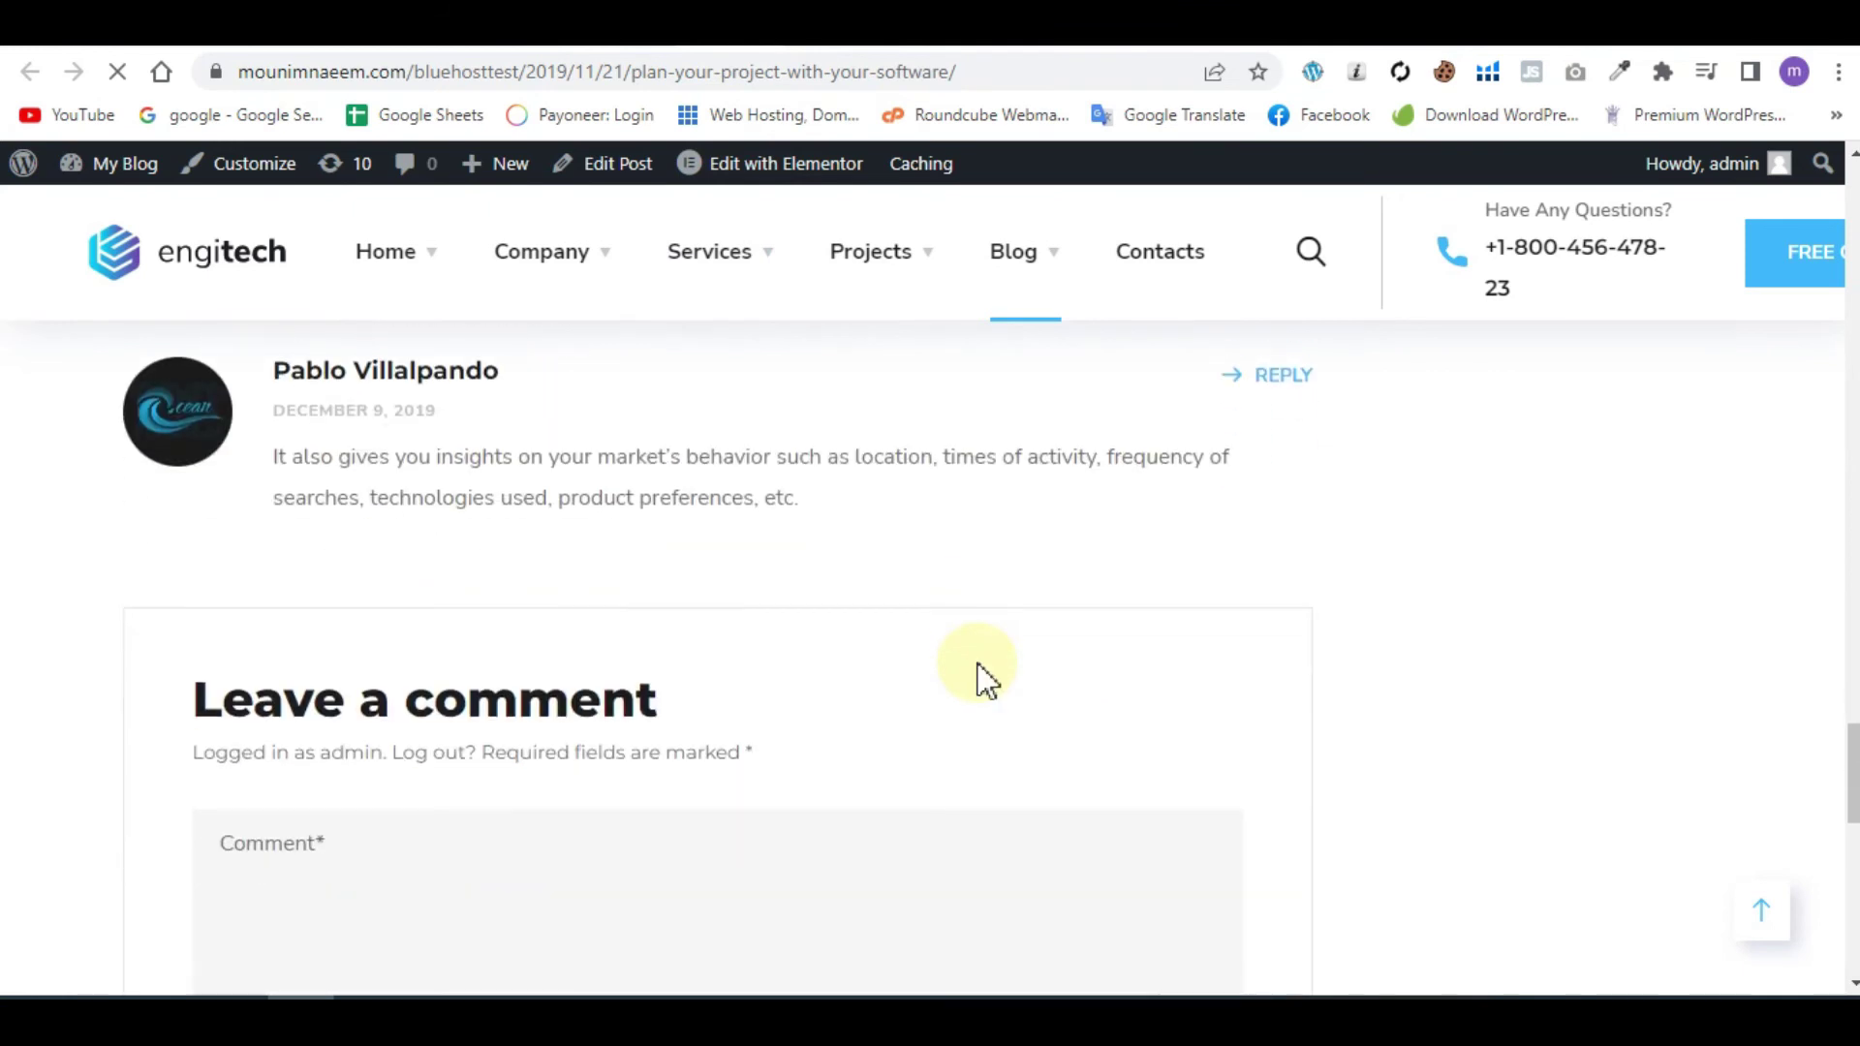
{"action": "scroll", "coordinate": [975, 660], "scroll_direction": "down", "scroll_amount": 8}
{"action": "scroll", "coordinate": [974, 660], "scroll_direction": "up", "scroll_amount": 2}
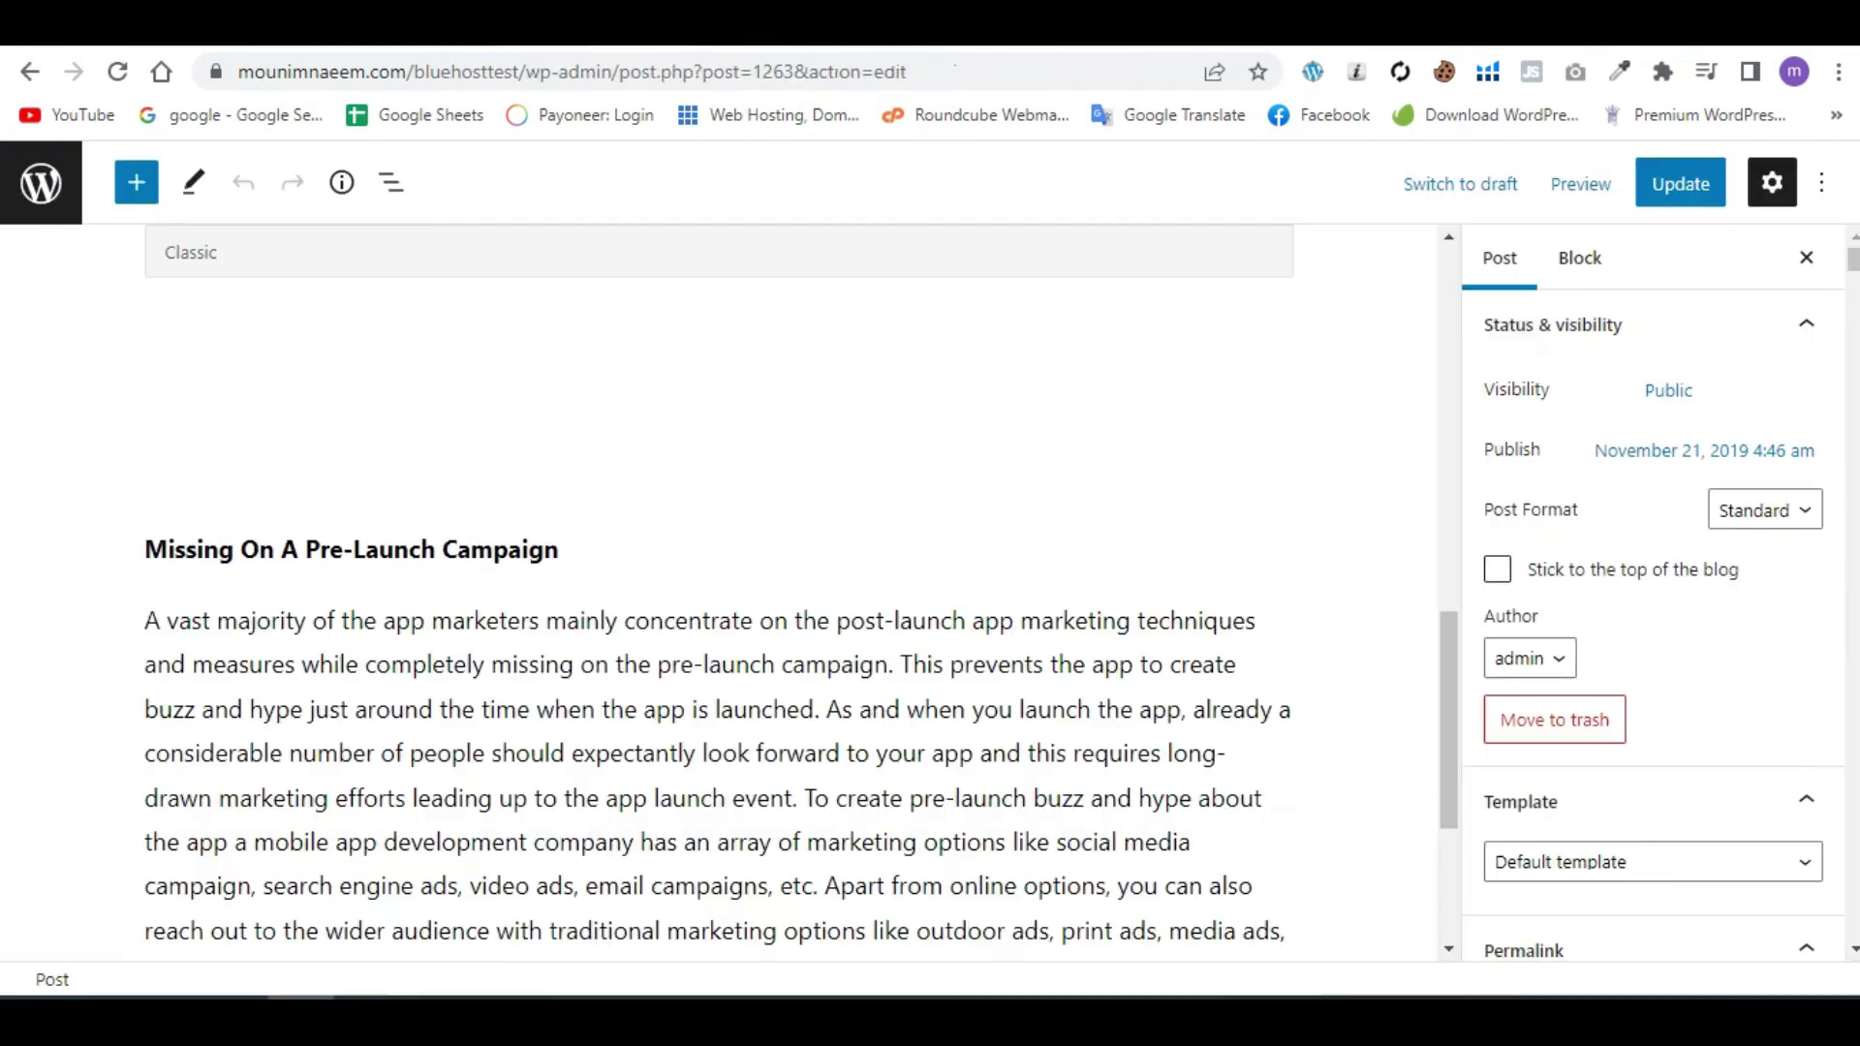
Step: Insert a Shortcode block holding [table id=2 /] after the post's last paragraph
{"action": "scroll", "coordinate": [710, 599], "scroll_direction": "down", "scroll_amount": 4}
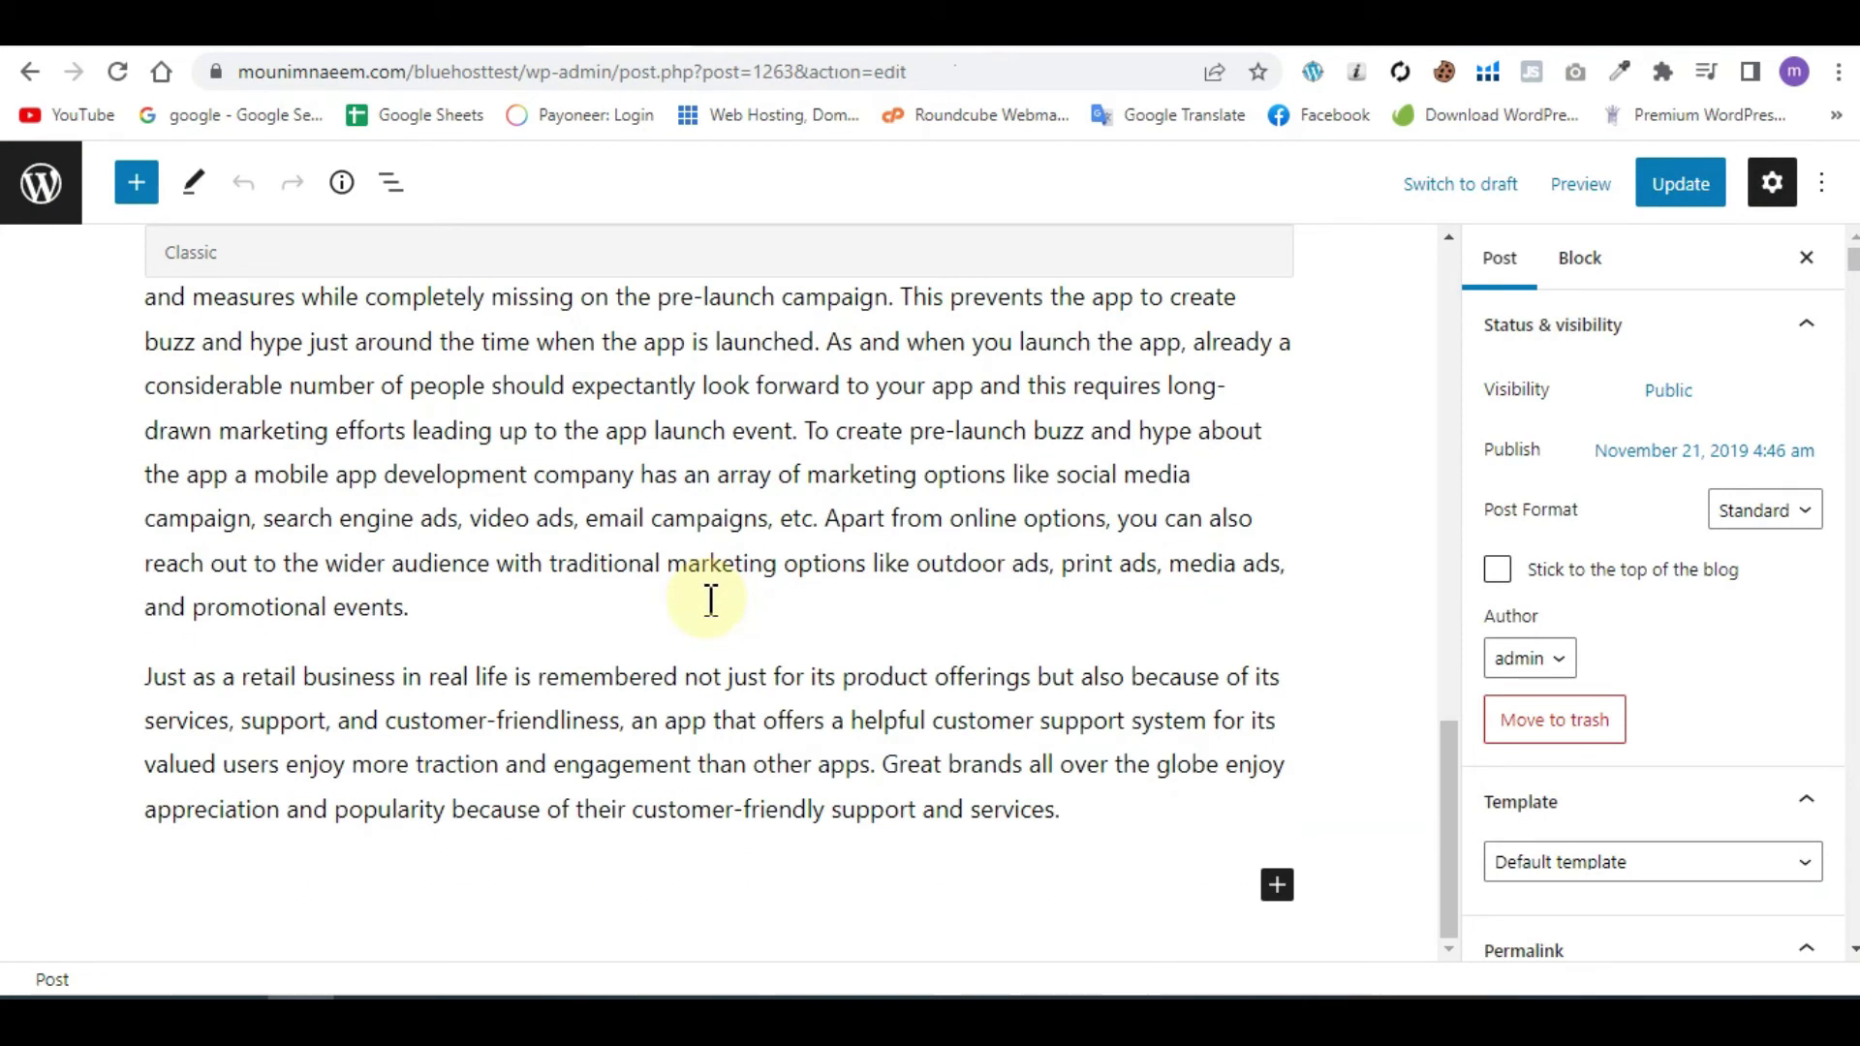
{"action": "scroll", "coordinate": [760, 528], "scroll_direction": "up", "scroll_amount": 2}
{"action": "scroll", "coordinate": [759, 528], "scroll_direction": "up", "scroll_amount": 3}
{"action": "scroll", "coordinate": [759, 528], "scroll_direction": "down", "scroll_amount": 3}
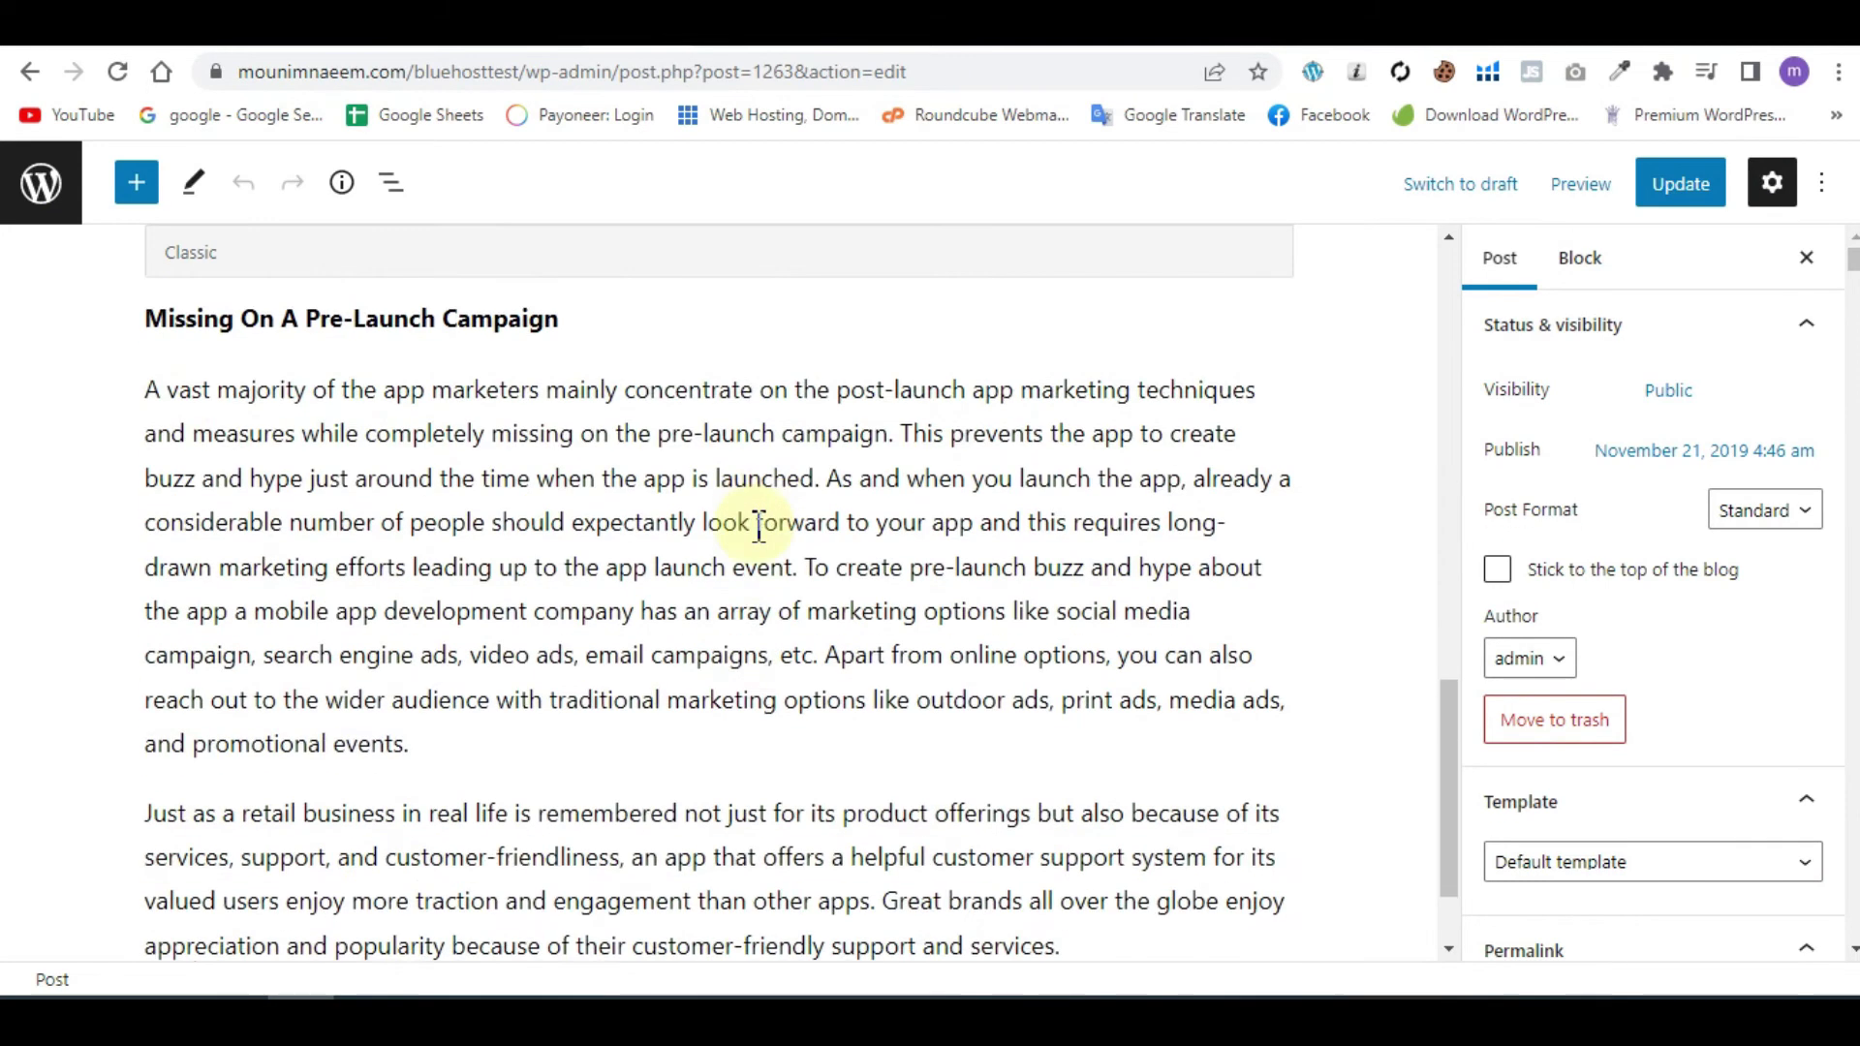
{"action": "scroll", "coordinate": [760, 528], "scroll_direction": "down", "scroll_amount": 2}
{"action": "left_click", "coordinate": [1284, 896]}
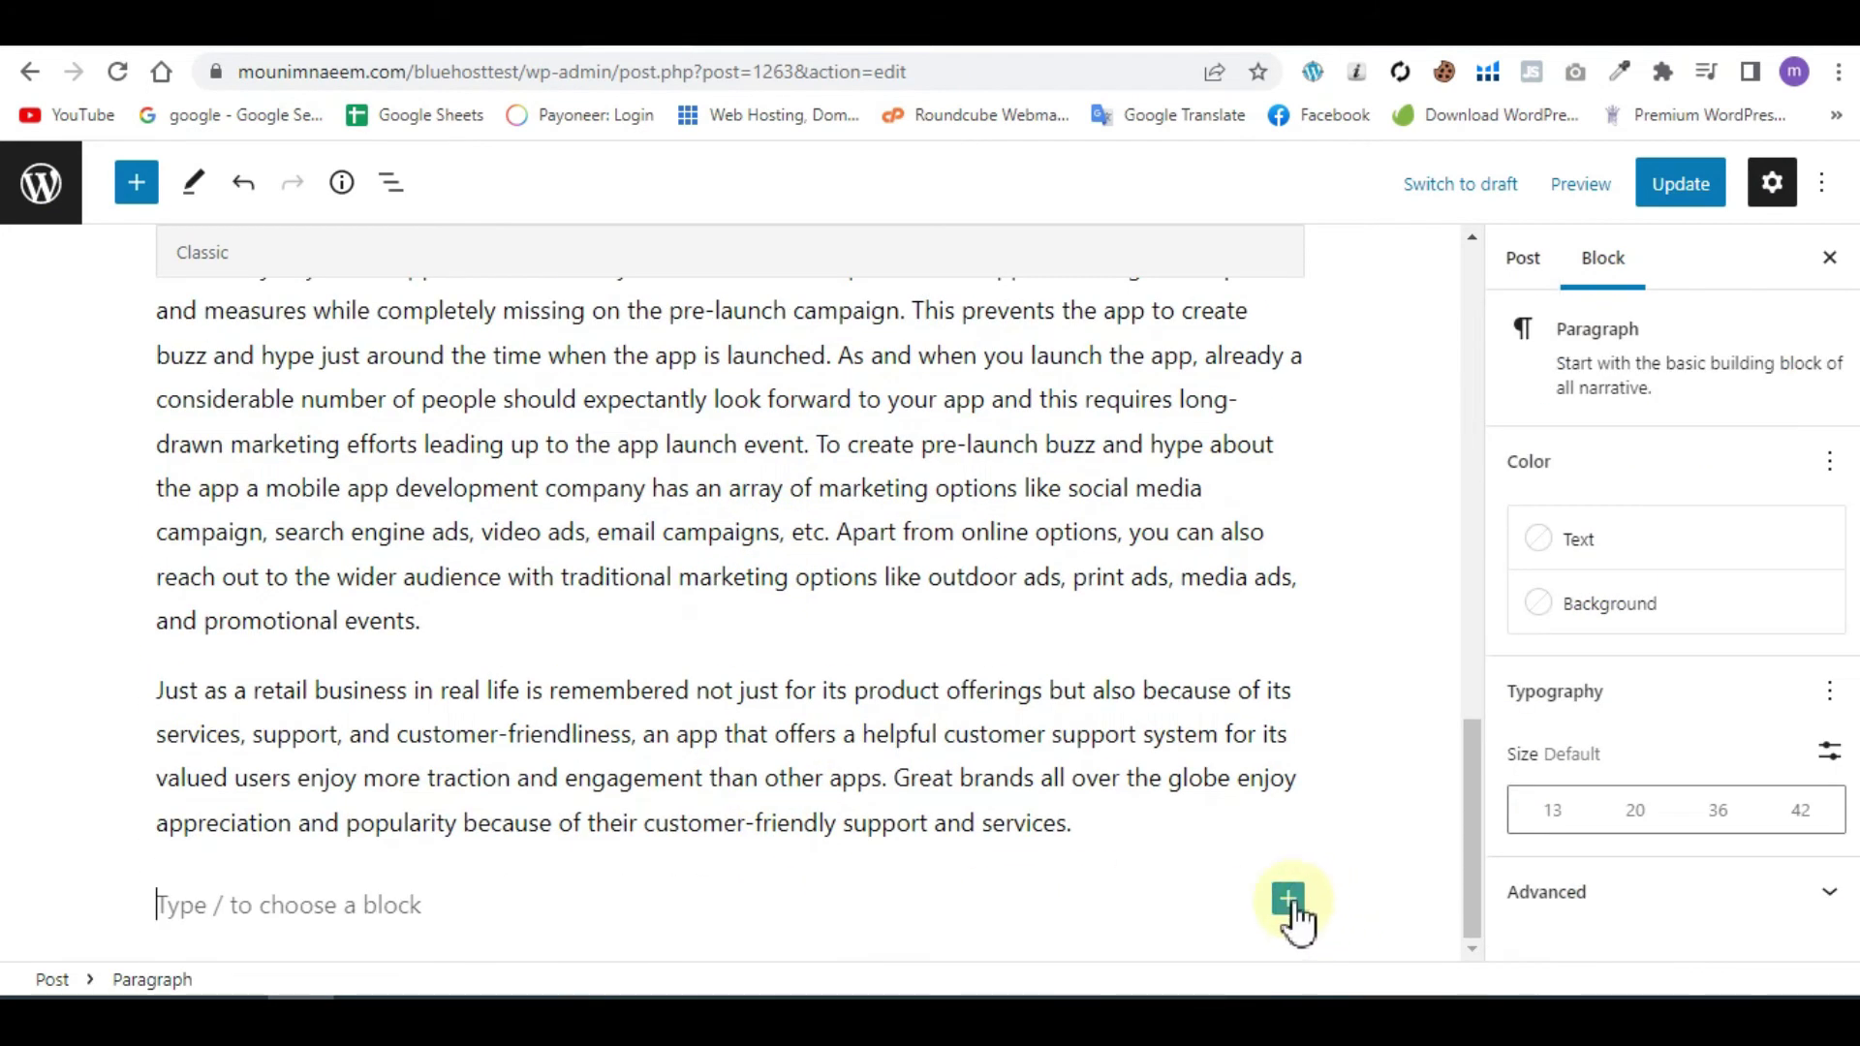
{"action": "left_click", "coordinate": [1283, 901]}
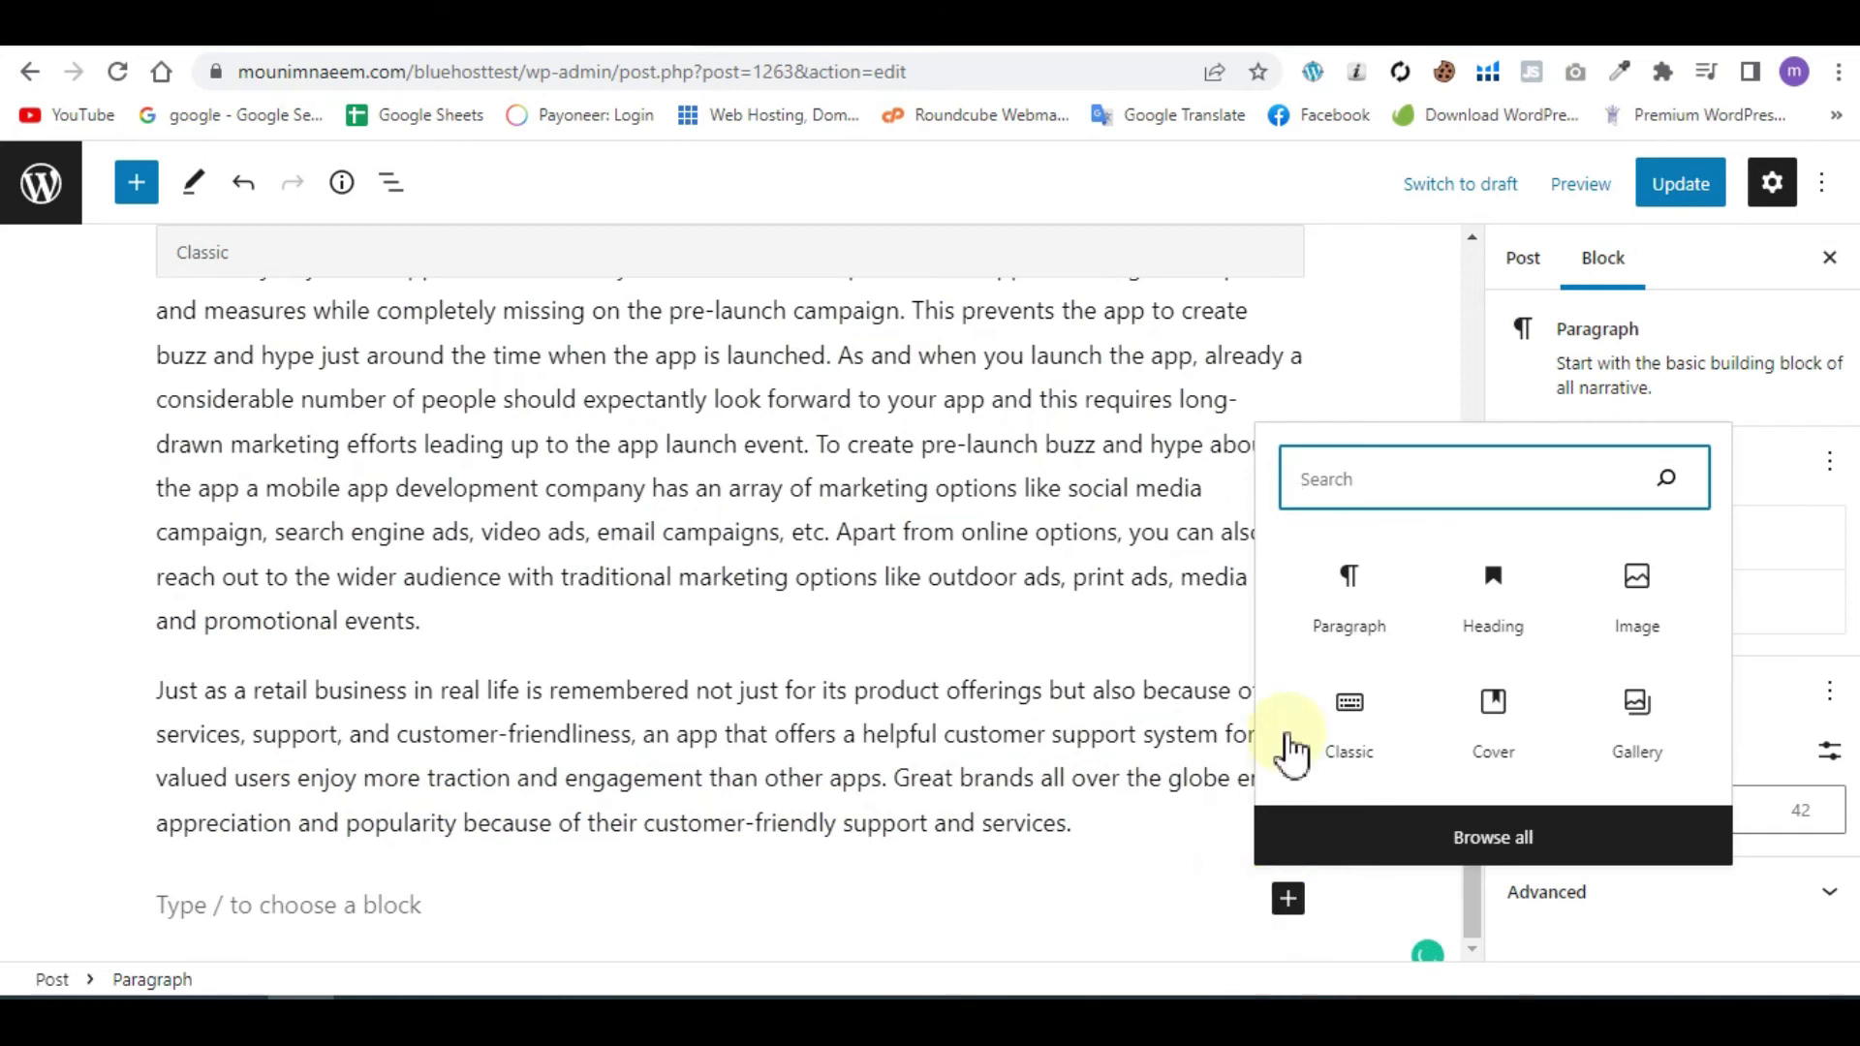
{"action": "type", "text": "sh"}
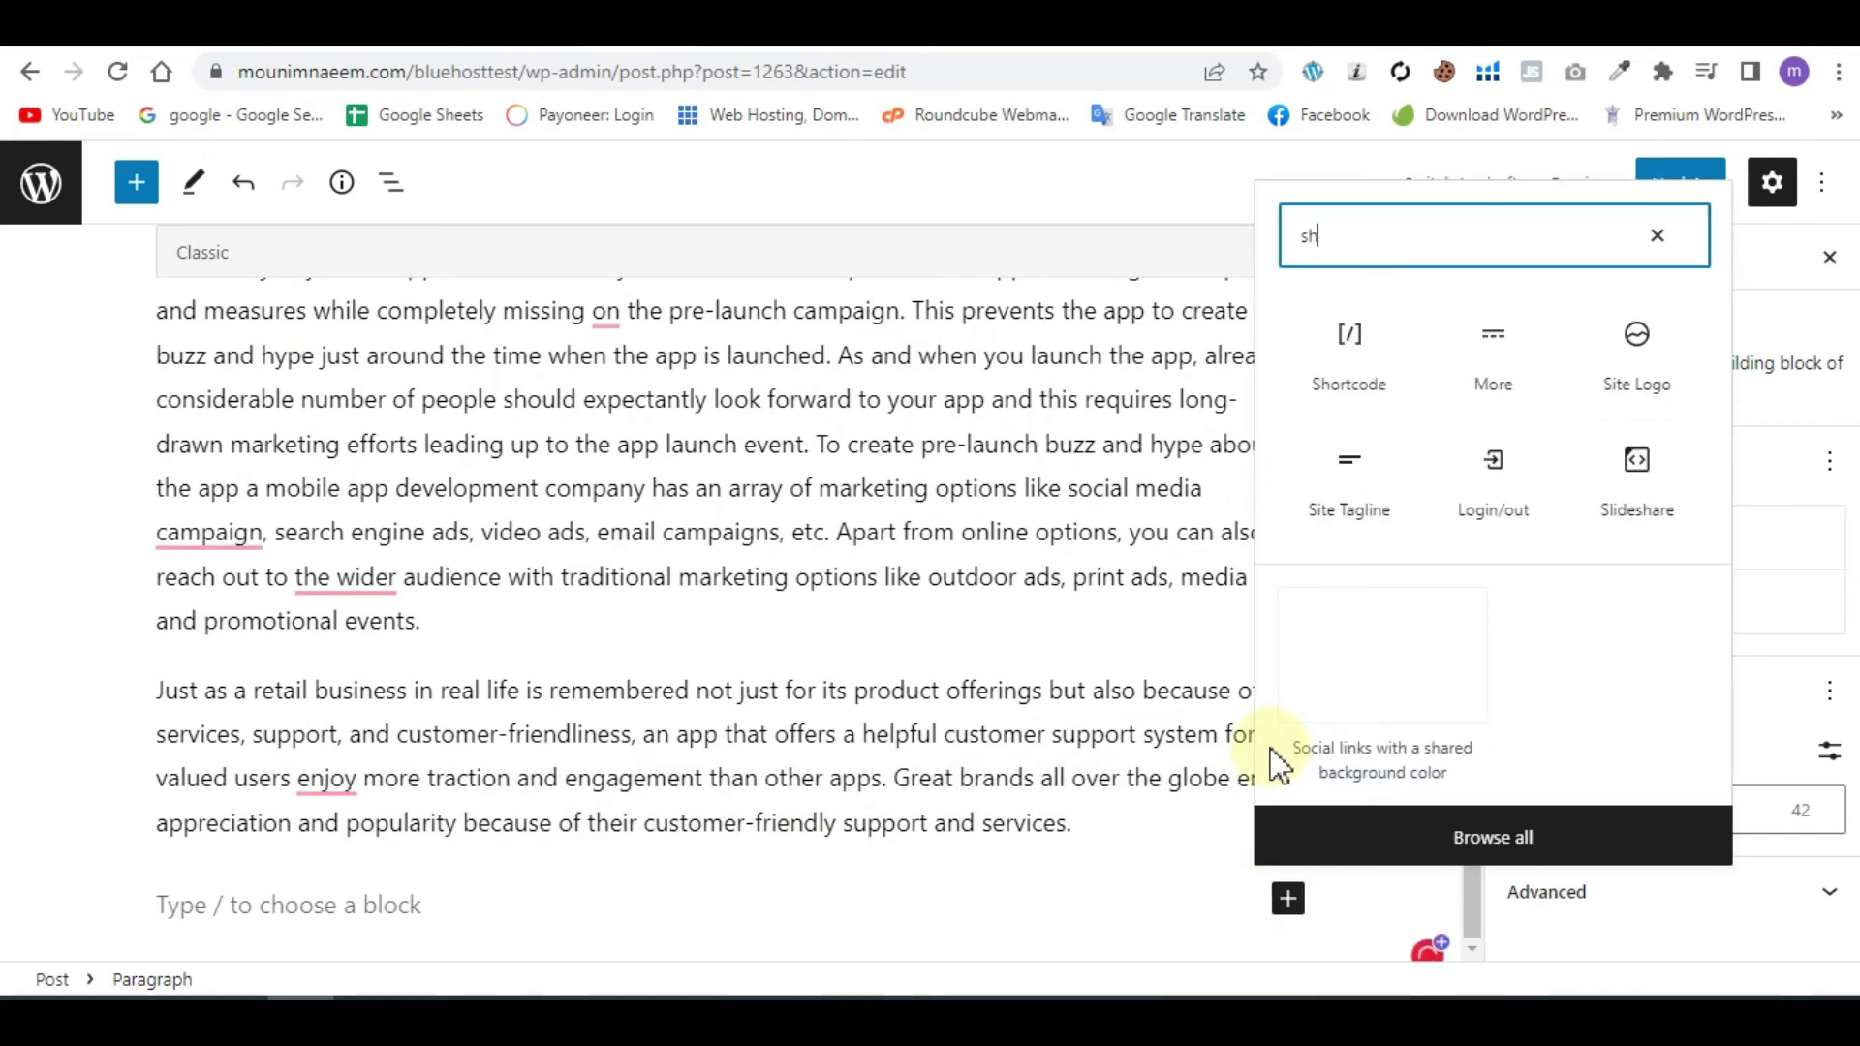
{"action": "type", "text": "o"}
{"action": "left_click", "coordinate": [1350, 547]}
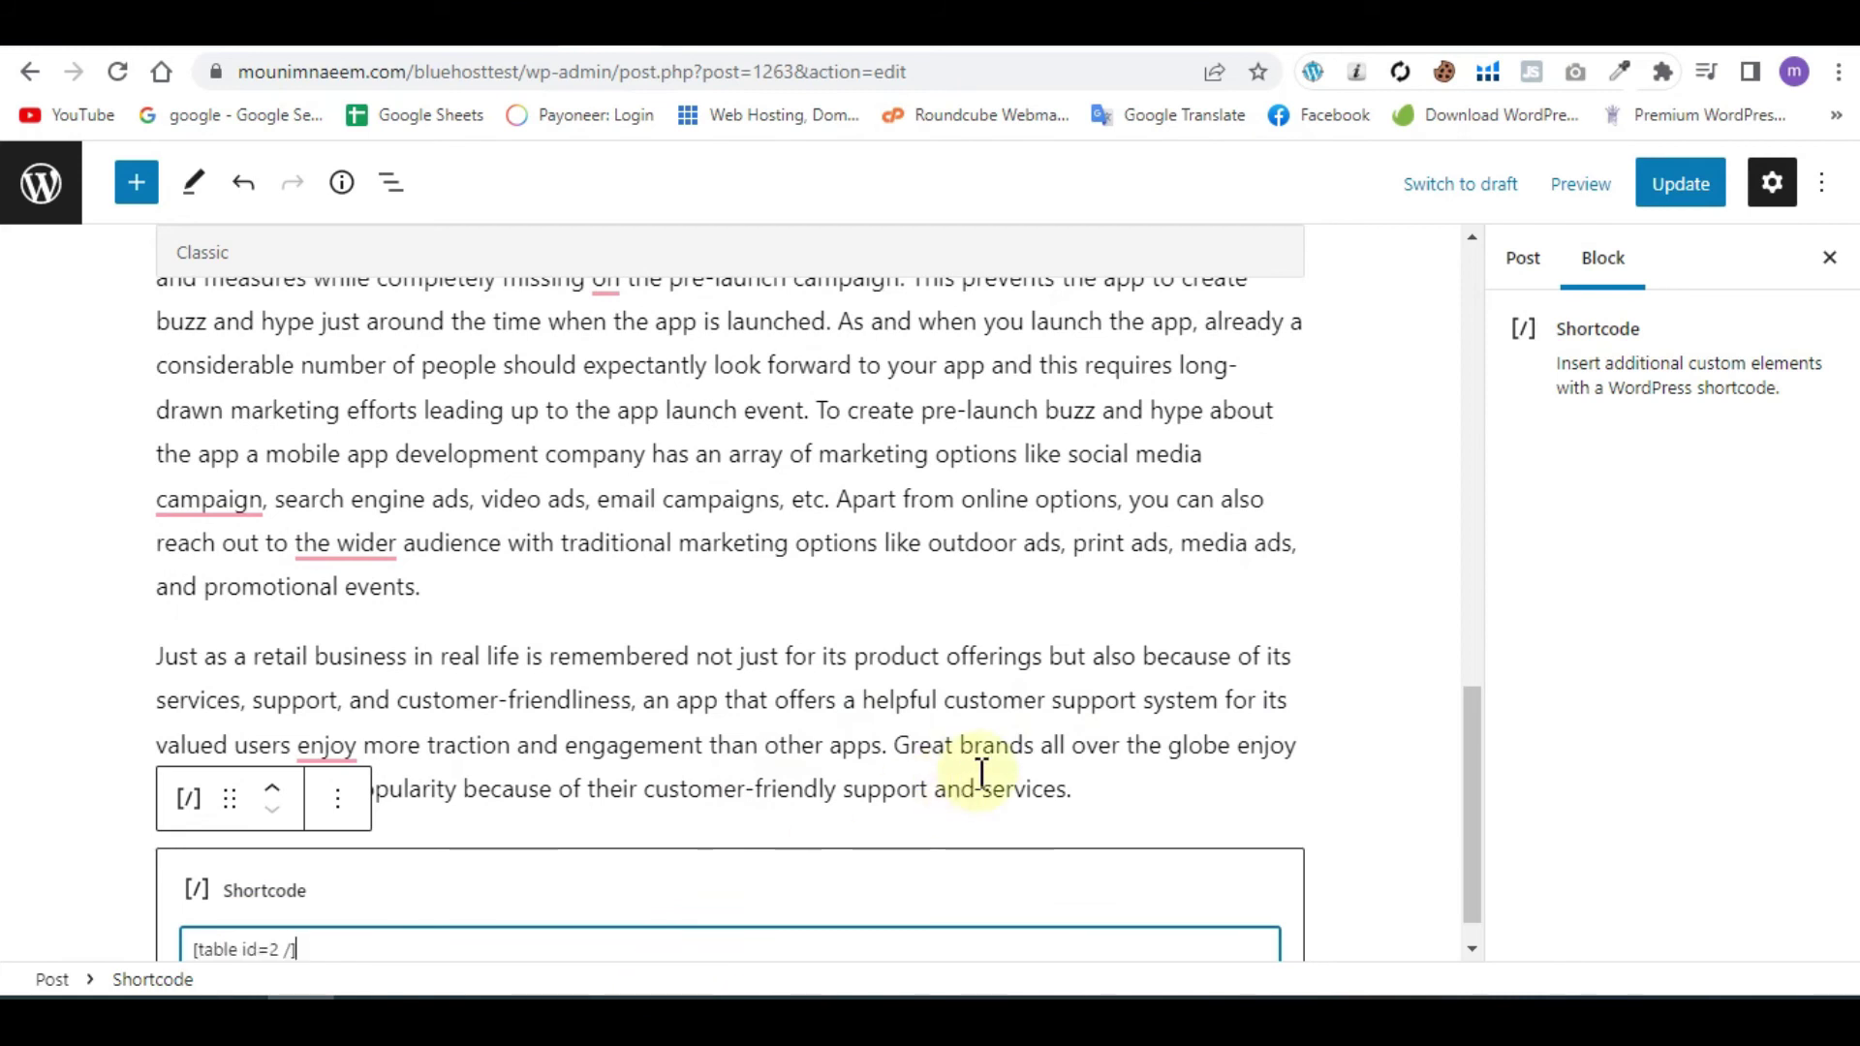
{"action": "scroll", "coordinate": [959, 785], "scroll_direction": "down", "scroll_amount": 1}
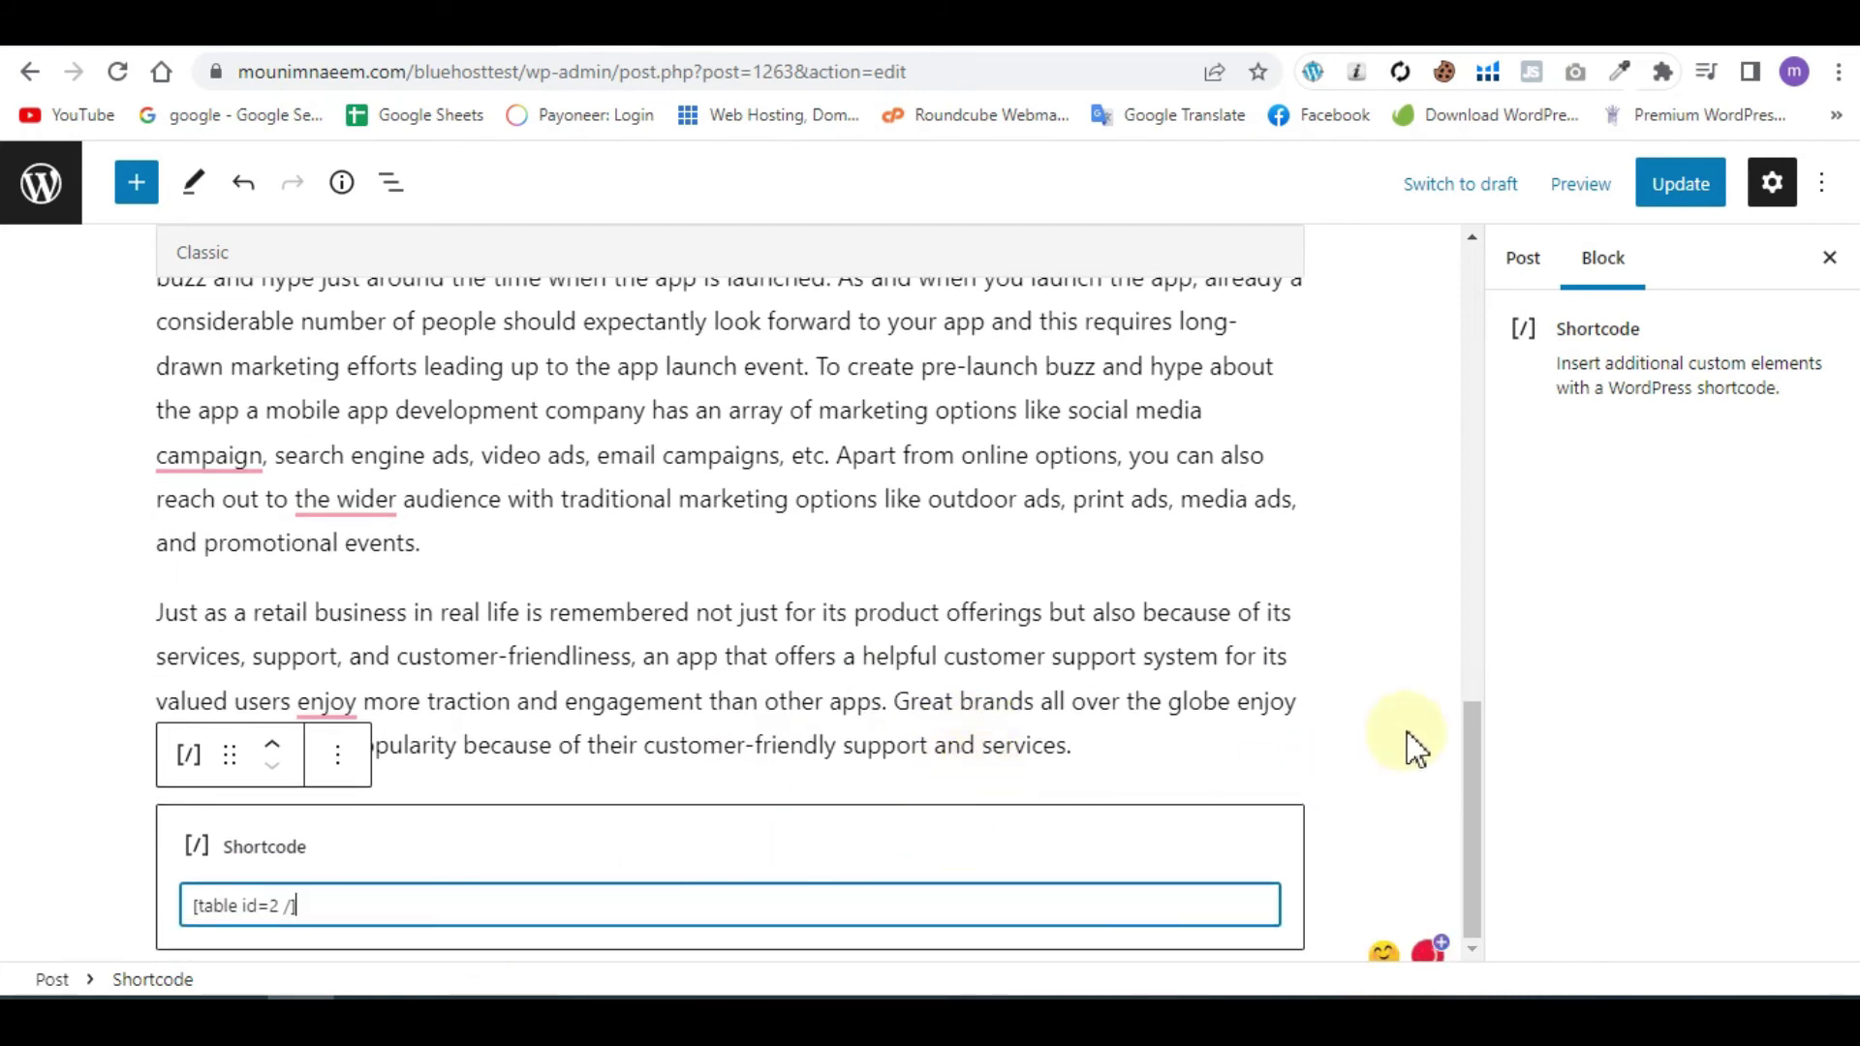
{"action": "left_click", "coordinate": [417, 945]}
Step: Update the post and reload its live page to show the table
{"action": "left_click", "coordinate": [1682, 186]}
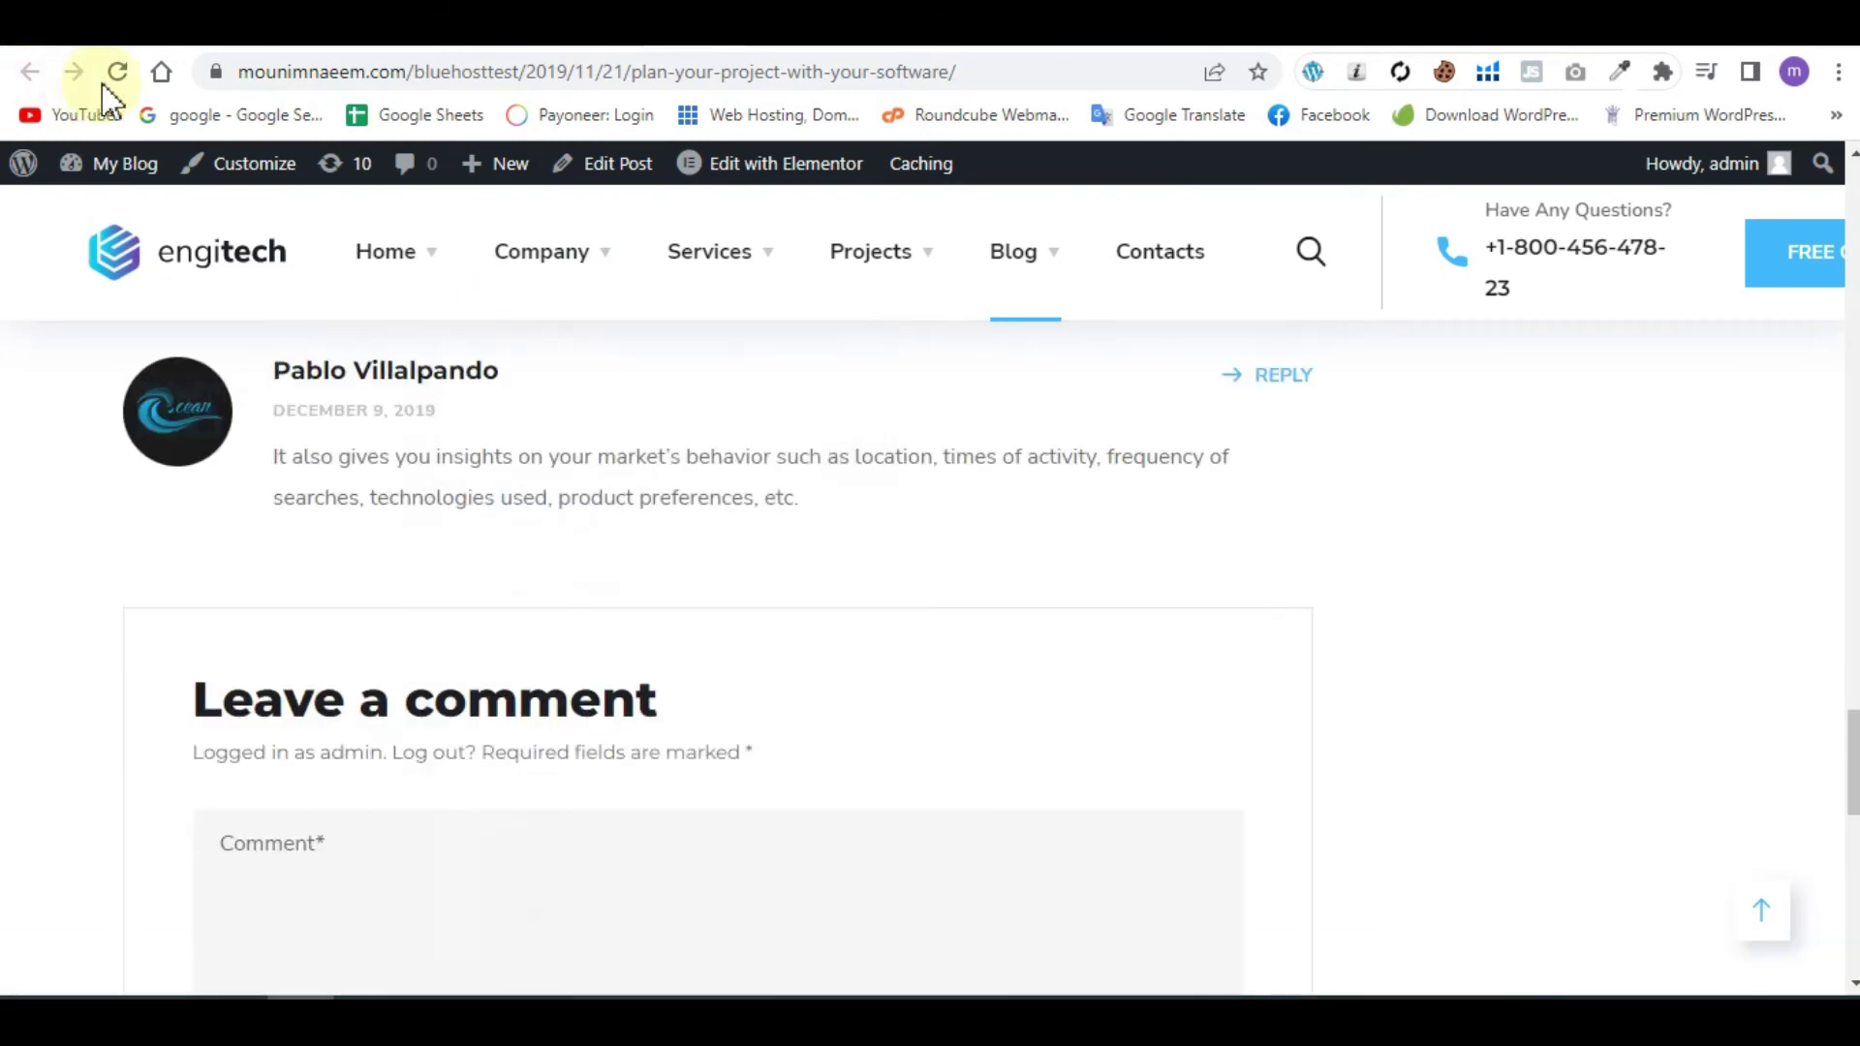
{"action": "left_click", "coordinate": [132, 71]}
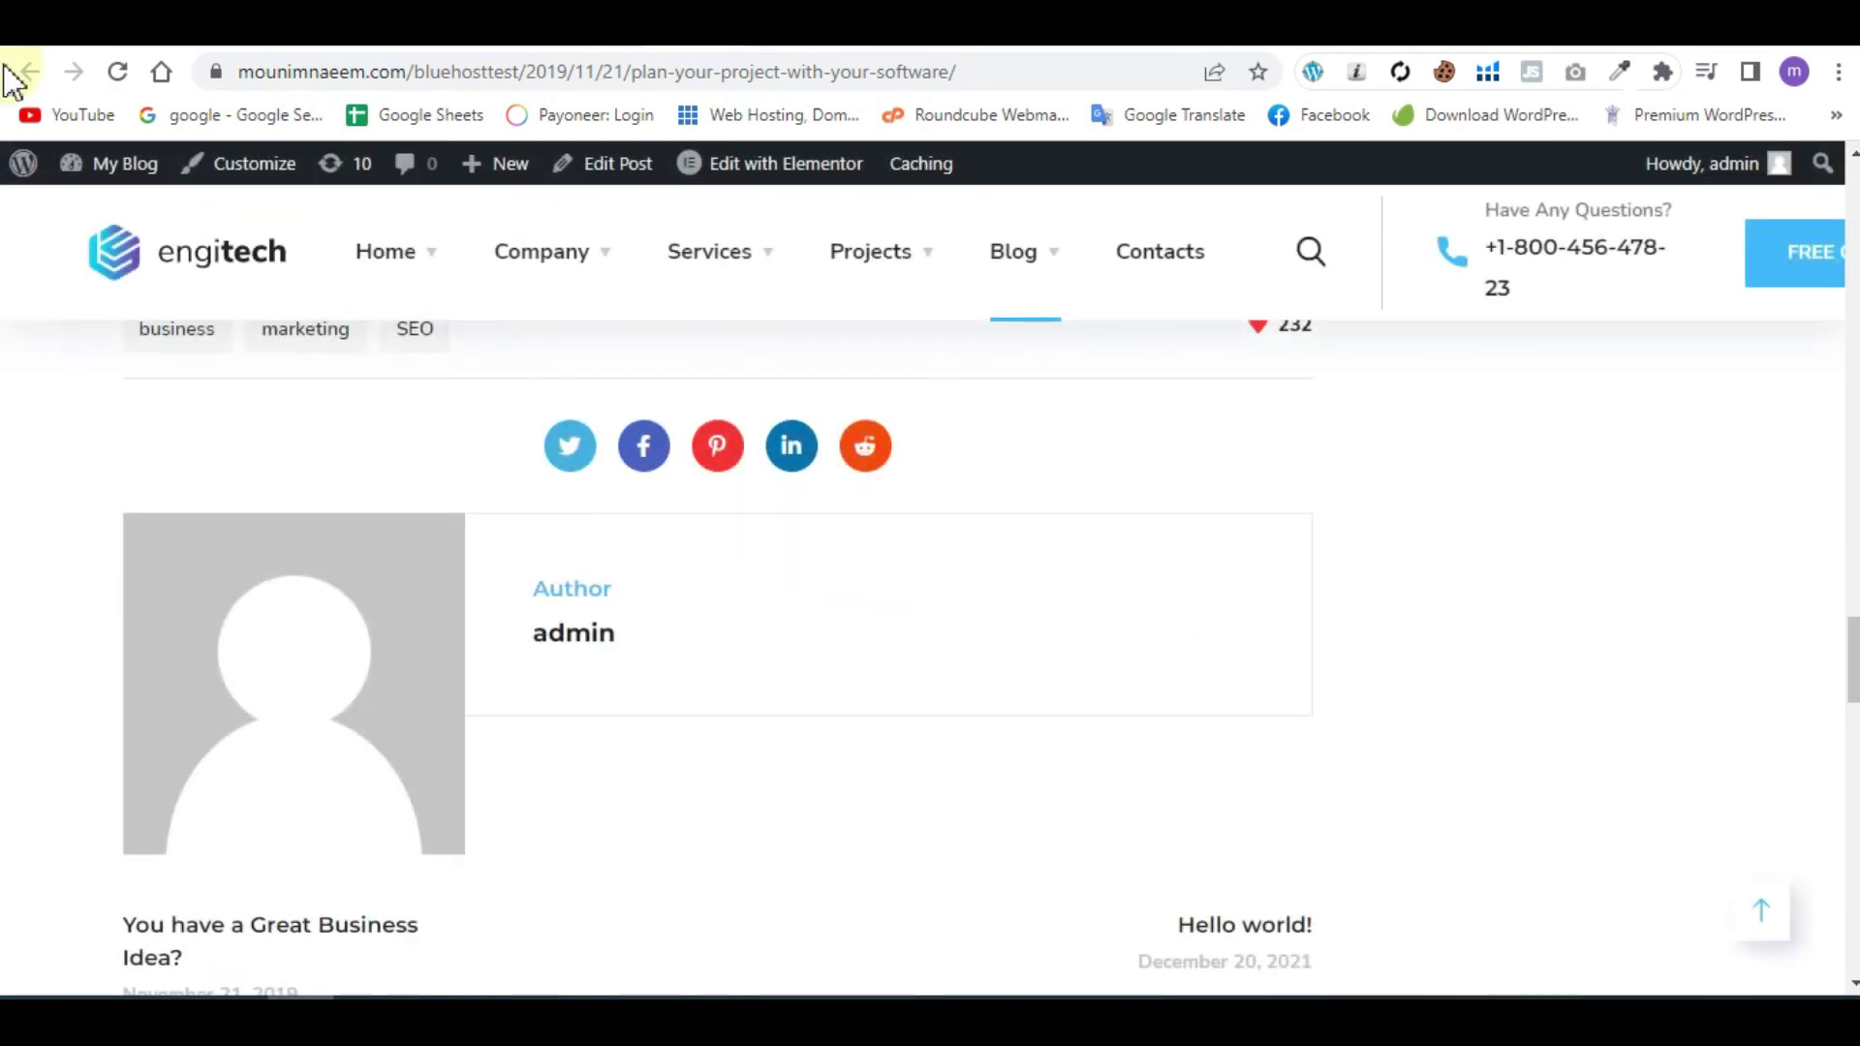
Step: Set the embedded table's 'Show entries' dropdown to 50 on the live post
{"action": "scroll", "coordinate": [928, 659], "scroll_direction": "up", "scroll_amount": 5}
{"action": "scroll", "coordinate": [872, 591], "scroll_direction": "up", "scroll_amount": 5}
{"action": "scroll", "coordinate": [860, 581], "scroll_direction": "down", "scroll_amount": 1}
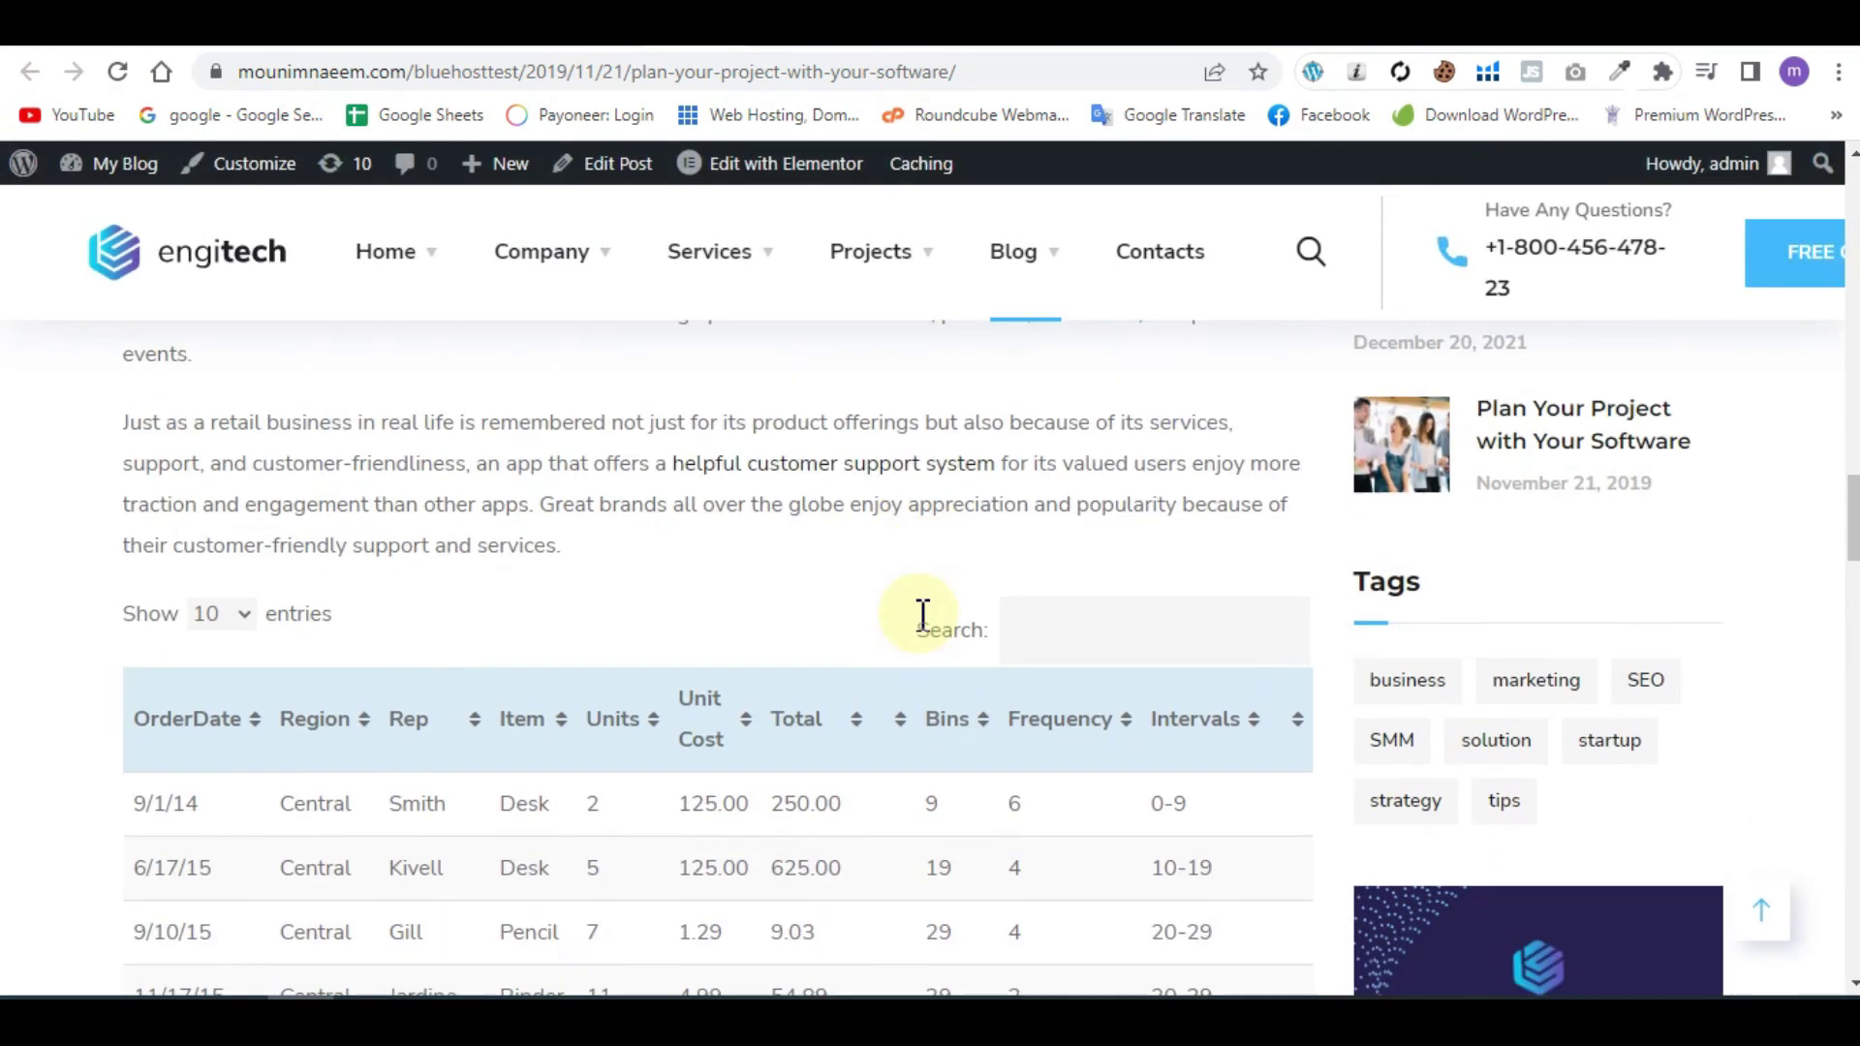
{"action": "scroll", "coordinate": [860, 581], "scroll_direction": "down", "scroll_amount": 3}
{"action": "scroll", "coordinate": [877, 668], "scroll_direction": "down", "scroll_amount": 3}
{"action": "scroll", "coordinate": [873, 673], "scroll_direction": "down", "scroll_amount": 2}
{"action": "scroll", "coordinate": [345, 703], "scroll_direction": "down", "scroll_amount": 1}
{"action": "scroll", "coordinate": [340, 678], "scroll_direction": "up", "scroll_amount": 1}
{"action": "scroll", "coordinate": [341, 675], "scroll_direction": "down", "scroll_amount": 1}
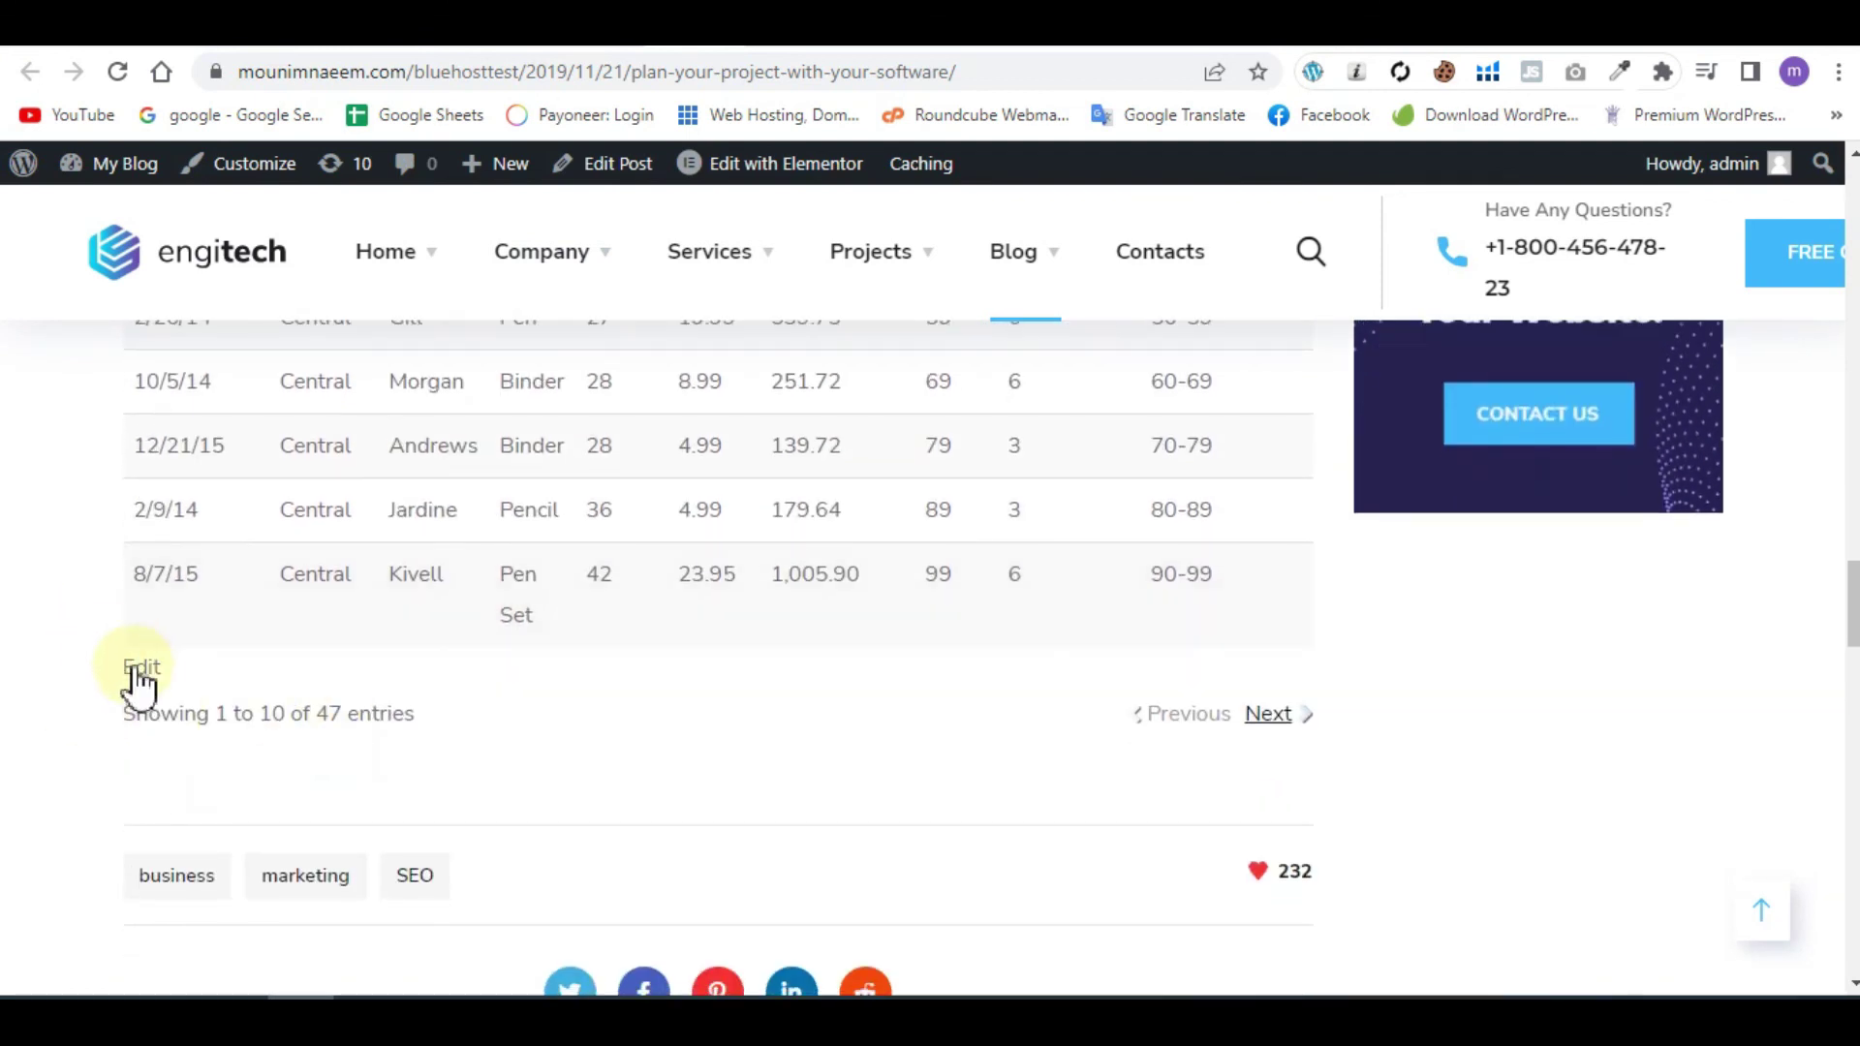
{"action": "scroll", "coordinate": [872, 722], "scroll_direction": "down", "scroll_amount": 1}
{"action": "scroll", "coordinate": [1260, 736], "scroll_direction": "up", "scroll_amount": 3}
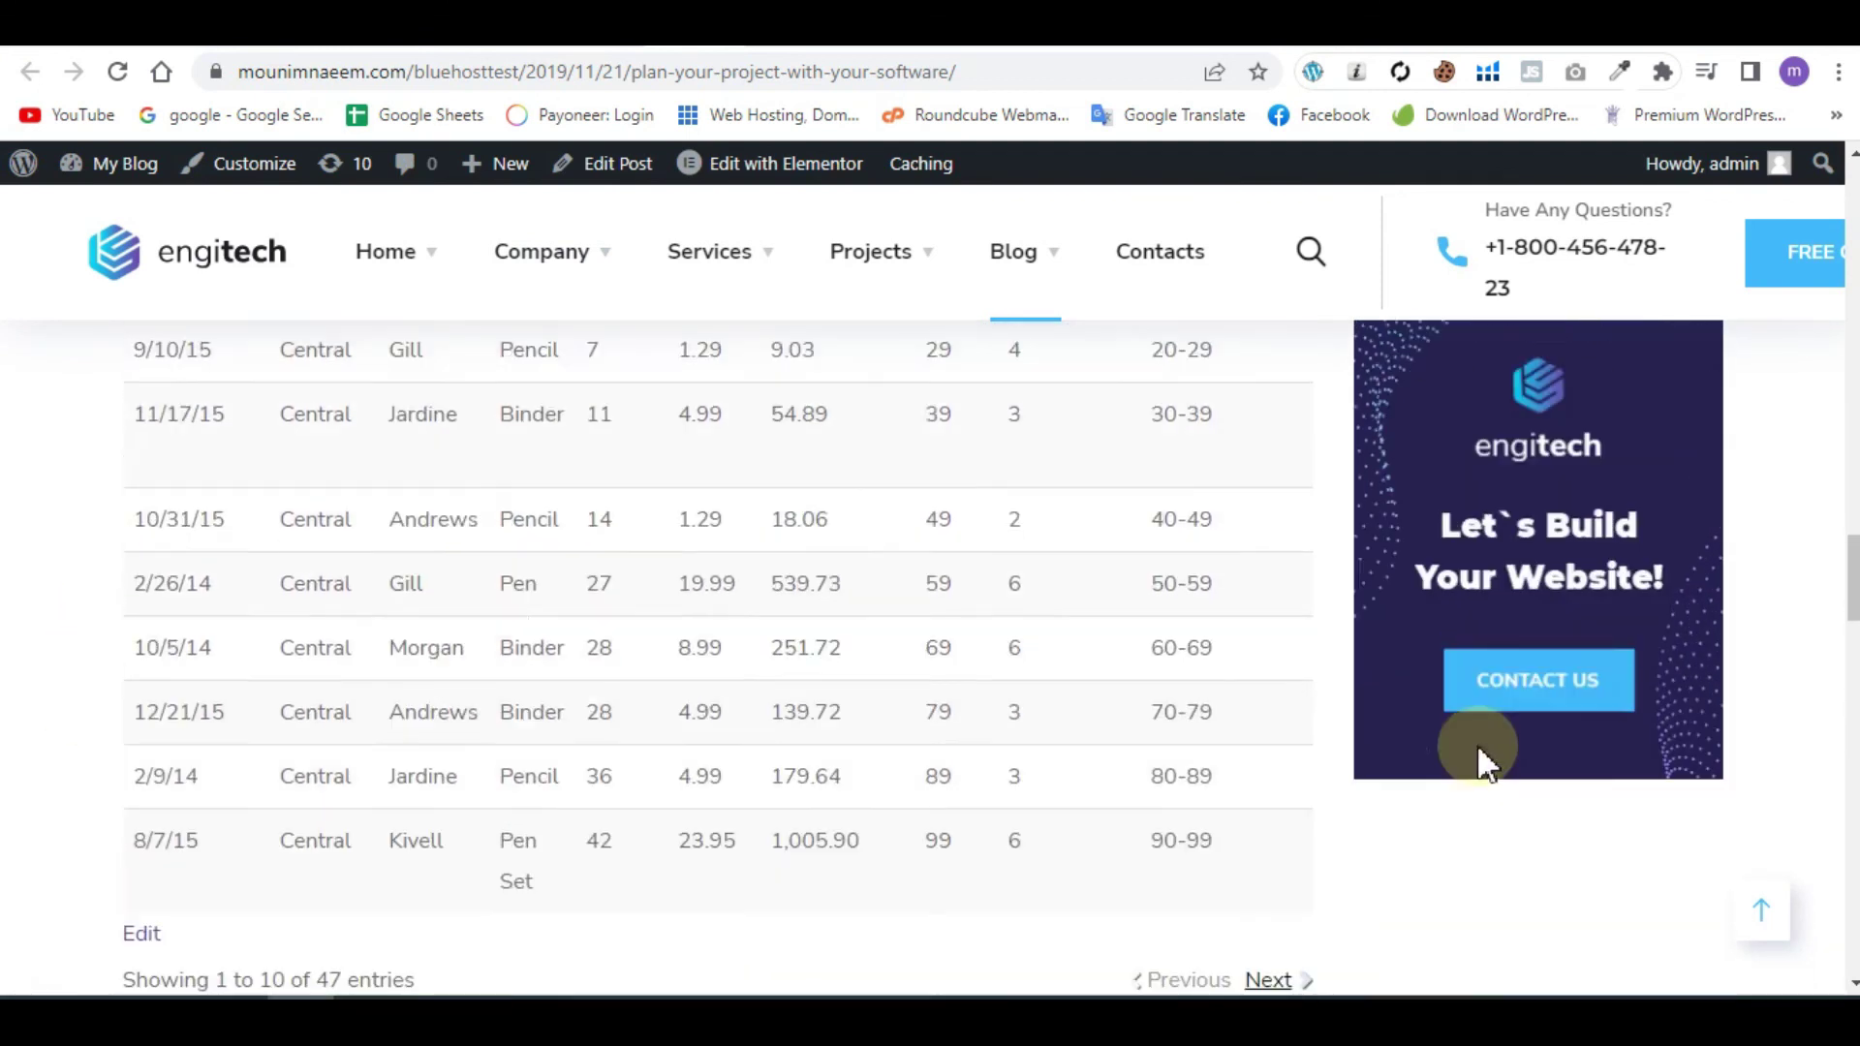
{"action": "scroll", "coordinate": [1065, 707], "scroll_direction": "up", "scroll_amount": 3}
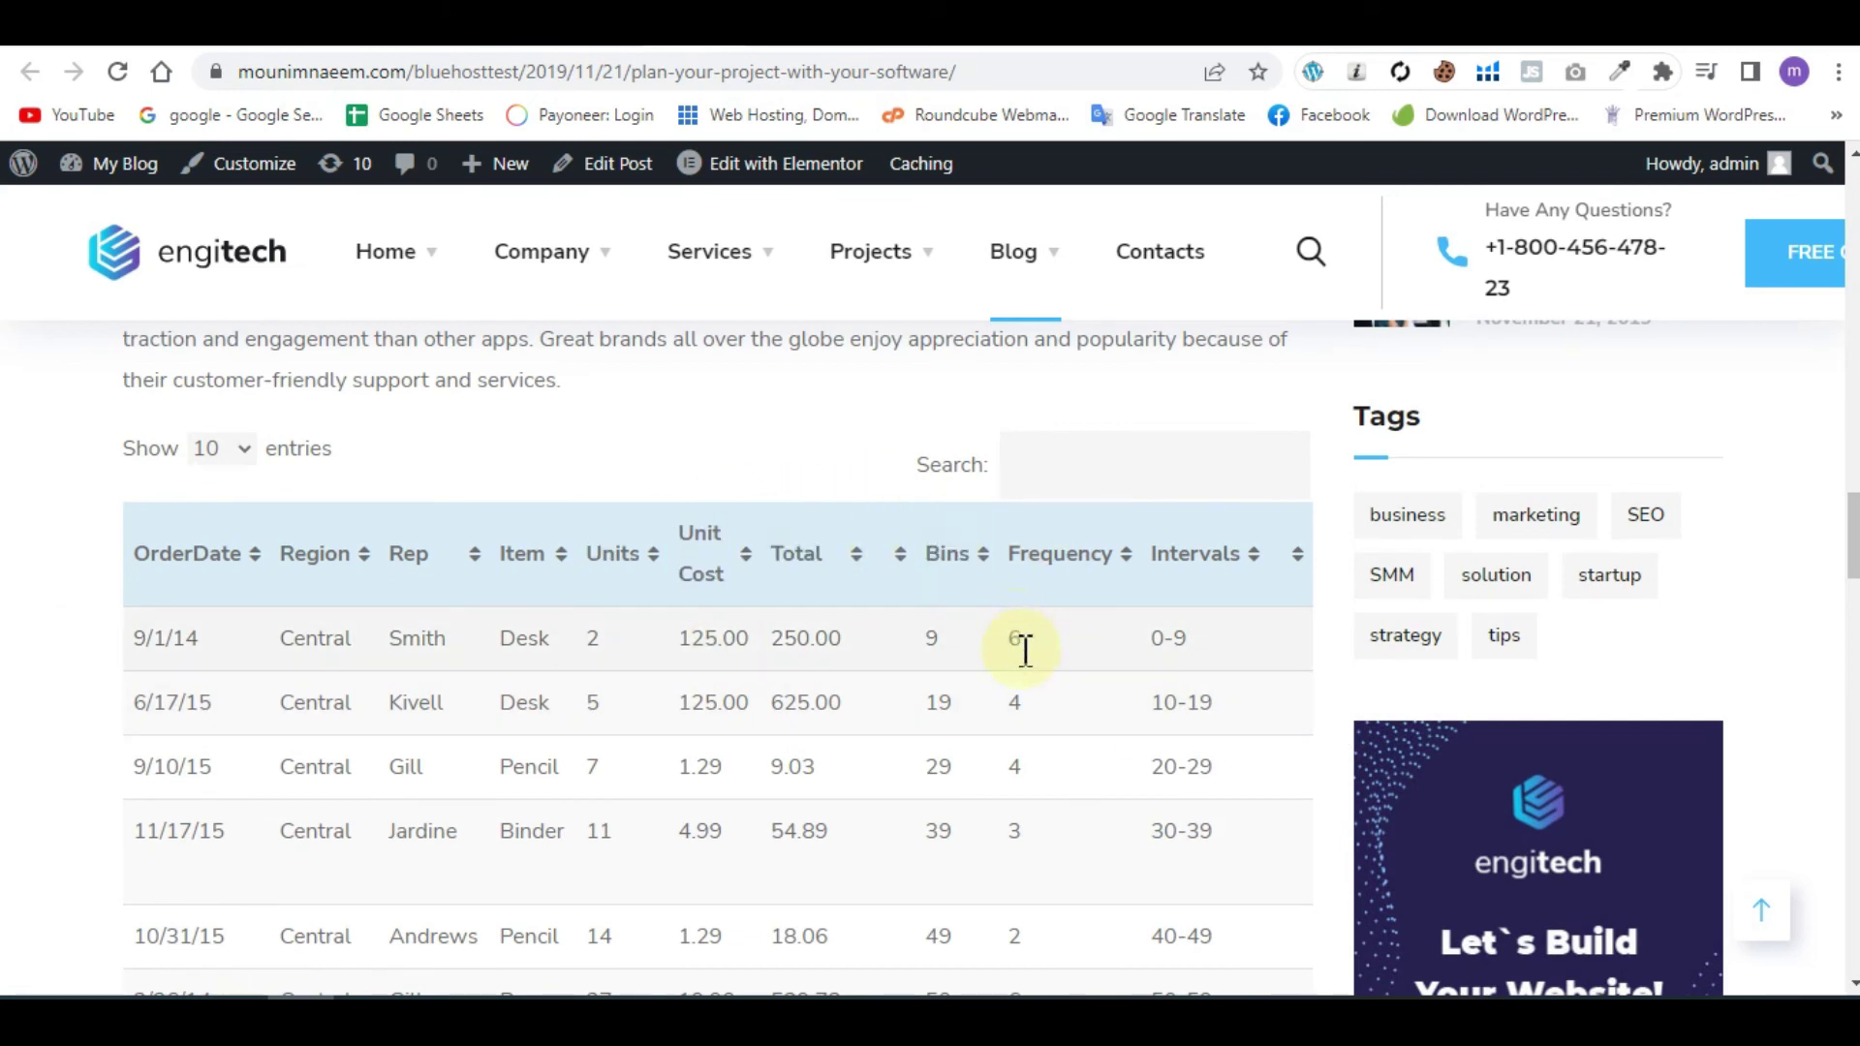
{"action": "scroll", "coordinate": [1012, 698], "scroll_direction": "down", "scroll_amount": 2}
{"action": "scroll", "coordinate": [269, 562], "scroll_direction": "up", "scroll_amount": 3}
{"action": "left_click", "coordinate": [256, 595]}
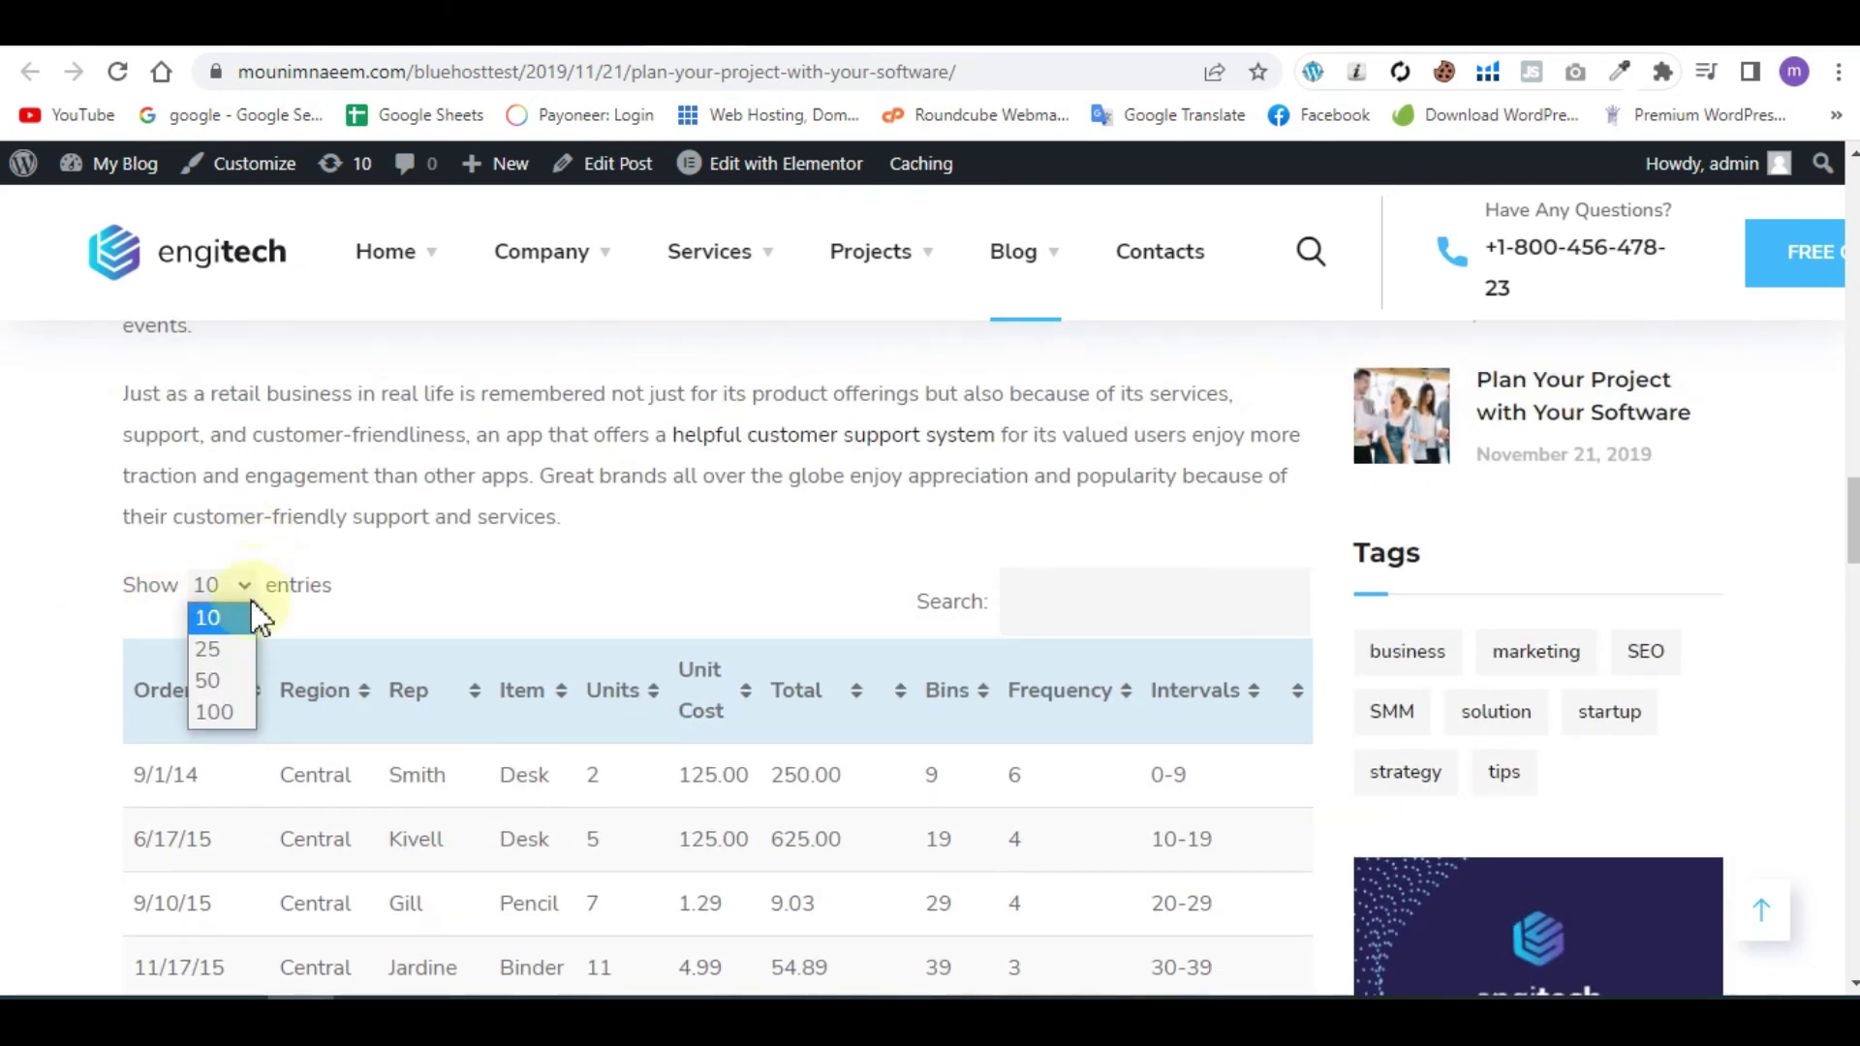
{"action": "left_click", "coordinate": [218, 677]}
Step: Scroll through all 47 sales-order entries now listed on one page
{"action": "scroll", "coordinate": [676, 722], "scroll_direction": "down", "scroll_amount": 4}
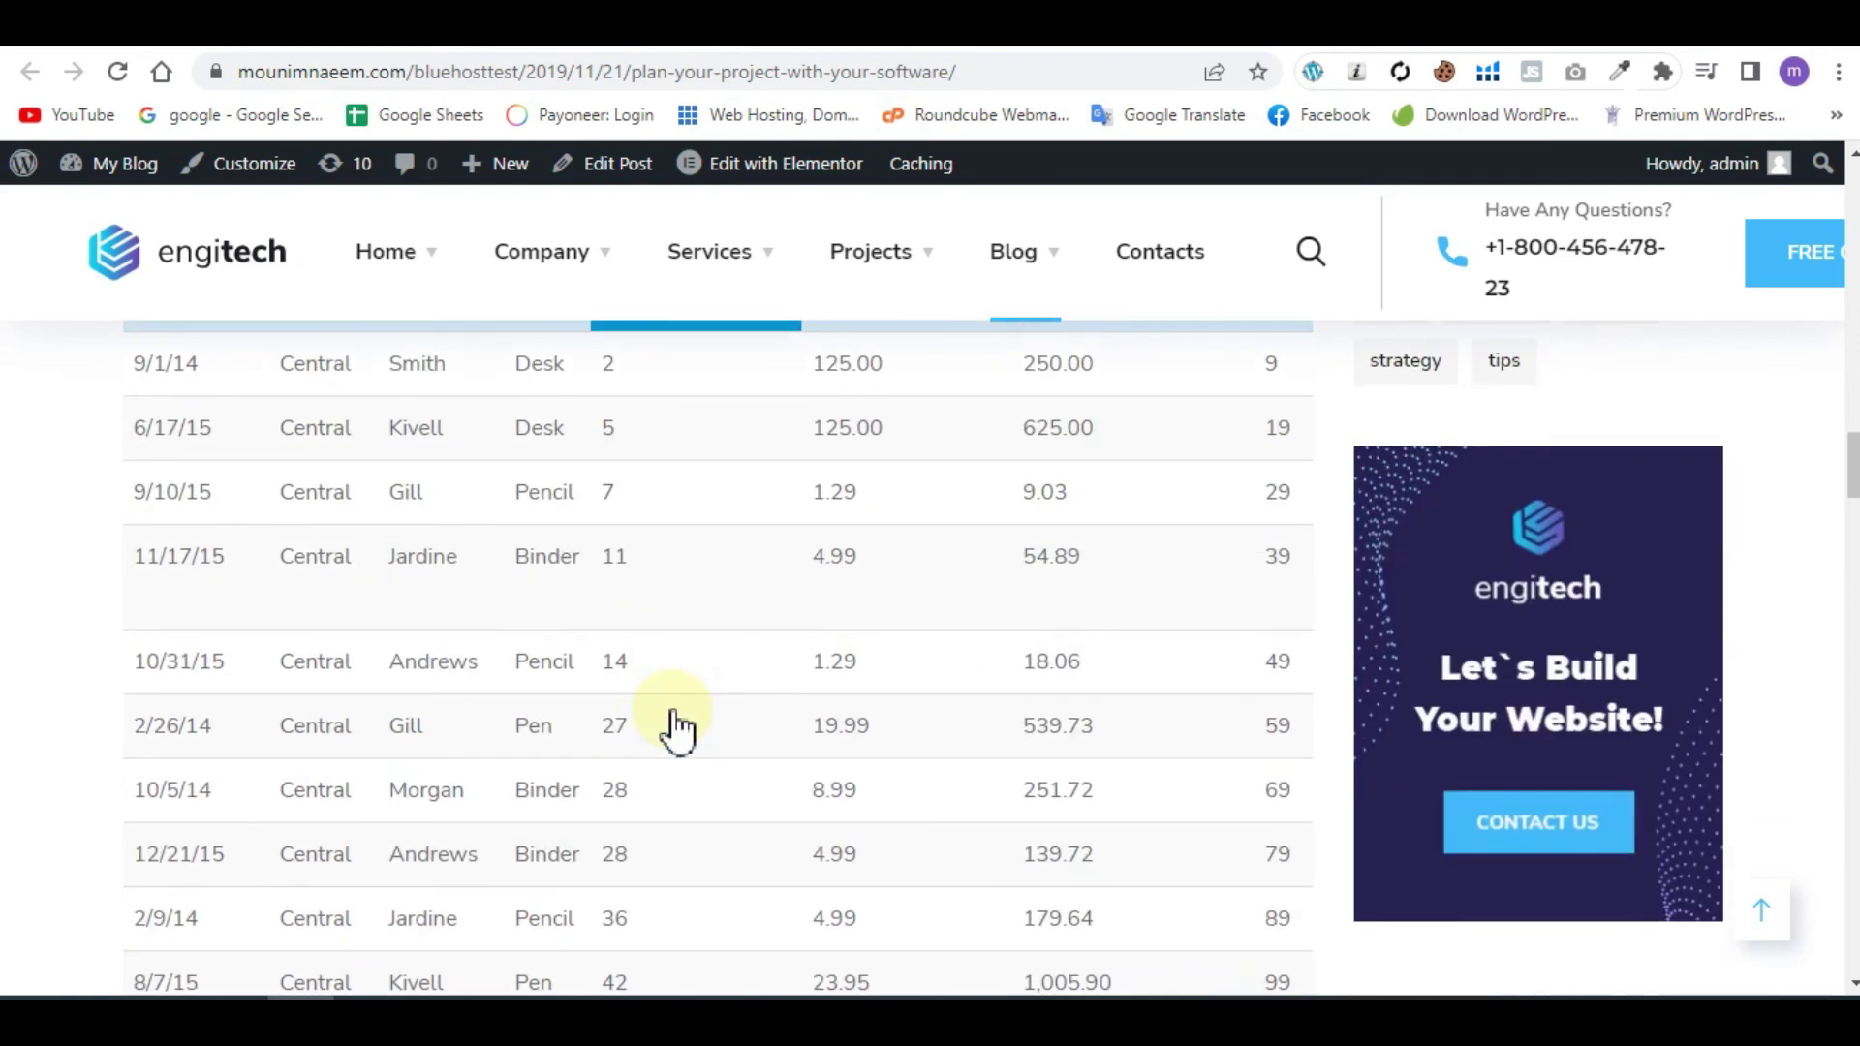
{"action": "scroll", "coordinate": [675, 724], "scroll_direction": "down", "scroll_amount": 3}
{"action": "scroll", "coordinate": [675, 726], "scroll_direction": "down", "scroll_amount": 3}
{"action": "scroll", "coordinate": [678, 726], "scroll_direction": "down", "scroll_amount": 5}
{"action": "scroll", "coordinate": [674, 717], "scroll_direction": "down", "scroll_amount": 4}
{"action": "scroll", "coordinate": [674, 717], "scroll_direction": "down", "scroll_amount": 4}
{"action": "scroll", "coordinate": [674, 717], "scroll_direction": "down", "scroll_amount": 4}
{"action": "scroll", "coordinate": [673, 717], "scroll_direction": "down", "scroll_amount": 4}
{"action": "scroll", "coordinate": [672, 711], "scroll_direction": "up", "scroll_amount": 1}
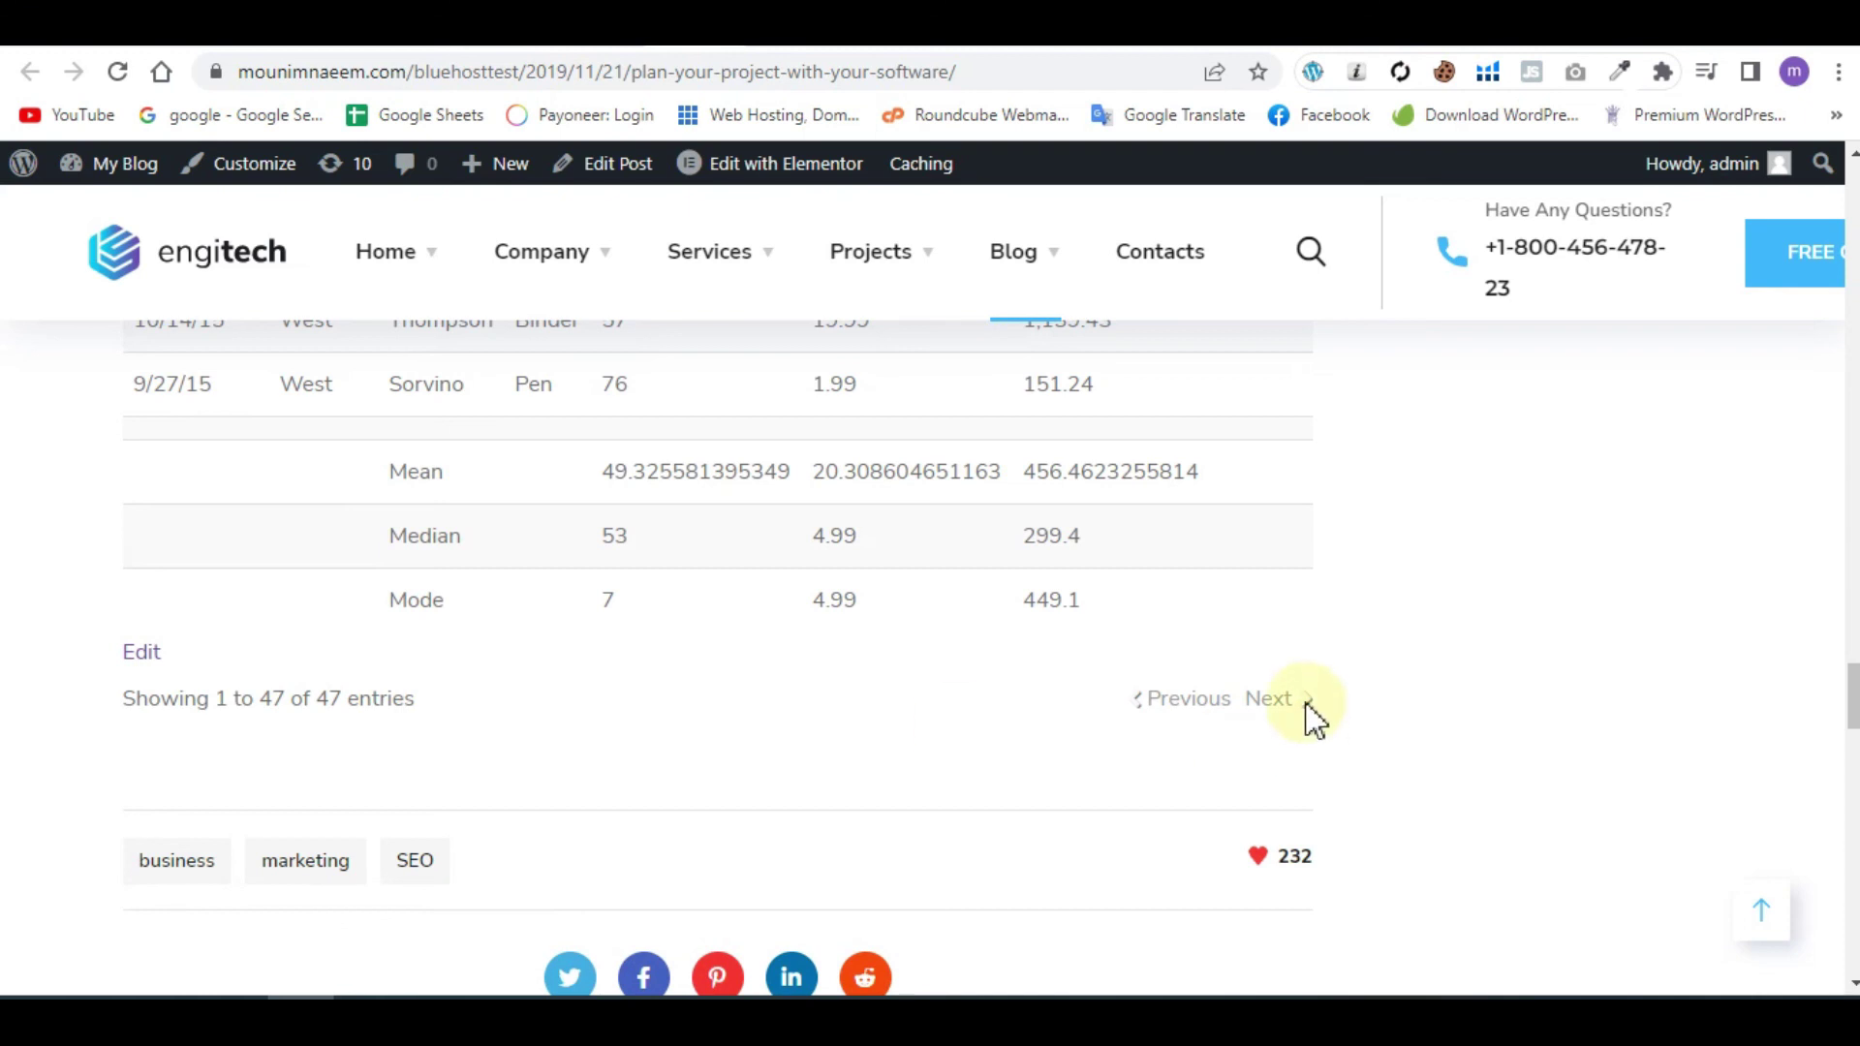
{"action": "scroll", "coordinate": [601, 714], "scroll_direction": "up", "scroll_amount": 1}
{"action": "scroll", "coordinate": [601, 714], "scroll_direction": "up", "scroll_amount": 3}
{"action": "scroll", "coordinate": [602, 714], "scroll_direction": "up", "scroll_amount": 3}
{"action": "scroll", "coordinate": [608, 702], "scroll_direction": "up", "scroll_amount": 3}
{"action": "scroll", "coordinate": [608, 702], "scroll_direction": "up", "scroll_amount": 5}
{"action": "scroll", "coordinate": [608, 703], "scroll_direction": "up", "scroll_amount": 4}
{"action": "scroll", "coordinate": [608, 702], "scroll_direction": "up", "scroll_amount": 1}
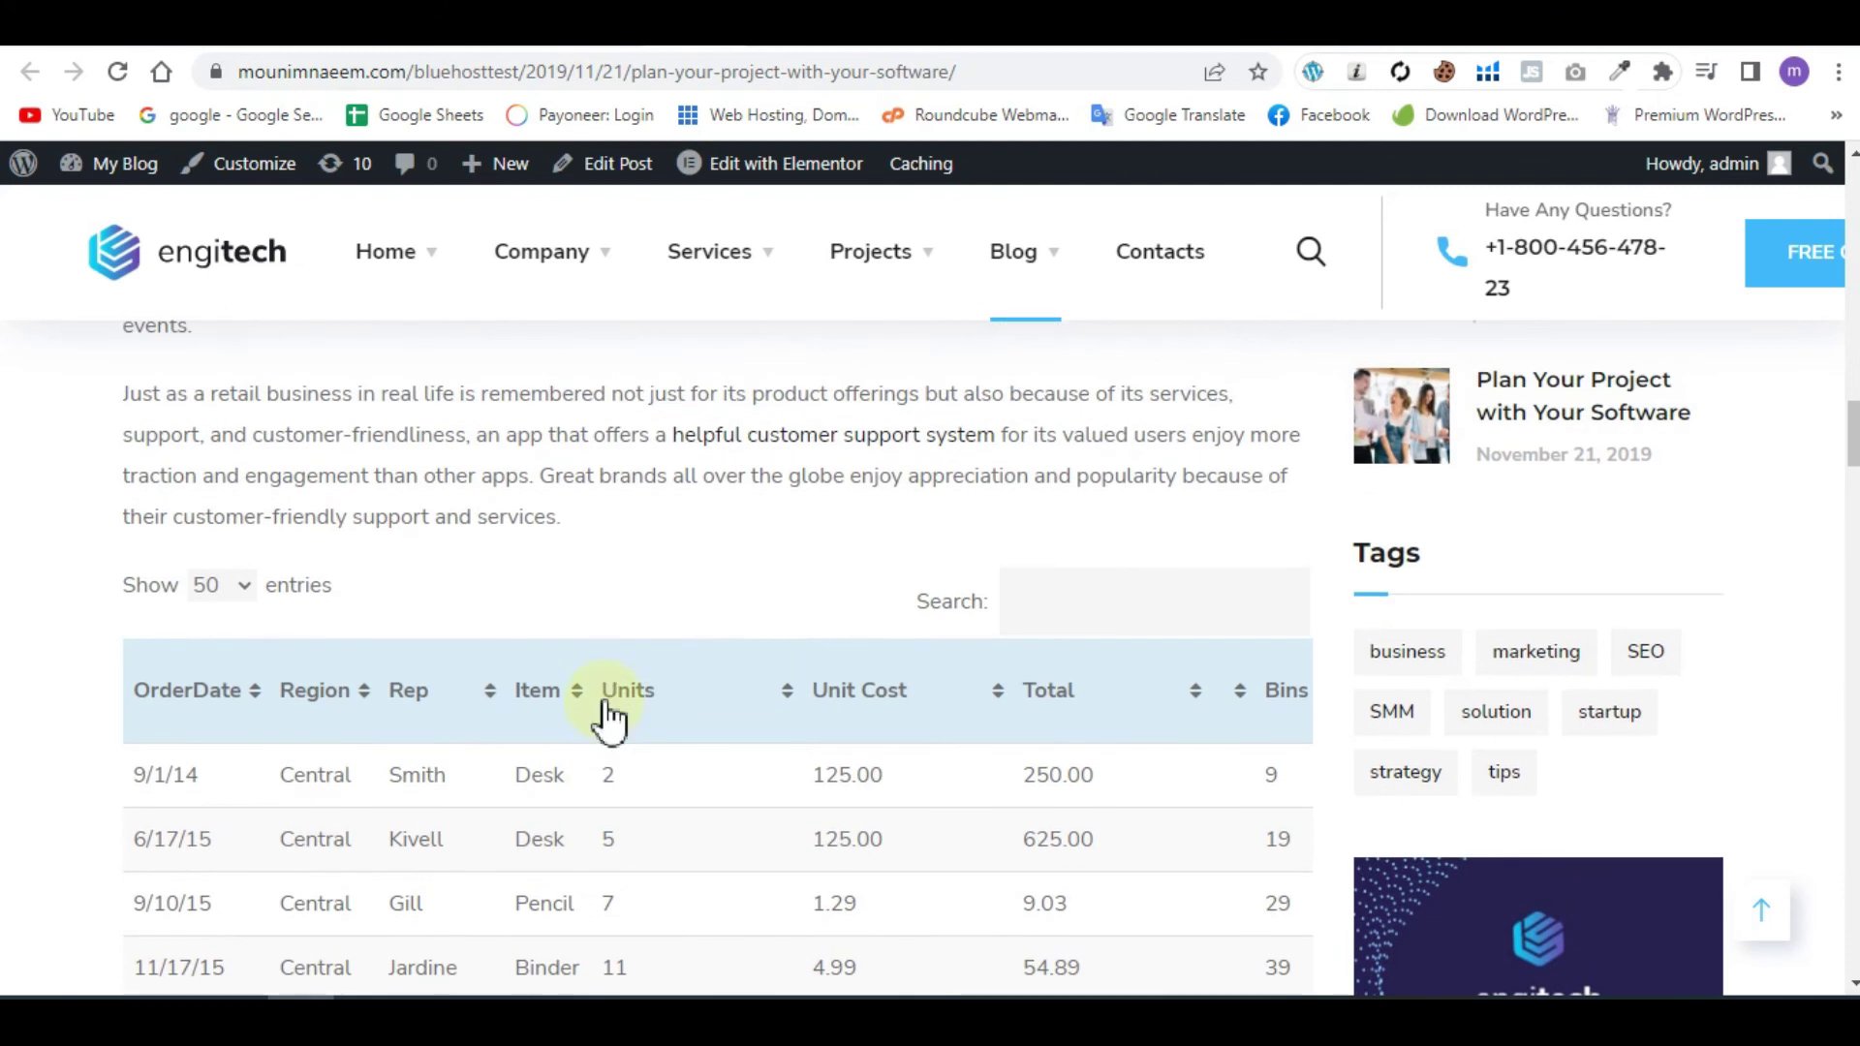
{"action": "scroll", "coordinate": [609, 702], "scroll_direction": "up", "scroll_amount": 3}
{"action": "scroll", "coordinate": [652, 689], "scroll_direction": "down", "scroll_amount": 4}
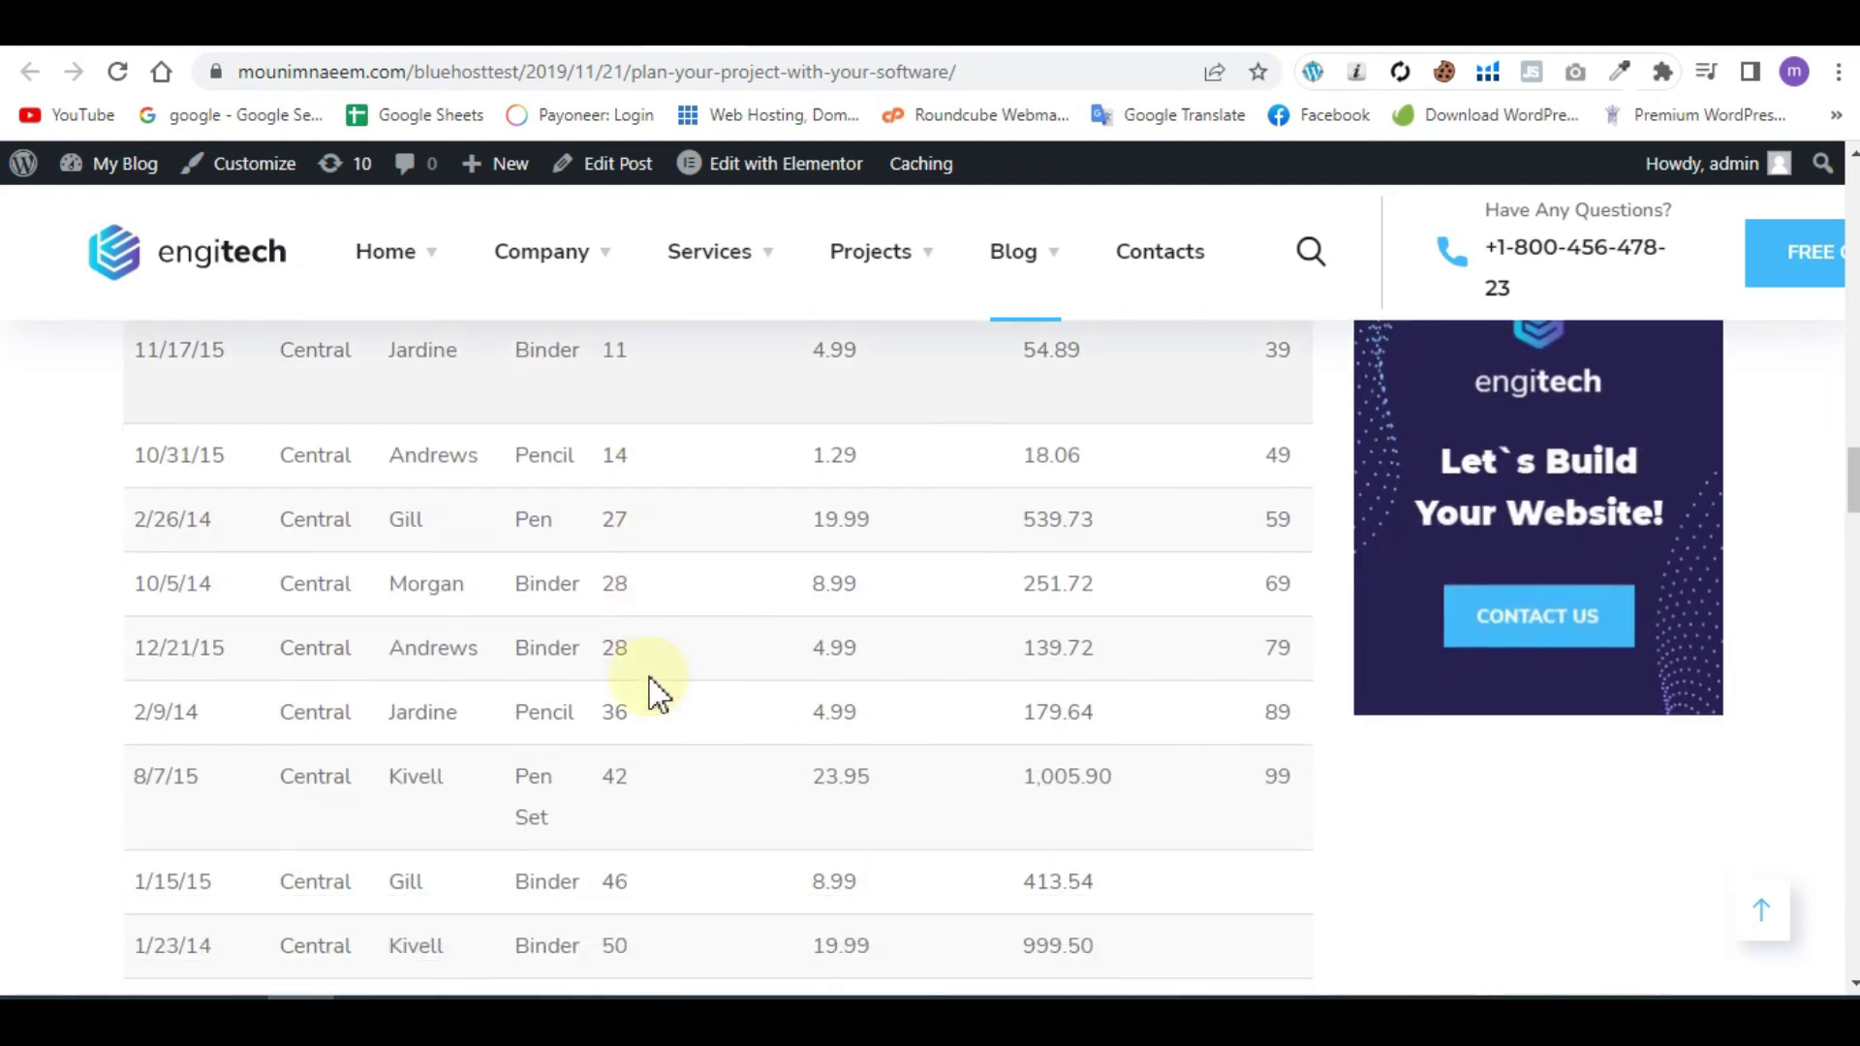
{"action": "scroll", "coordinate": [652, 689], "scroll_direction": "down", "scroll_amount": 6}
{"action": "scroll", "coordinate": [649, 683], "scroll_direction": "down", "scroll_amount": 1}
{"action": "scroll", "coordinate": [649, 687], "scroll_direction": "down", "scroll_amount": 1}
{"action": "scroll", "coordinate": [659, 690], "scroll_direction": "up", "scroll_amount": 7}
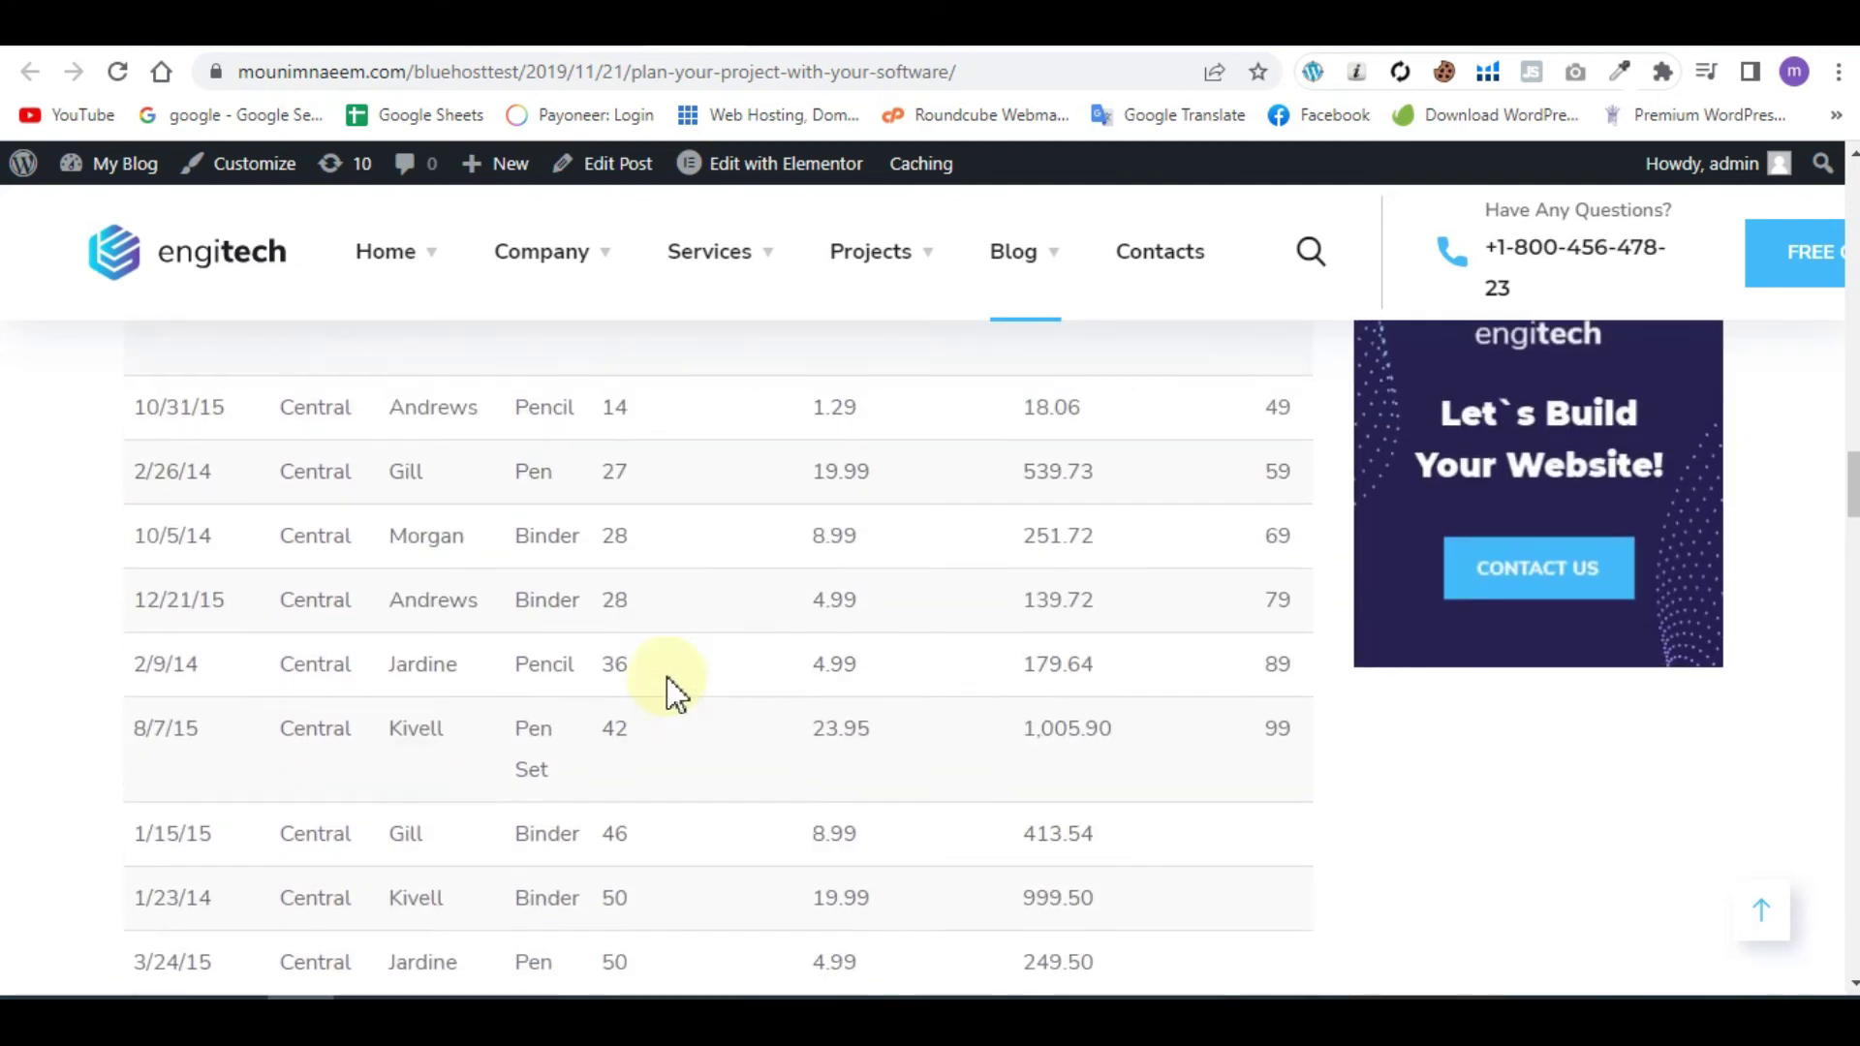
{"action": "scroll", "coordinate": [668, 692], "scroll_direction": "up", "scroll_amount": 3}
{"action": "scroll", "coordinate": [676, 694], "scroll_direction": "up", "scroll_amount": 1}
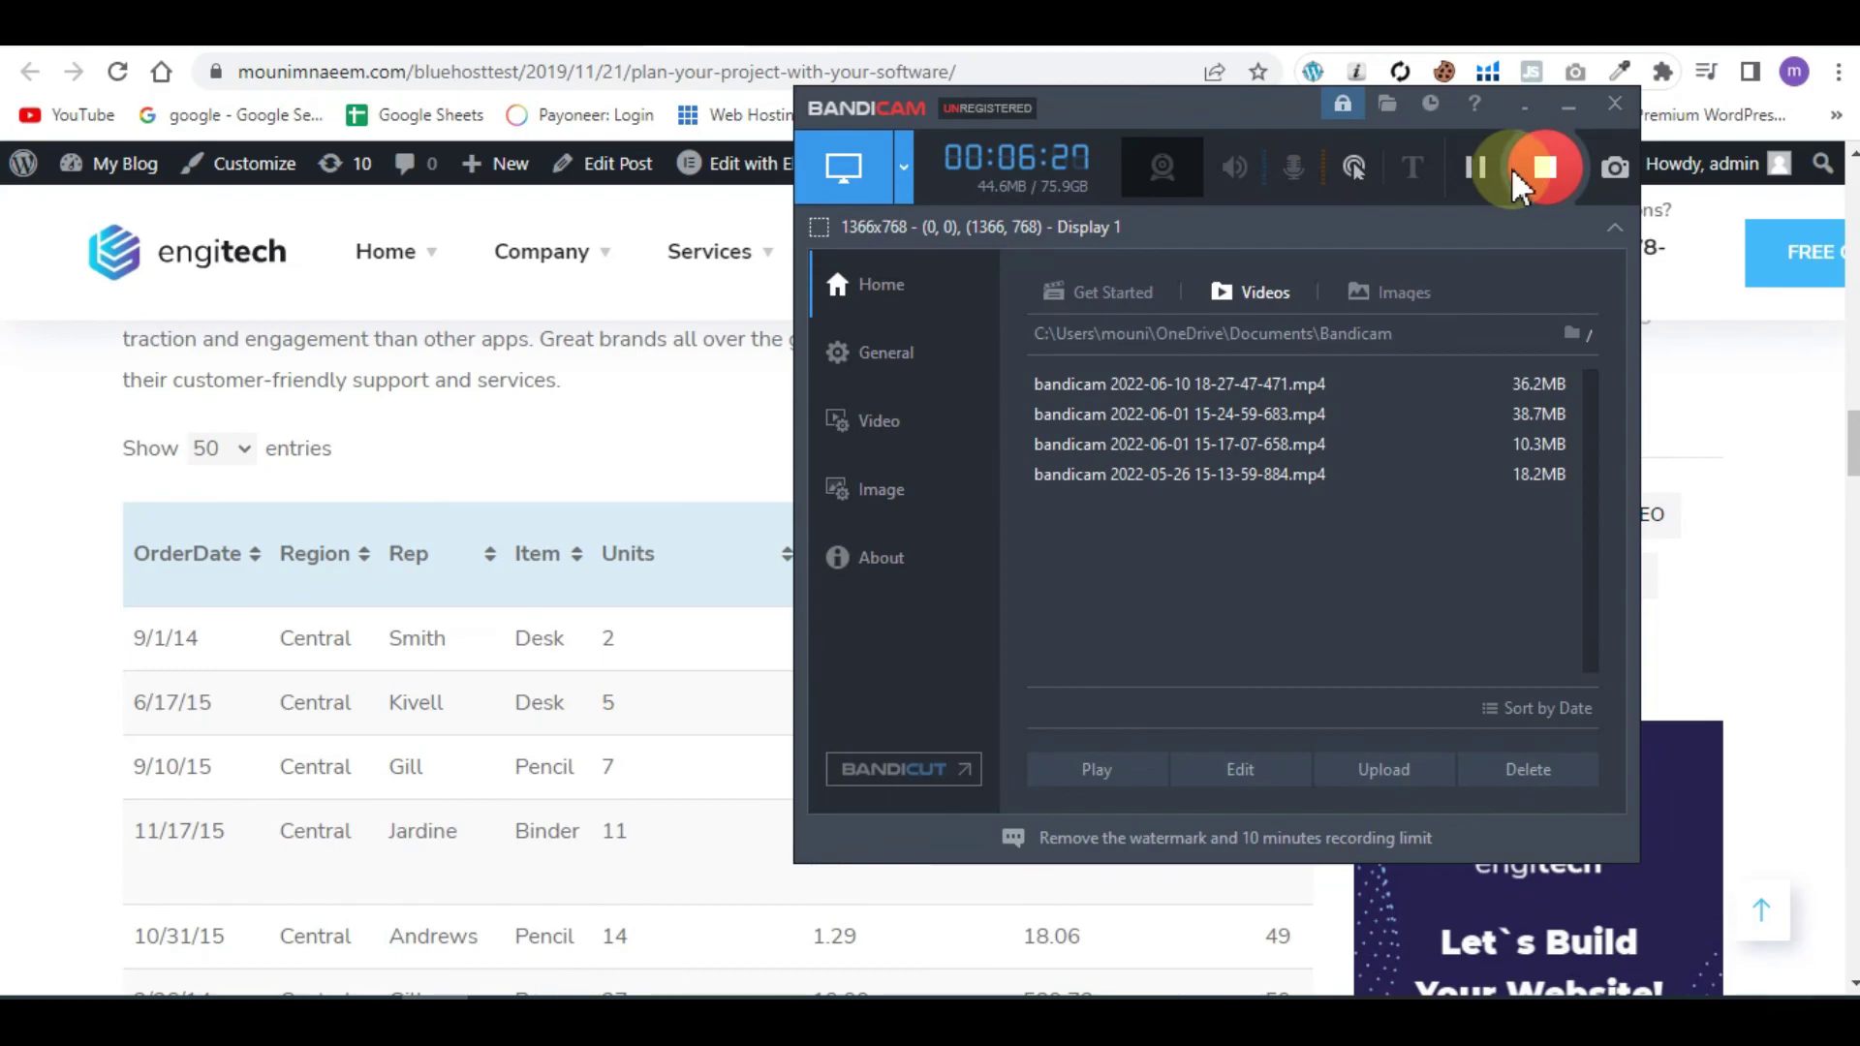
{"action": "left_click", "coordinate": [1536, 166]}
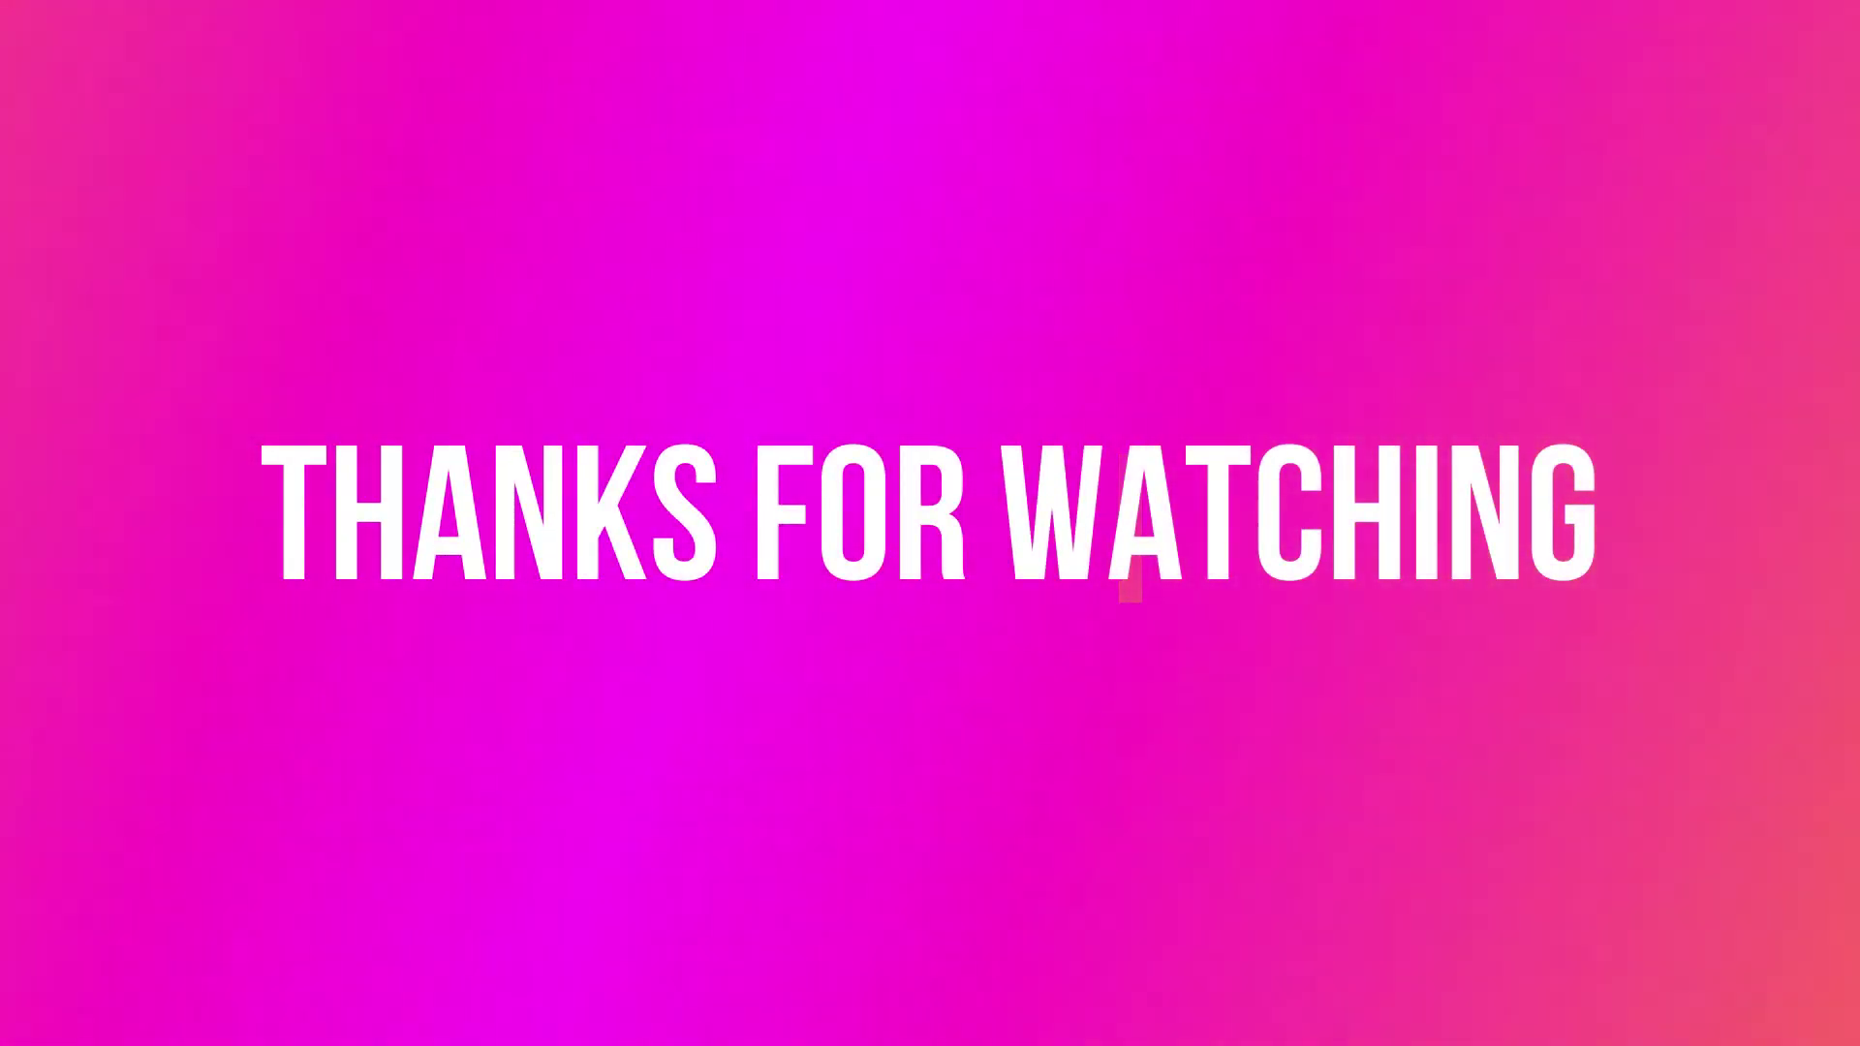